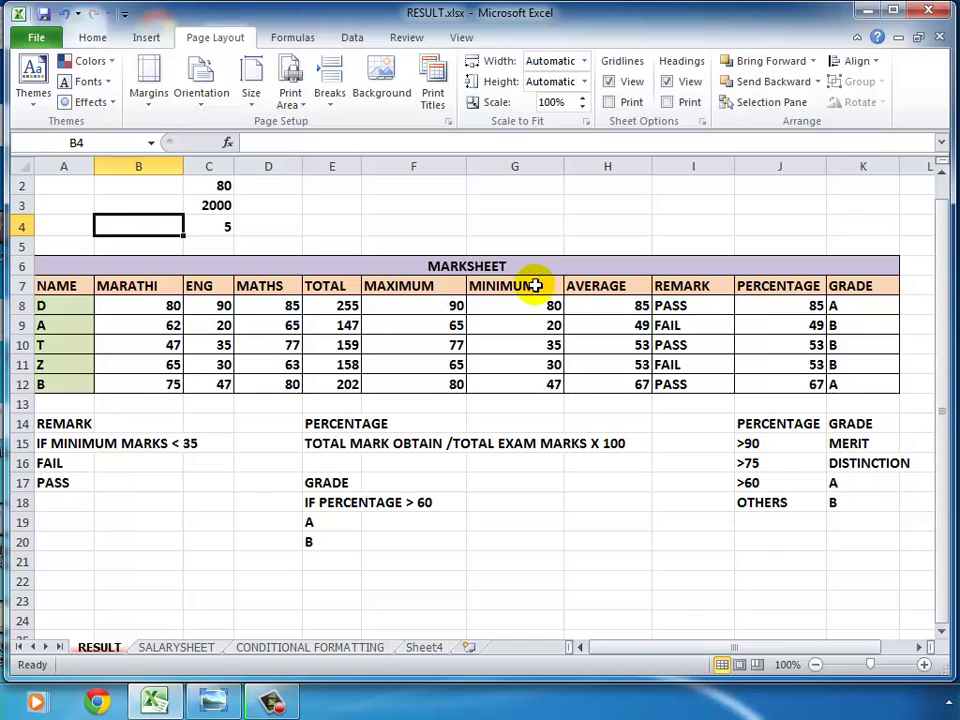
pyautogui.click(77, 224)
pyautogui.moveTo(77, 224); pyautogui.dragTo(624, 514)
pyautogui.click(622, 256)
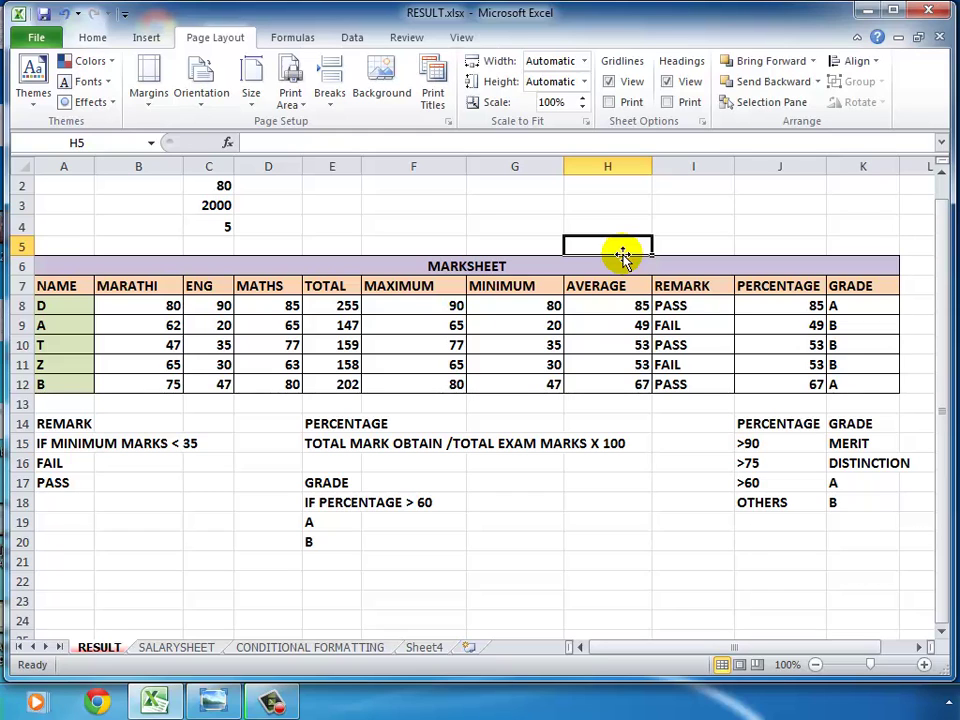
pyautogui.click(31, 40)
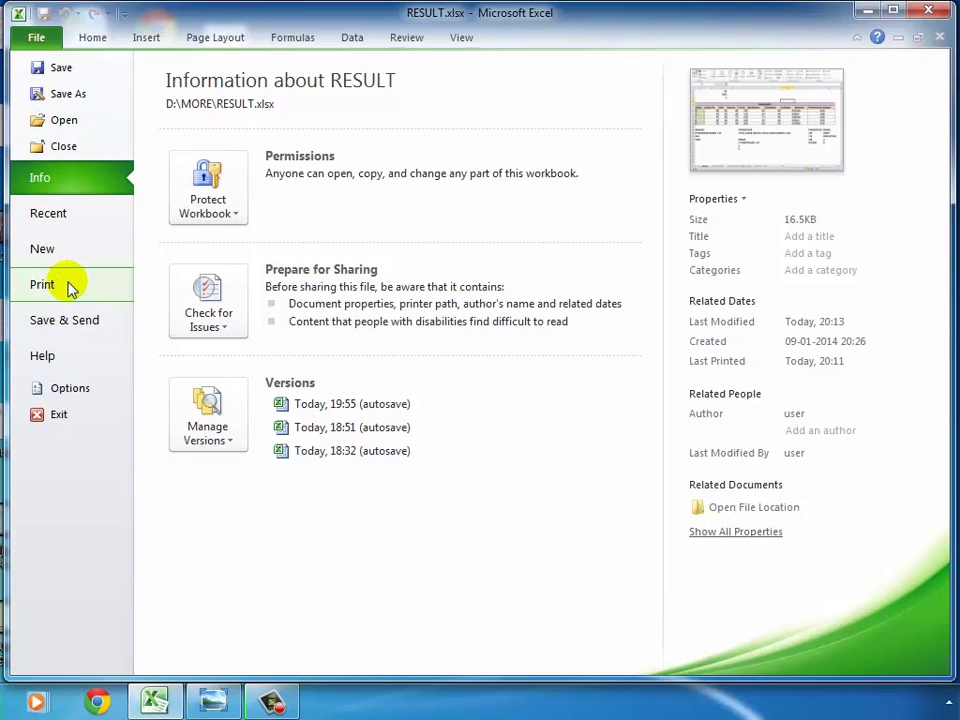
pyautogui.click(91, 39)
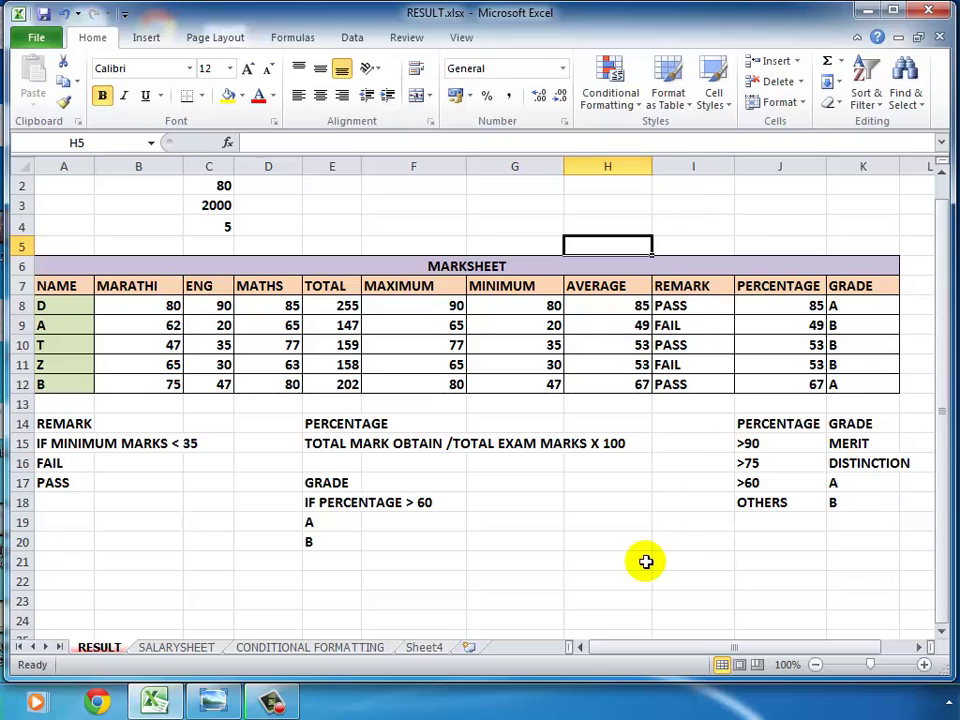
pyautogui.click(867, 286)
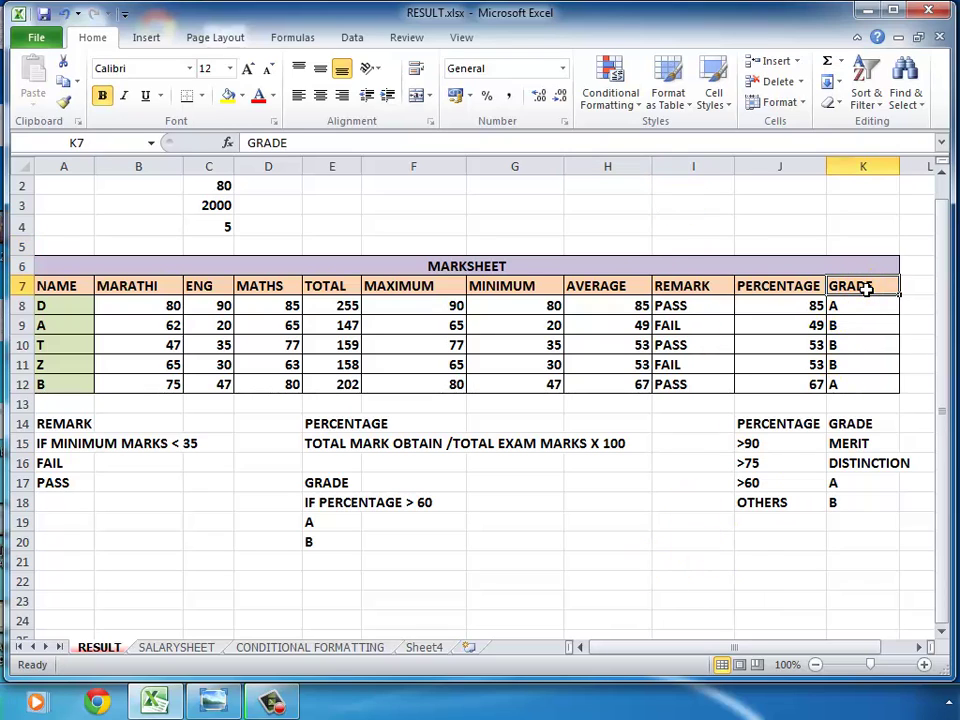
# Preview the printout of the RESULT sheet, try the number of copies, and view the second page
pyautogui.click(33, 38)
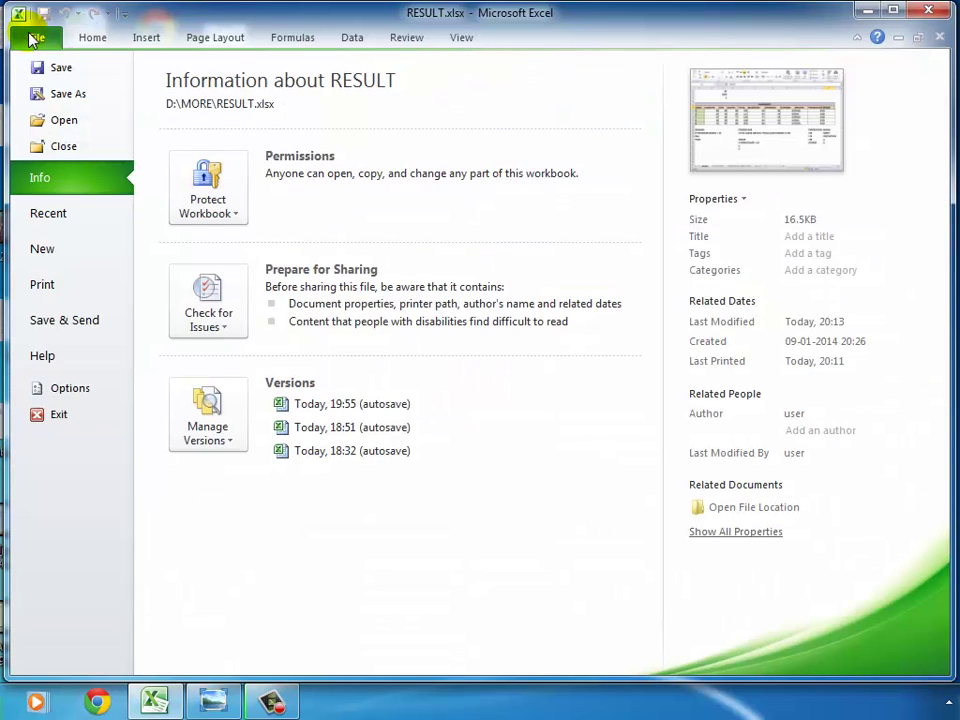
pyautogui.click(43, 287)
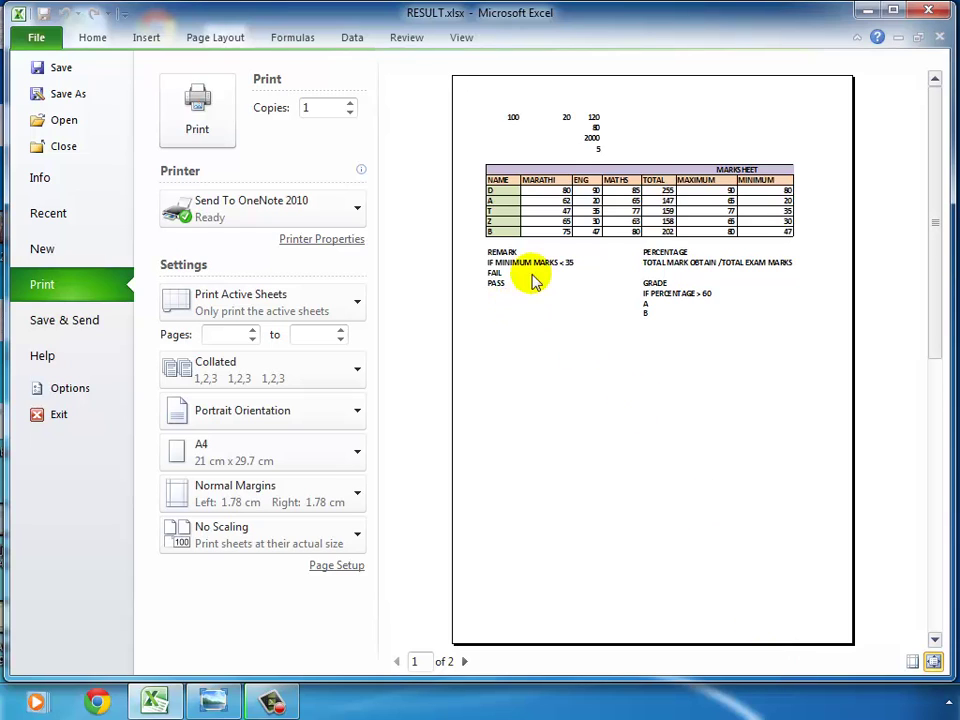
pyautogui.click(350, 104)
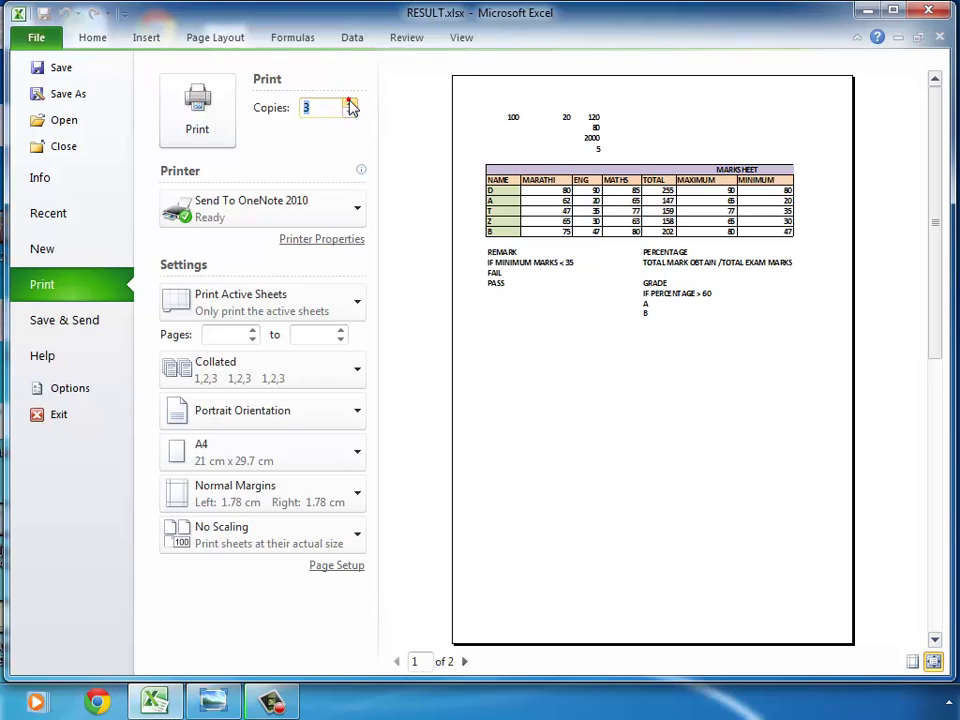
pyautogui.click(350, 114)
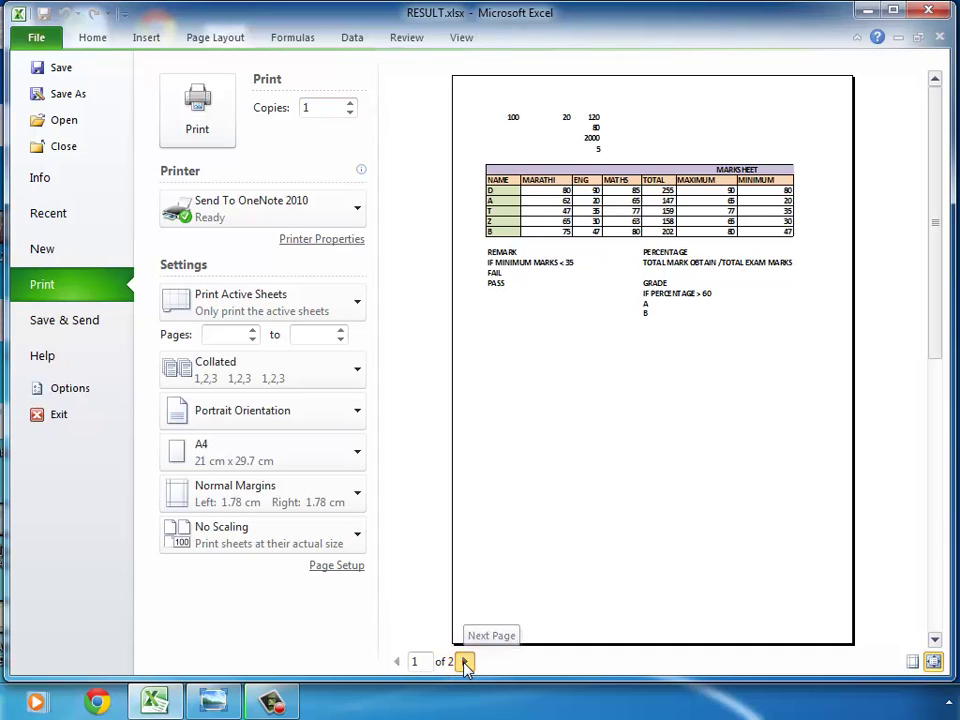
pyautogui.click(465, 662)
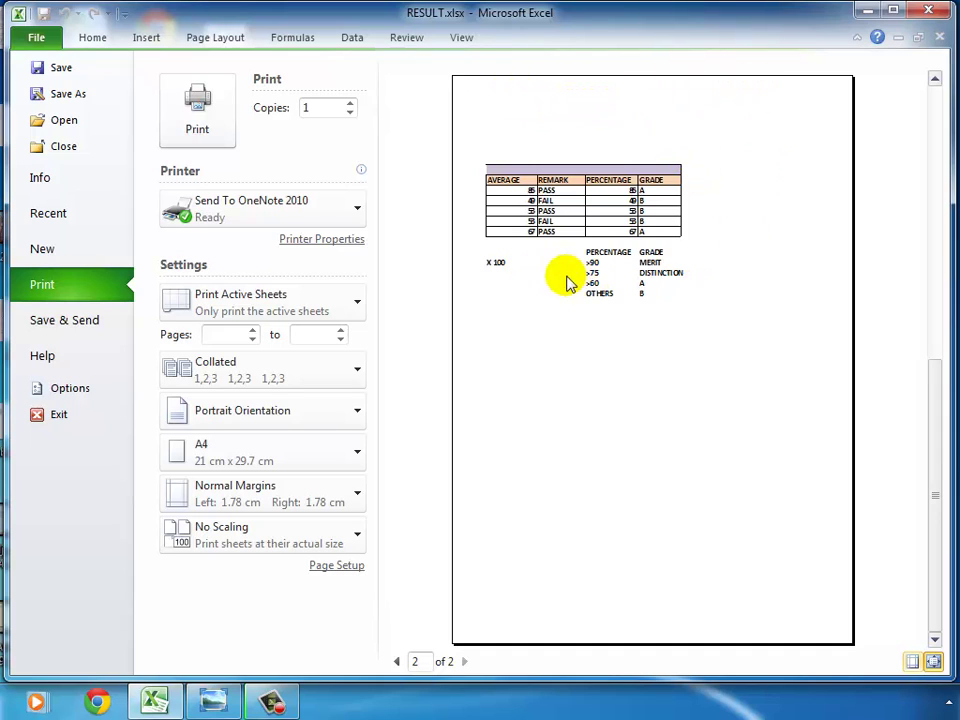
pyautogui.click(92, 38)
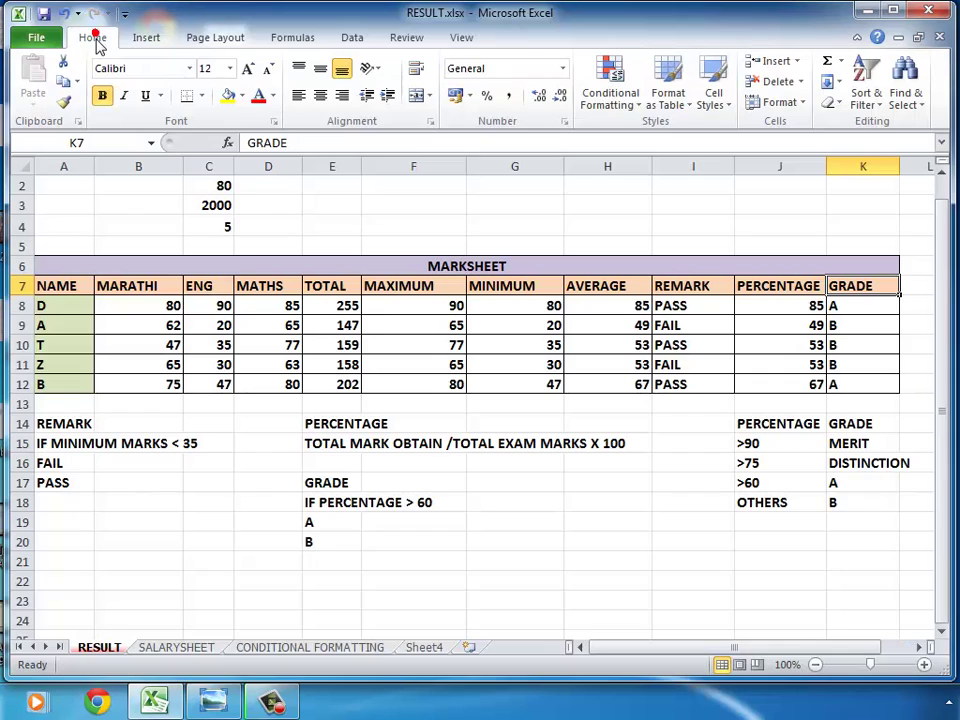
pyautogui.click(420, 458)
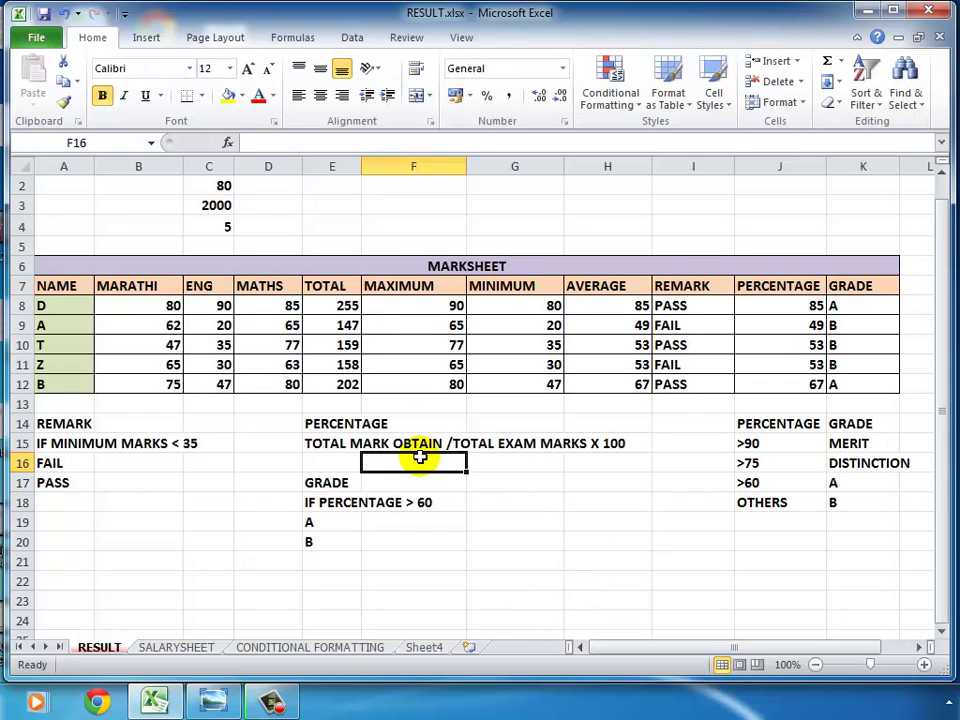
pyautogui.click(546, 549)
pyautogui.scroll(-4, 525, 514)
pyautogui.scroll(5, 525, 514)
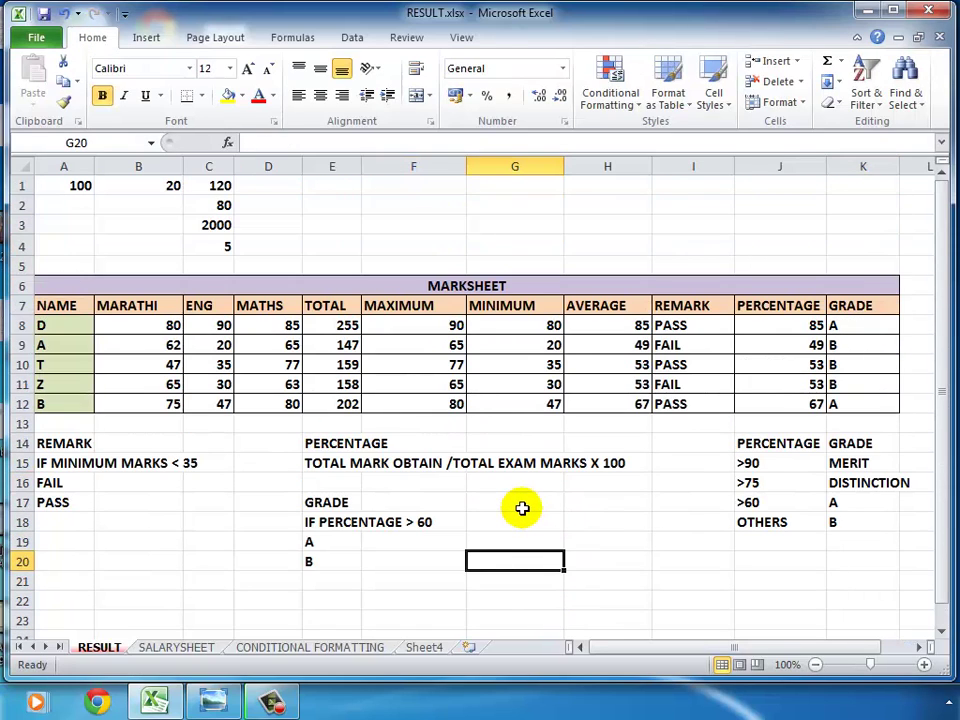
# Check the first page of the print preview again and return to the worksheet's page layout options
pyautogui.click(36, 38)
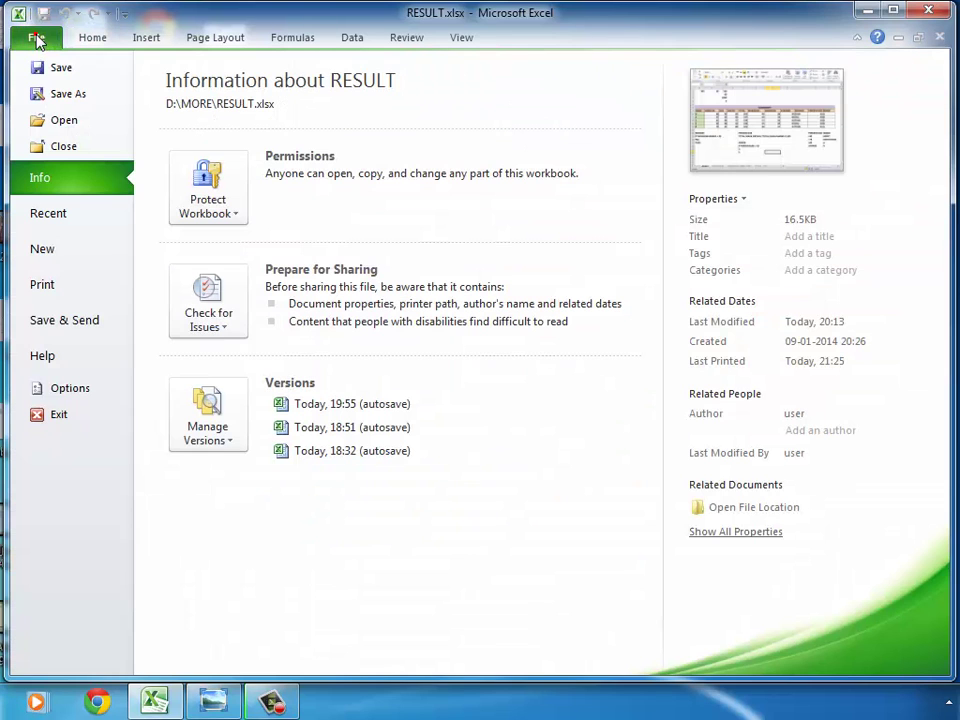
pyautogui.click(42, 286)
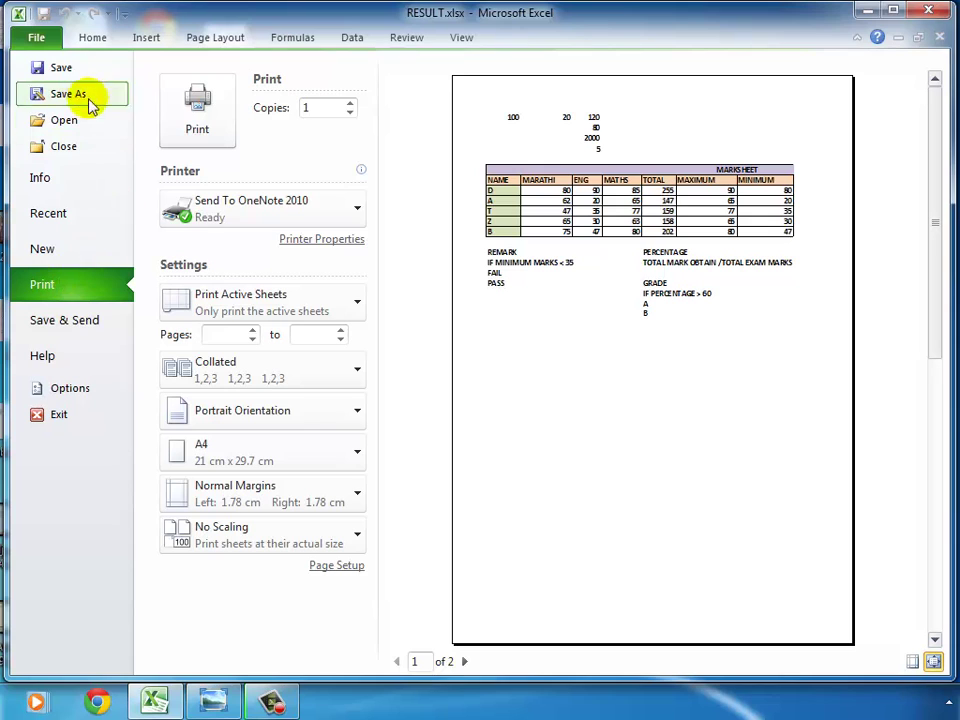
pyautogui.click(210, 38)
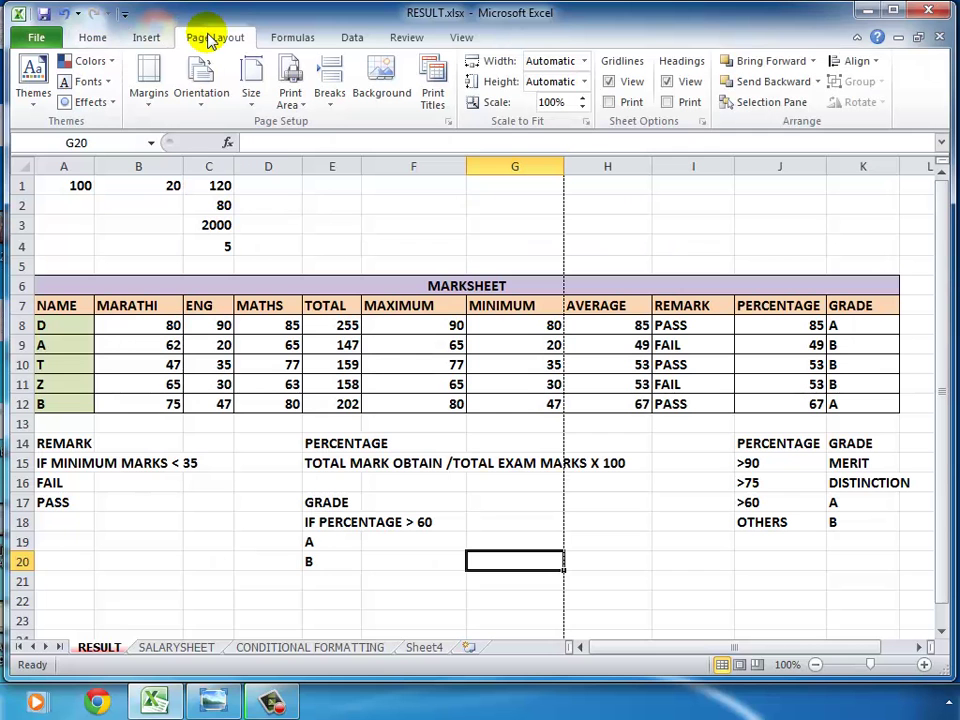
# Examine the dashed page break lines to see which marksheet columns and rows fit on the first printed page
pyautogui.click(531, 220)
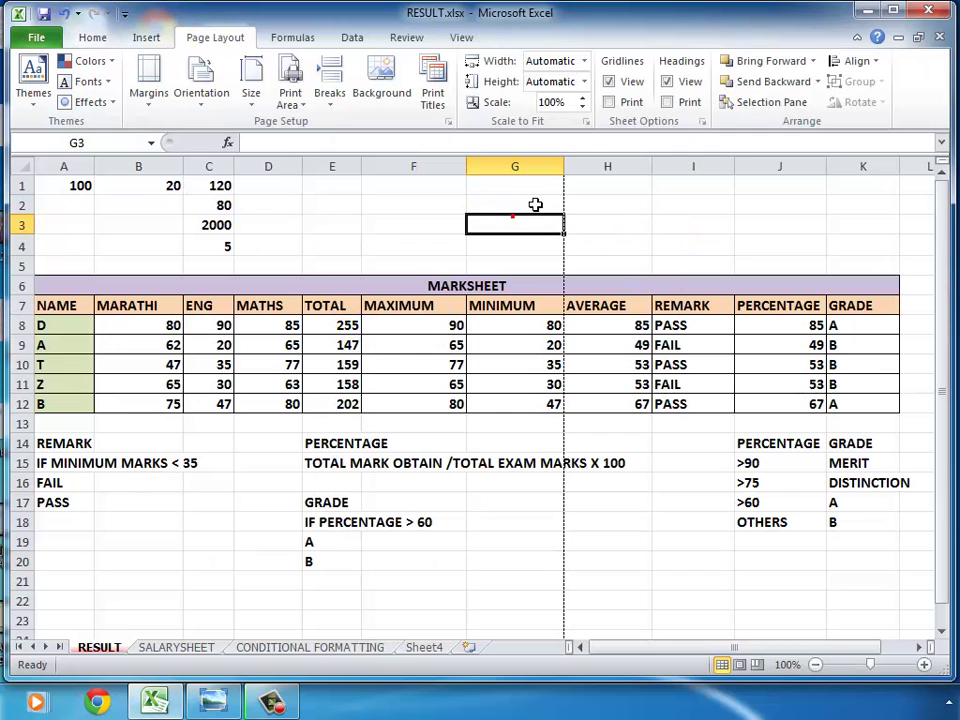
pyautogui.moveTo(538, 186); pyautogui.dragTo(521, 458)
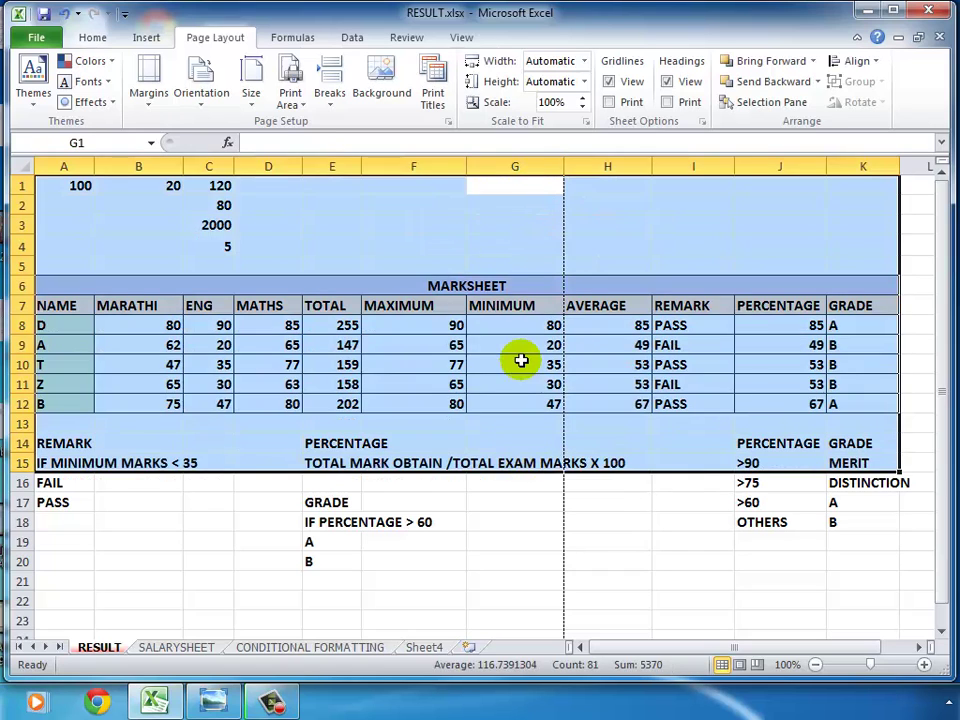
pyautogui.click(521, 360)
pyautogui.moveTo(514, 180); pyautogui.dragTo(499, 518)
pyautogui.click(508, 462)
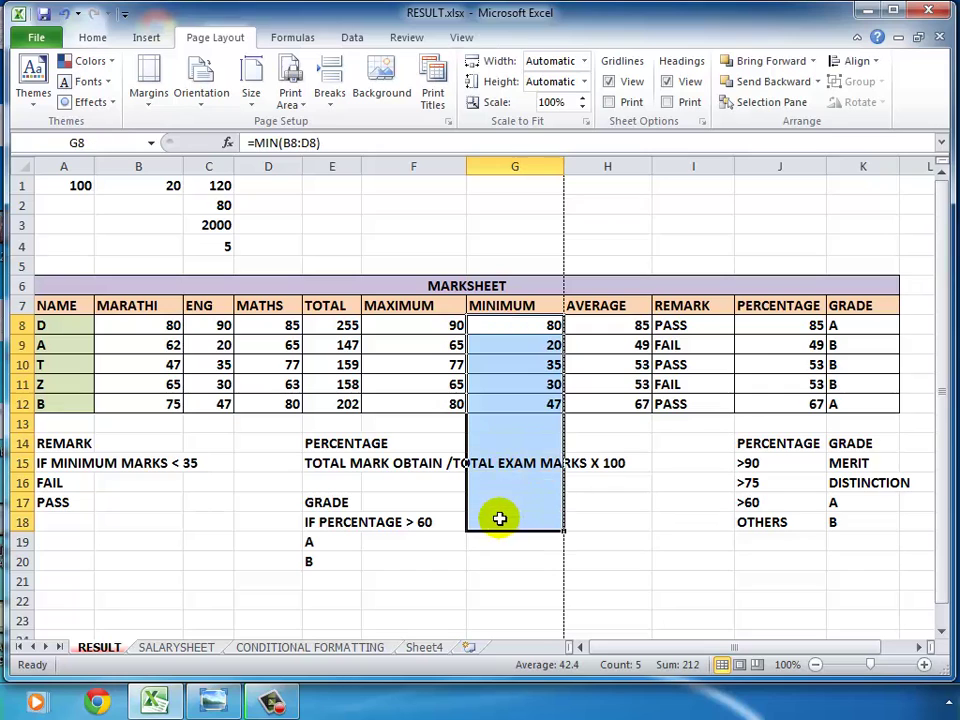
pyautogui.scroll(-10, 495, 426)
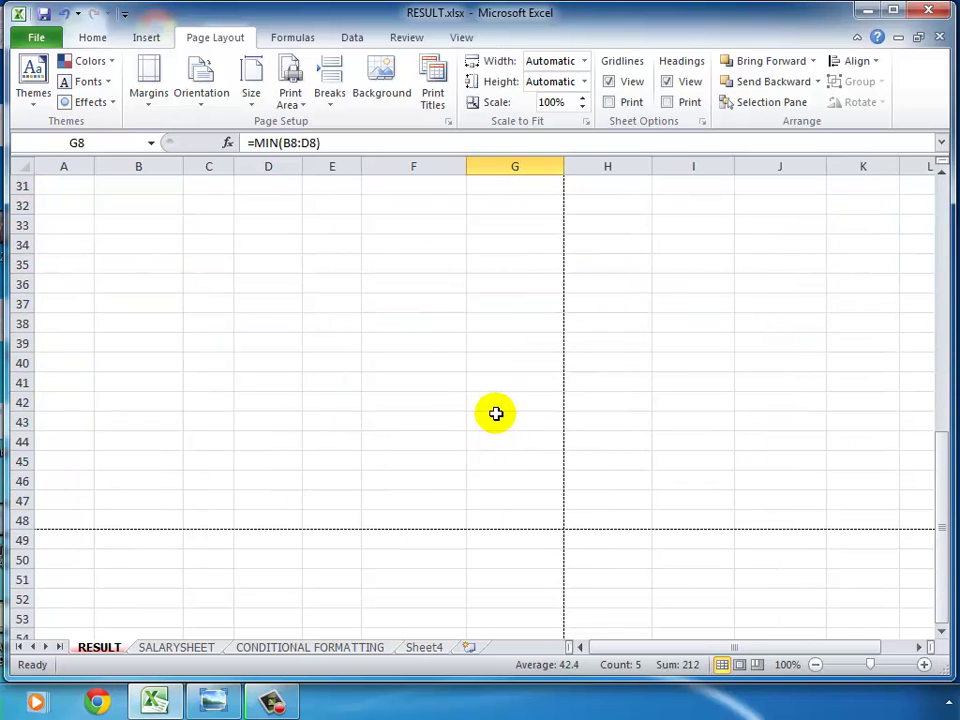
pyautogui.scroll(10, 495, 413)
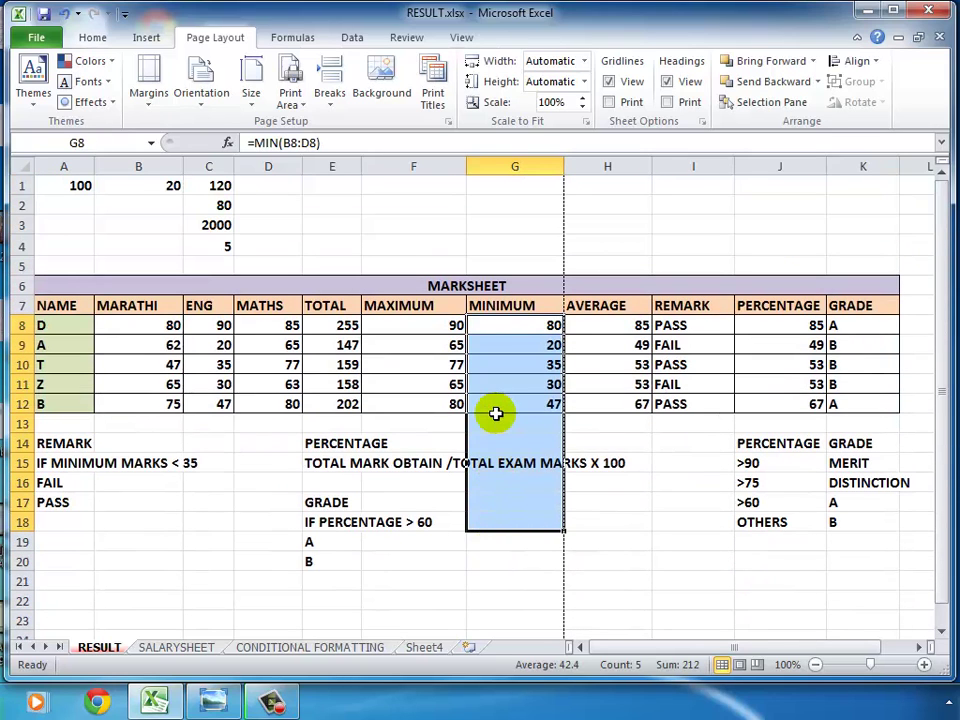
pyautogui.click(489, 305)
pyautogui.scroll(-11, 482, 437)
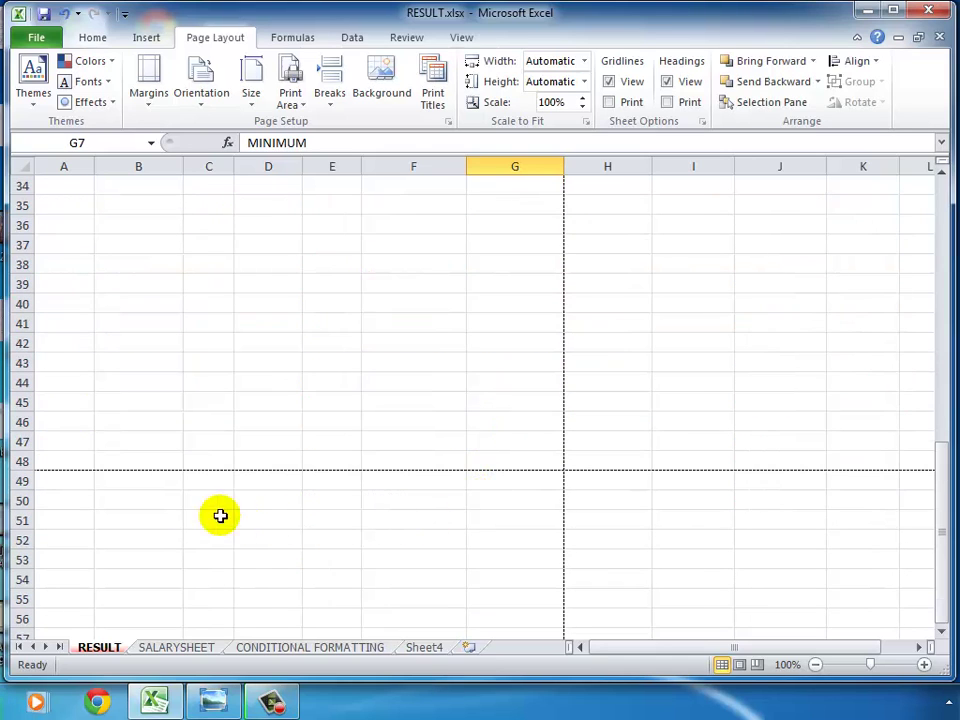
pyautogui.click(64, 462)
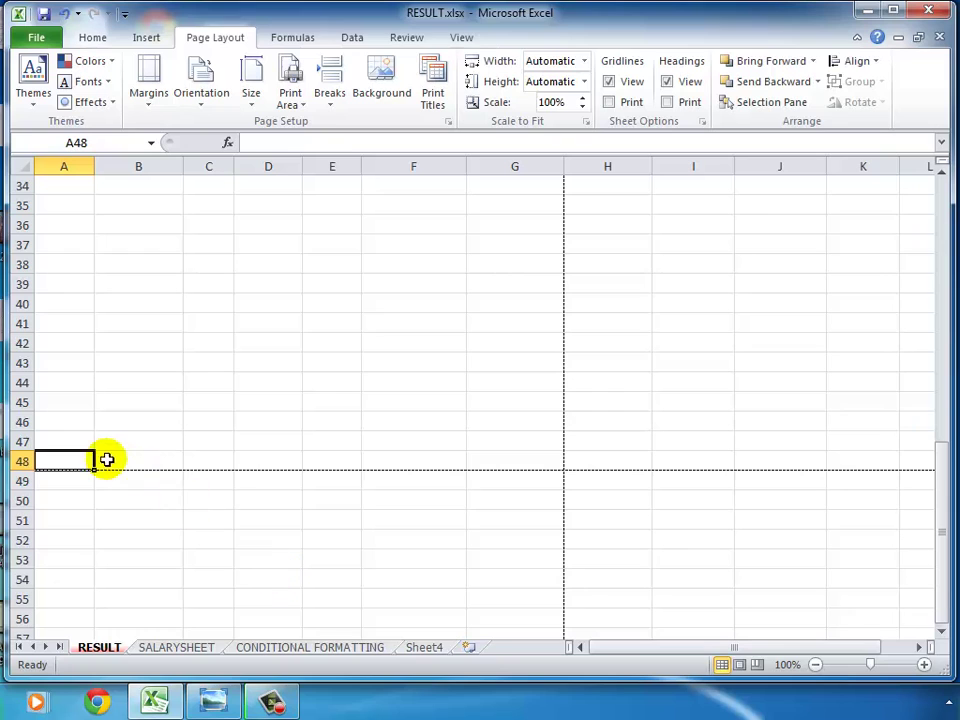
pyautogui.moveTo(75, 457); pyautogui.dragTo(513, 458)
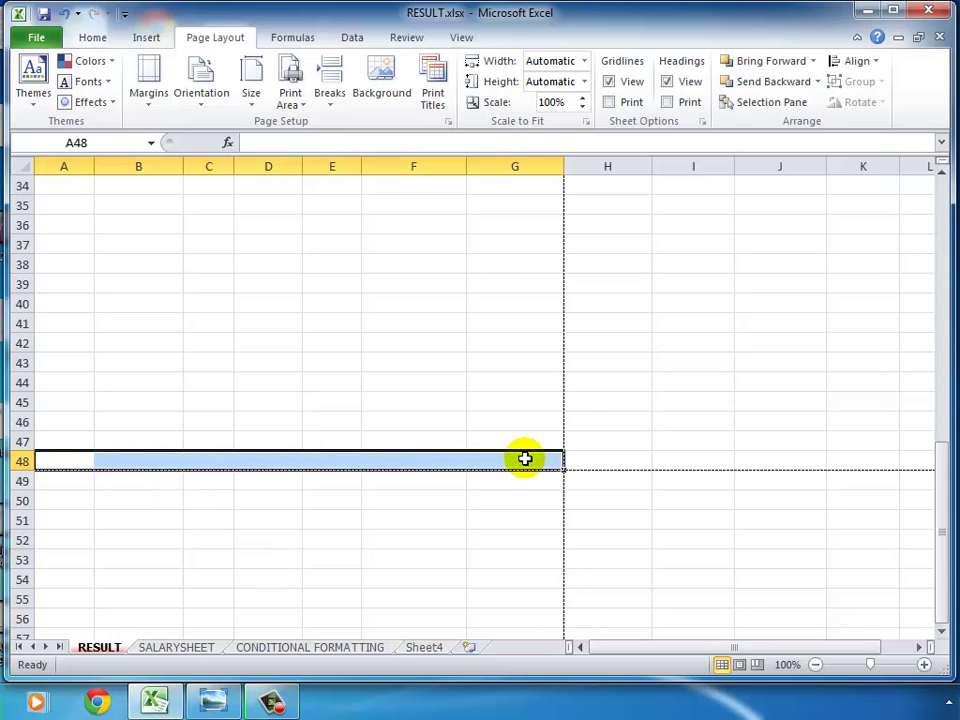
pyautogui.scroll(11, 525, 459)
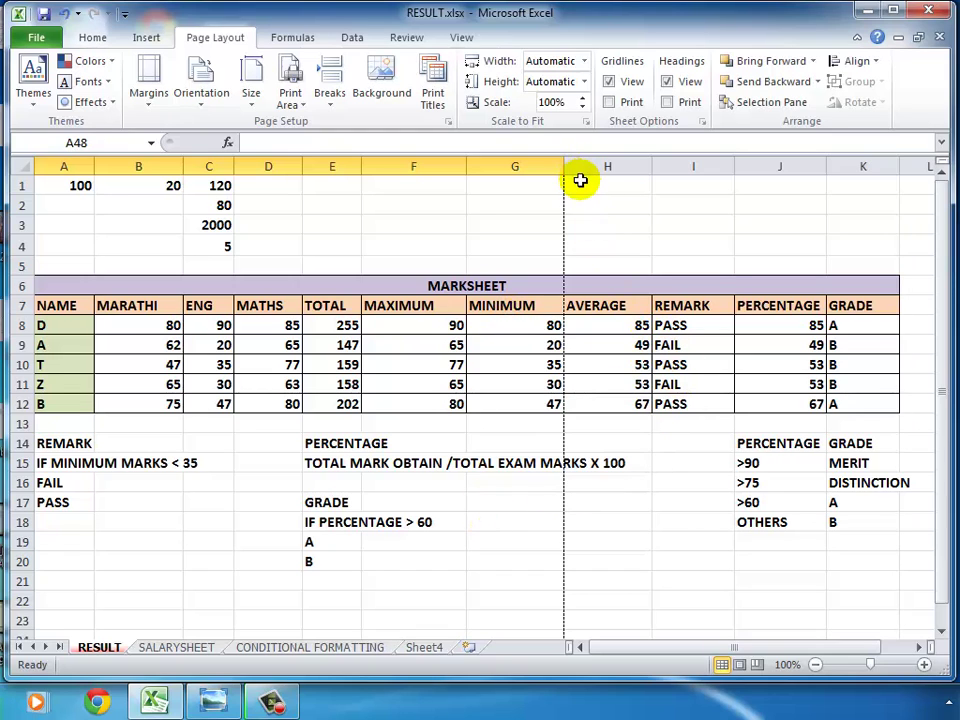
pyautogui.moveTo(580, 180); pyautogui.dragTo(793, 495)
pyautogui.click(780, 561)
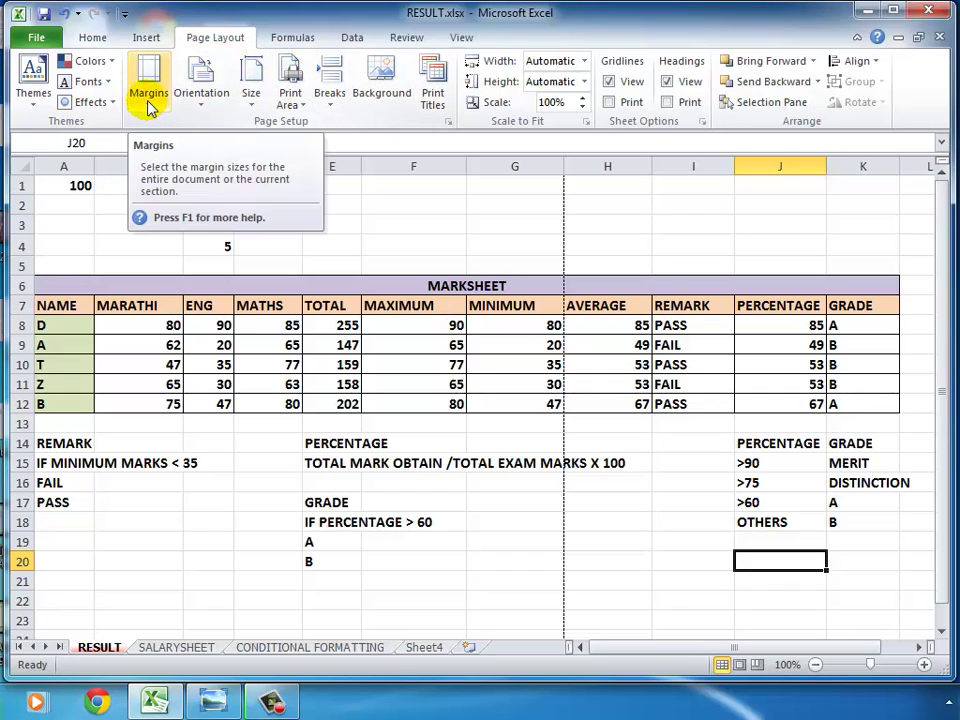
# Set the left and right page margins of the RESULT sheet to 0
pyautogui.click(448, 122)
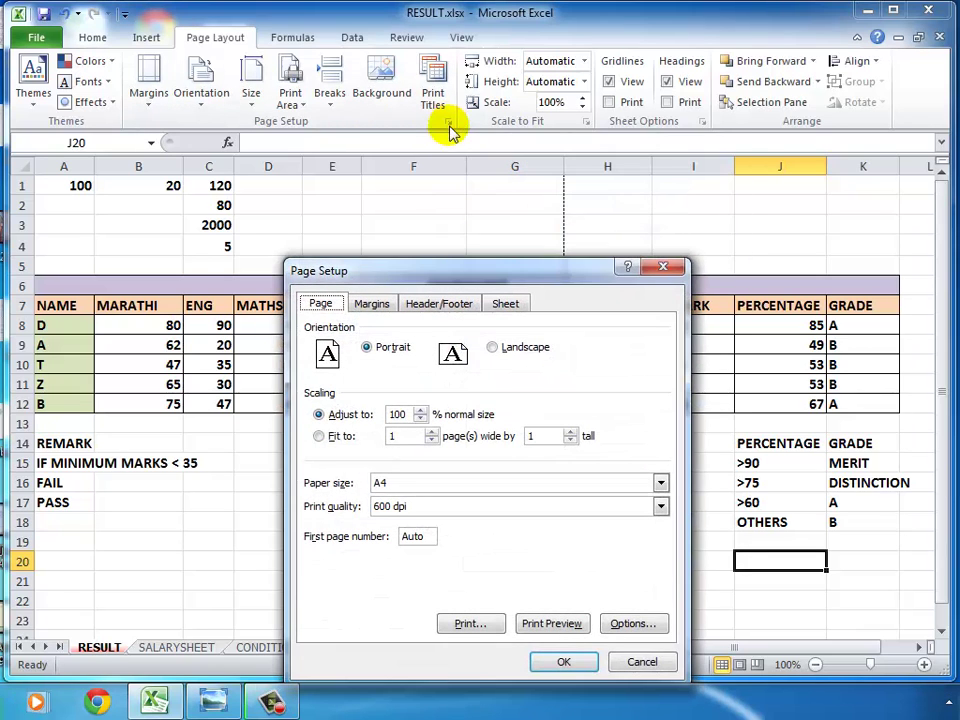
pyautogui.click(370, 303)
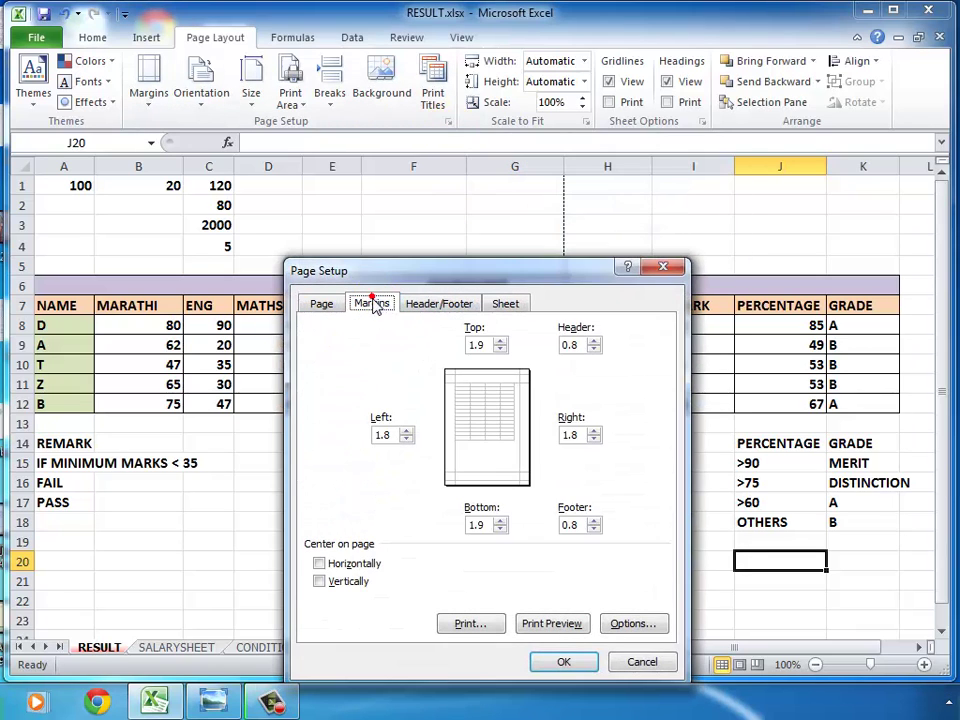
pyautogui.click(406, 439)
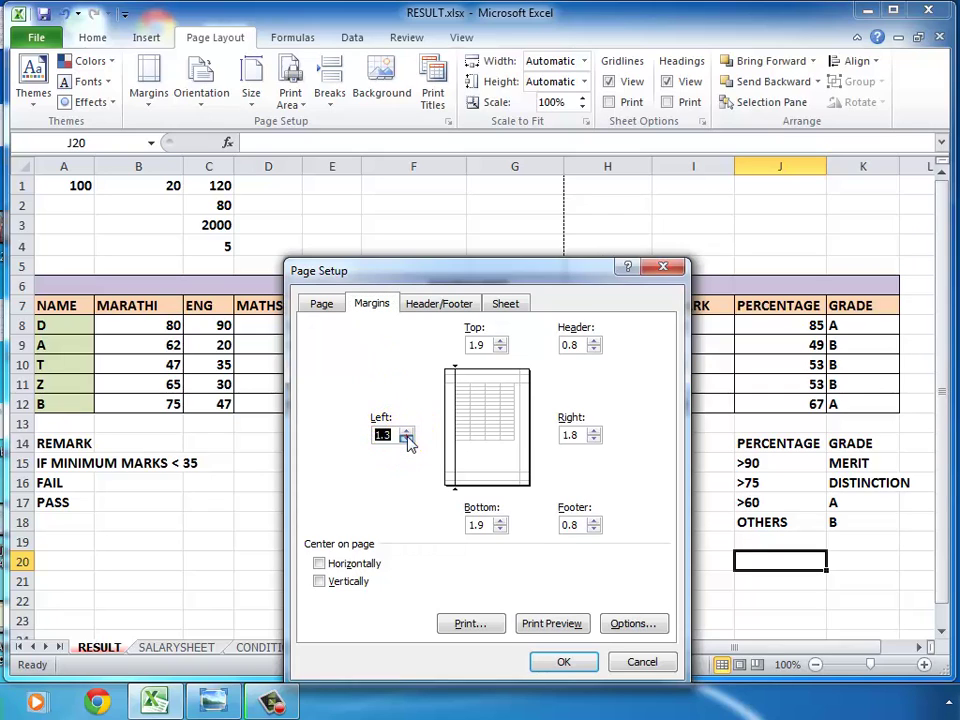
pyautogui.click(594, 440)
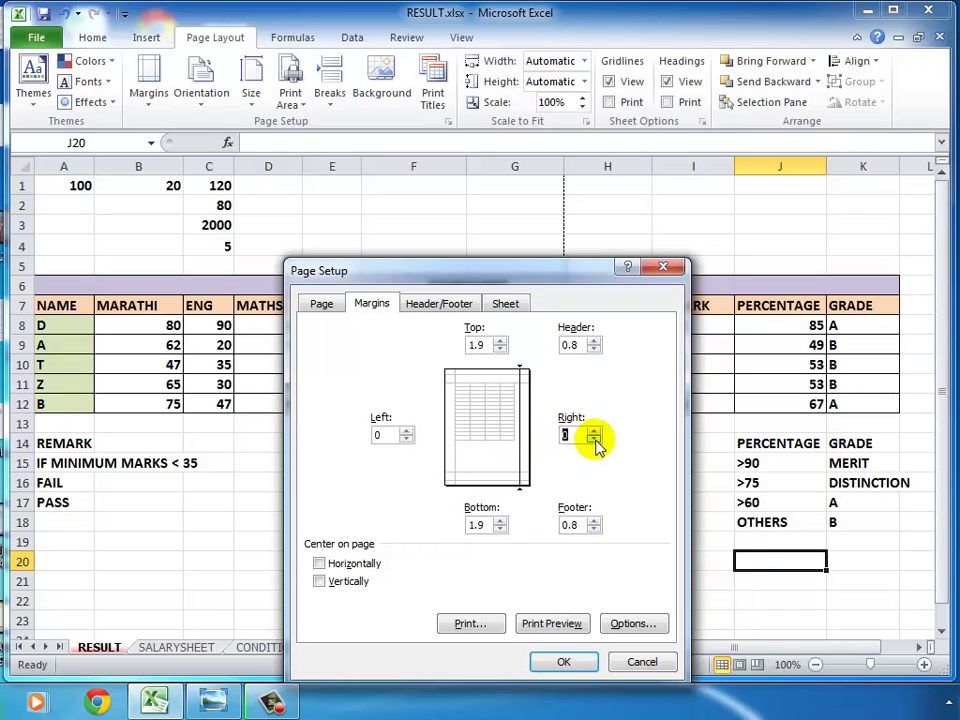
pyautogui.click(561, 662)
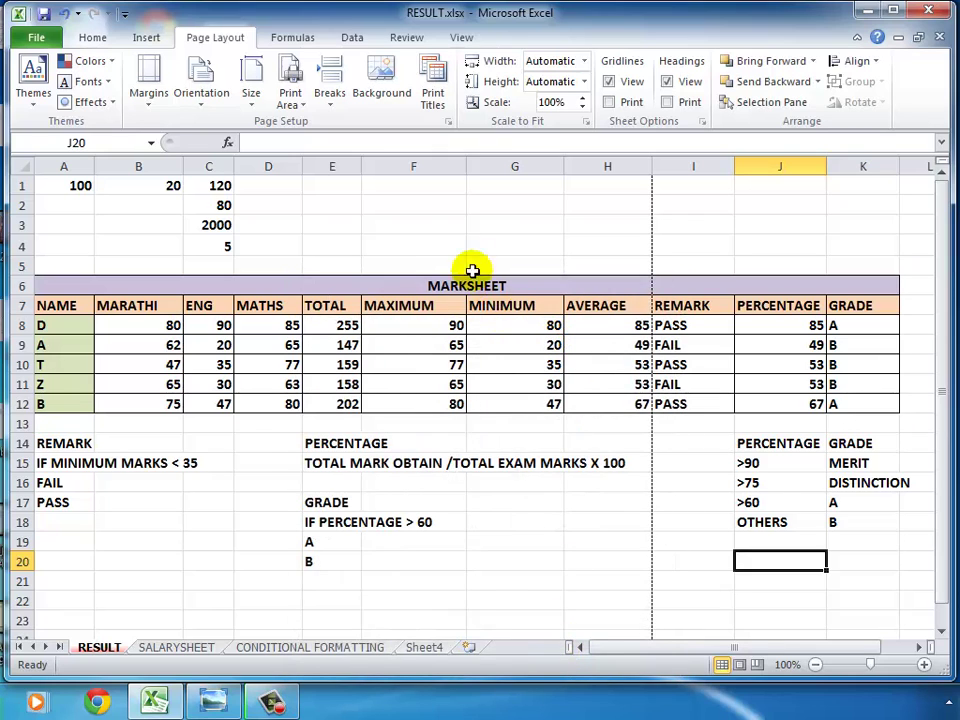
# Examine the vertical page break line to see which marksheet columns fit on the first page with the zero side margins
pyautogui.click(497, 166)
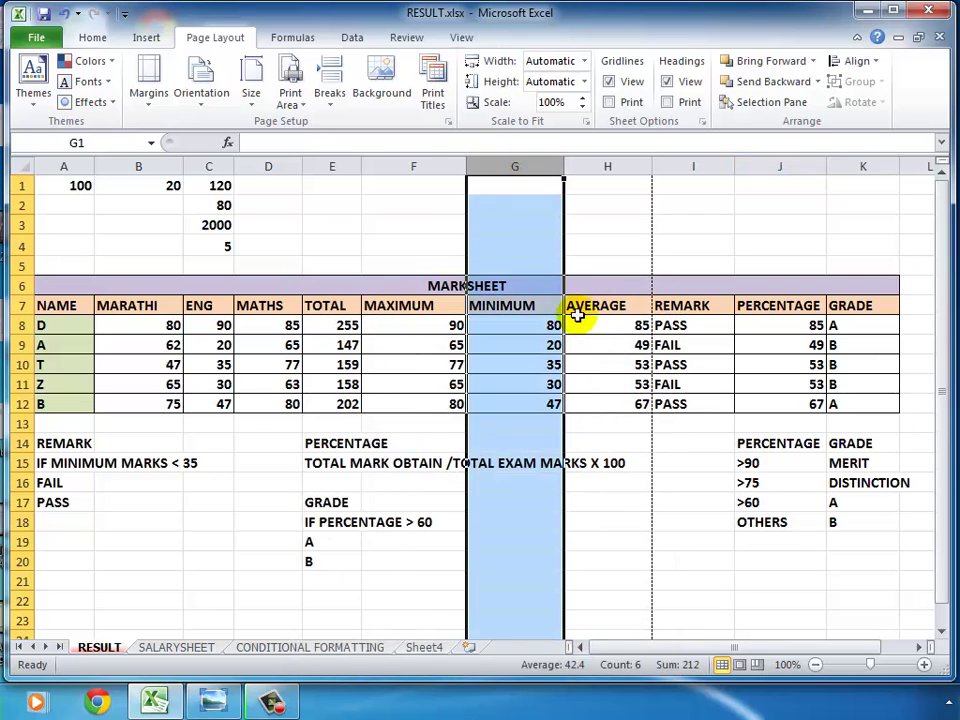
pyautogui.click(590, 364)
pyautogui.click(595, 305)
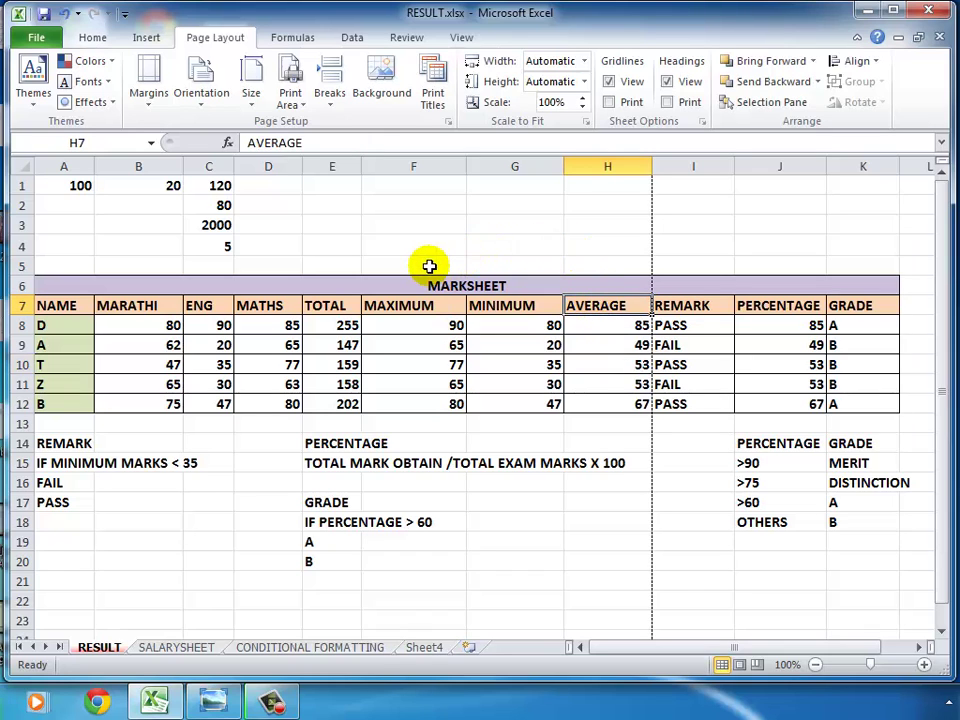
pyautogui.moveTo(589, 182); pyautogui.dragTo(536, 506)
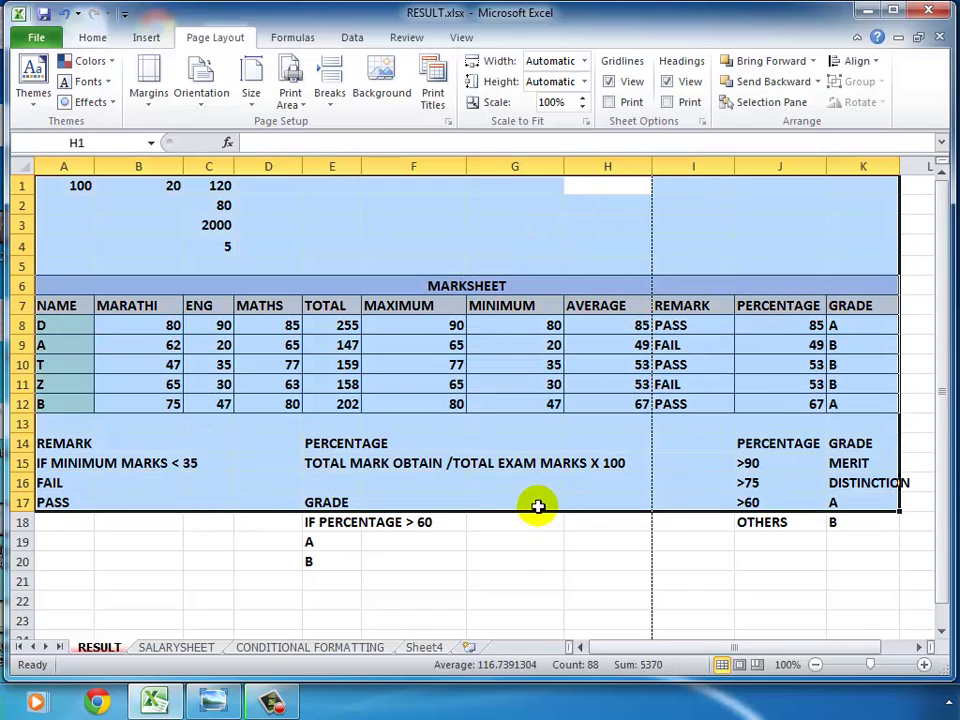
pyautogui.click(530, 503)
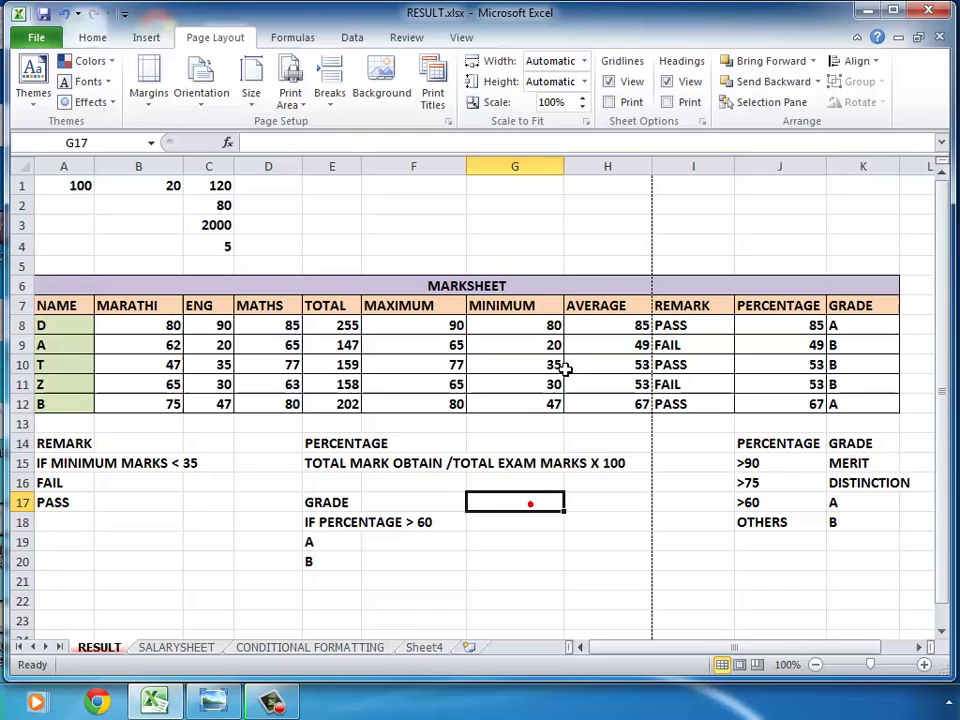
# Check the marksheet's print preview with the zero side margins and return to the page layout options
pyautogui.click(40, 38)
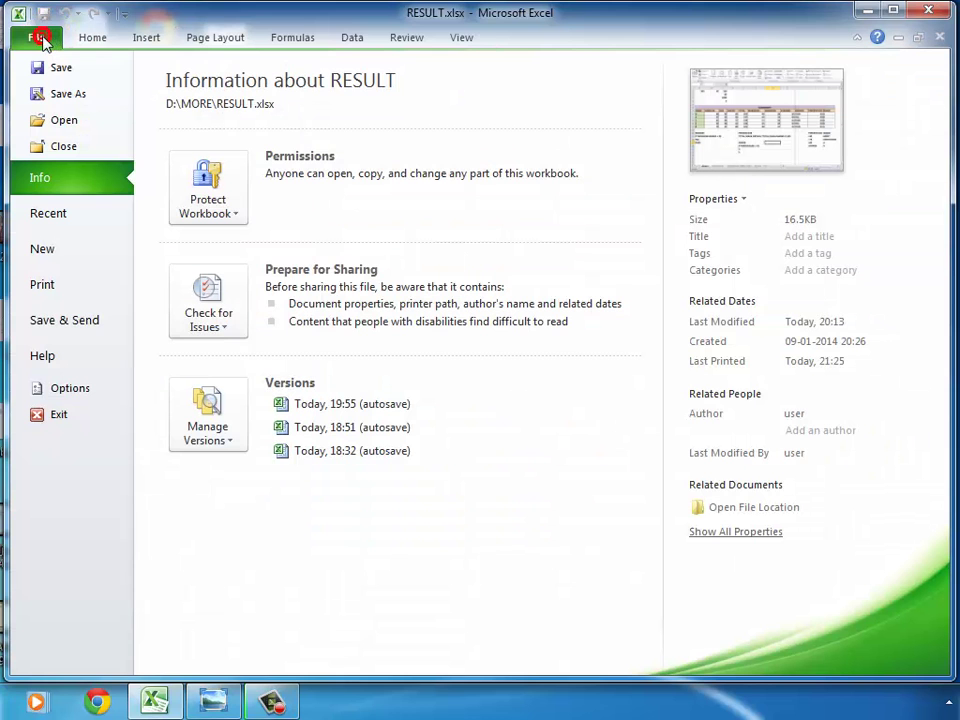
pyautogui.click(42, 285)
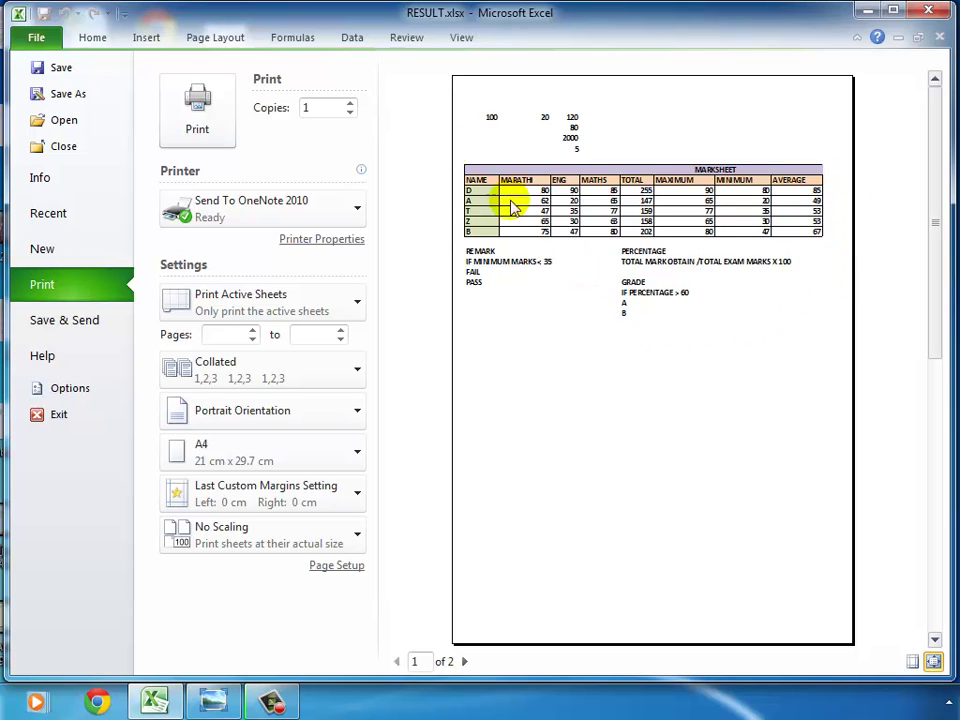
pyautogui.click(229, 40)
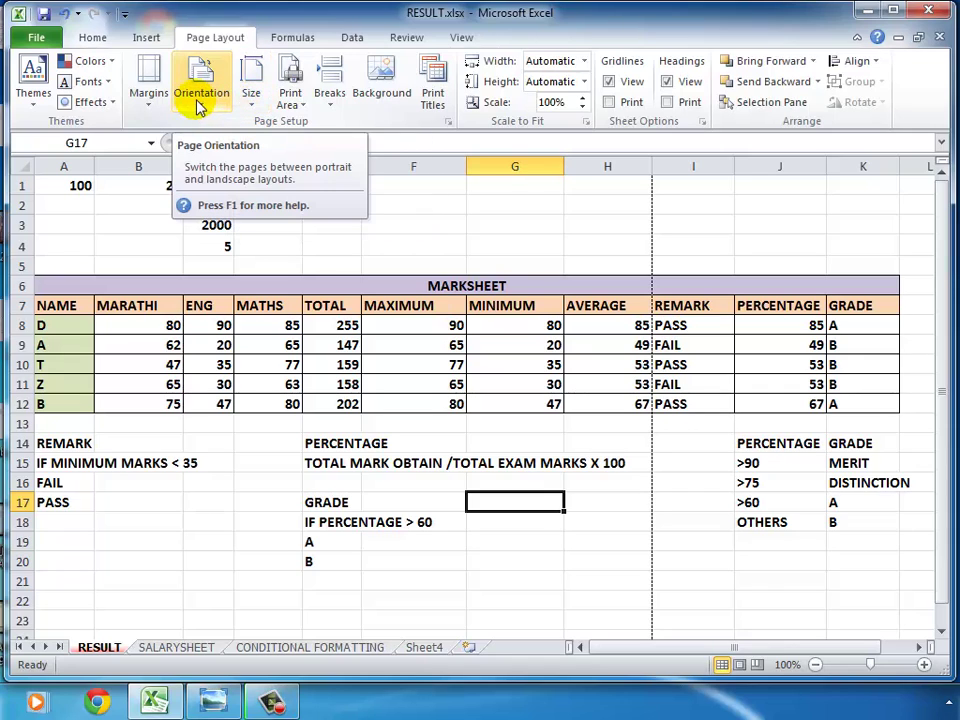
# Change the page orientation of the RESULT sheet to Landscape
pyautogui.click(199, 100)
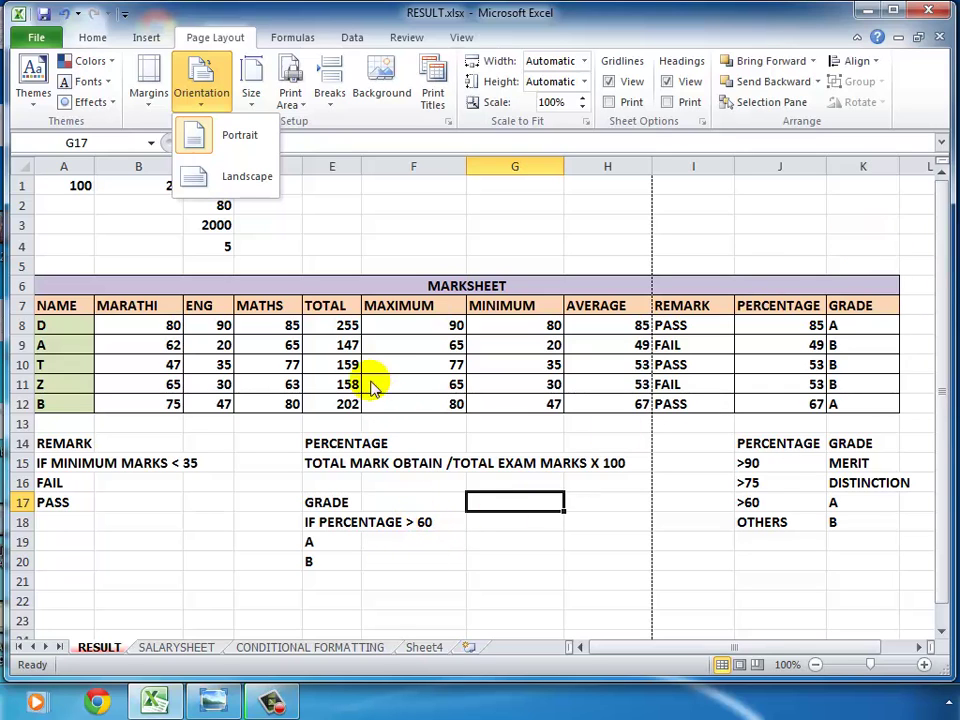
pyautogui.click(220, 471)
pyautogui.scroll(-11, 268, 390)
pyautogui.scroll(11, 328, 369)
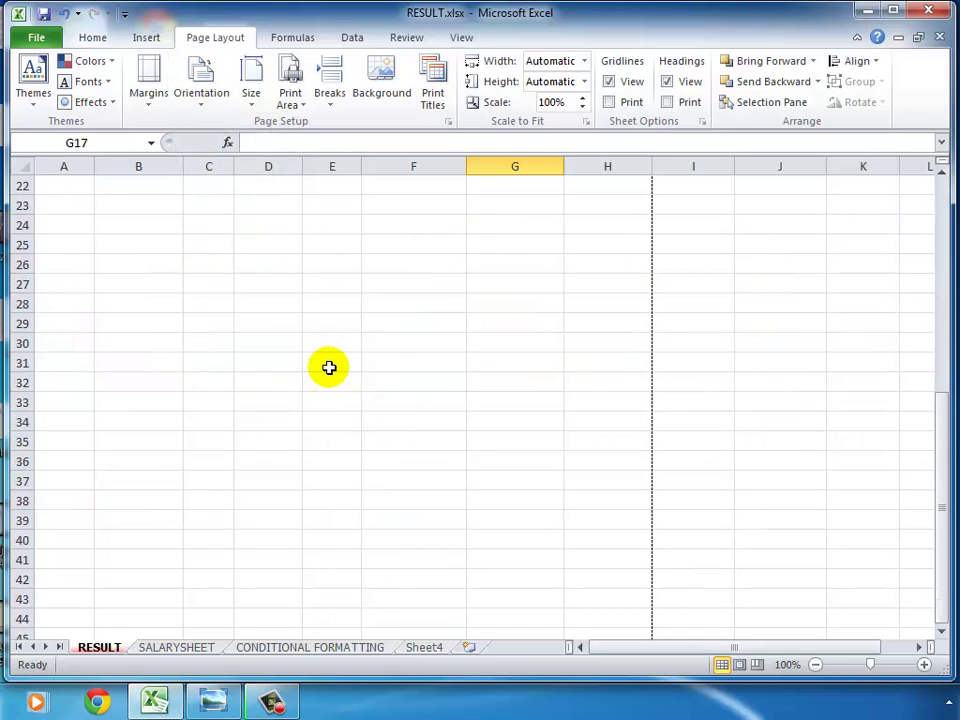
pyautogui.click(210, 103)
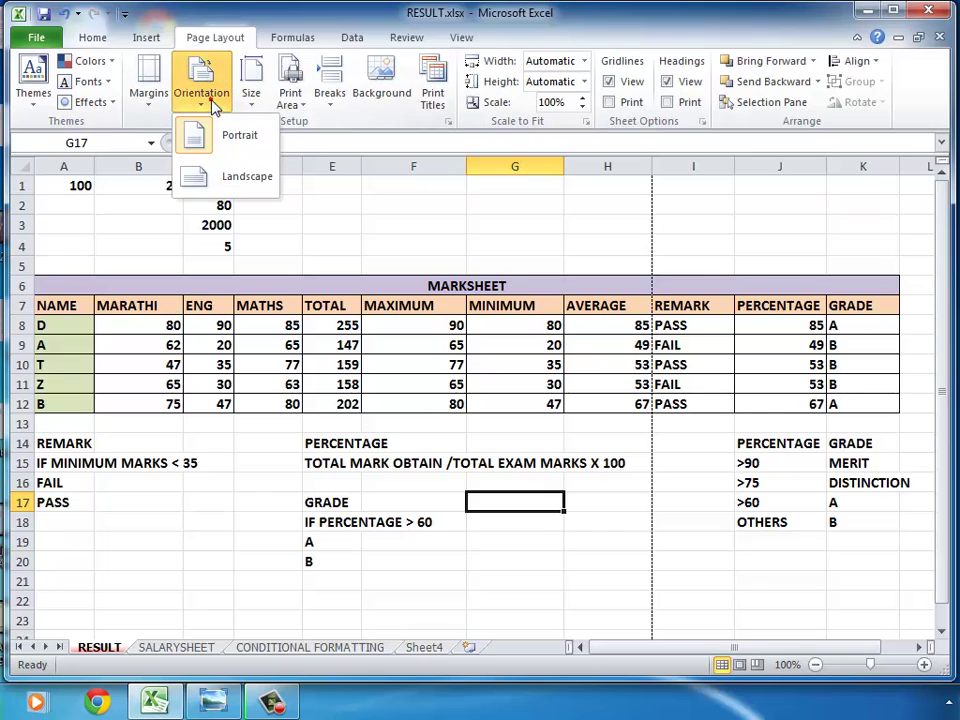
pyautogui.click(217, 177)
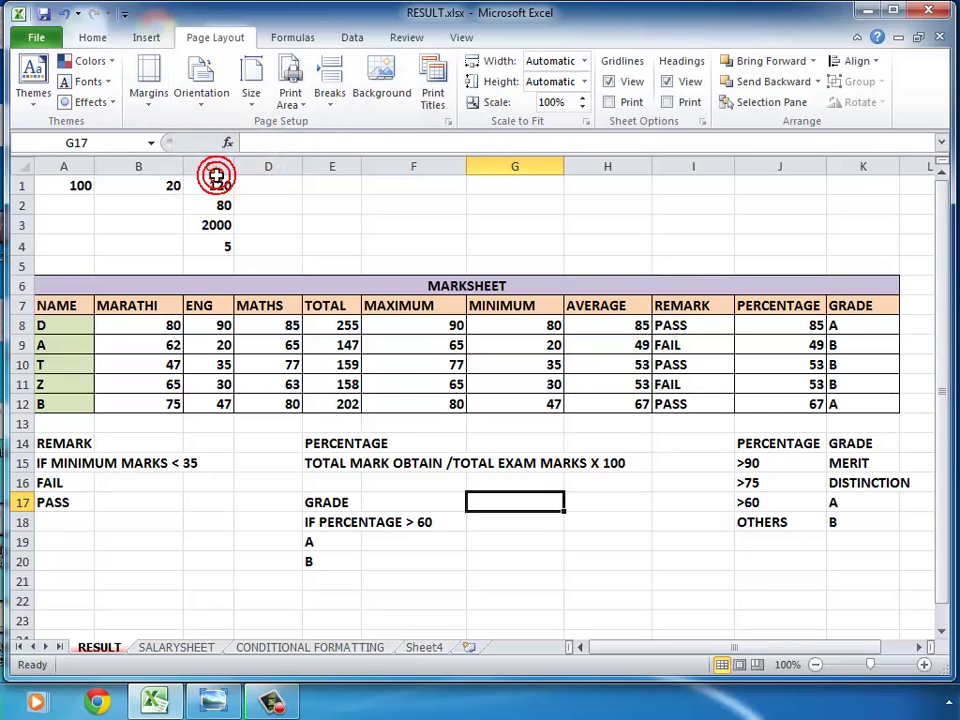
# Examine the vertical page break line to see which marksheet columns fit on the first landscape page
pyautogui.click(396, 362)
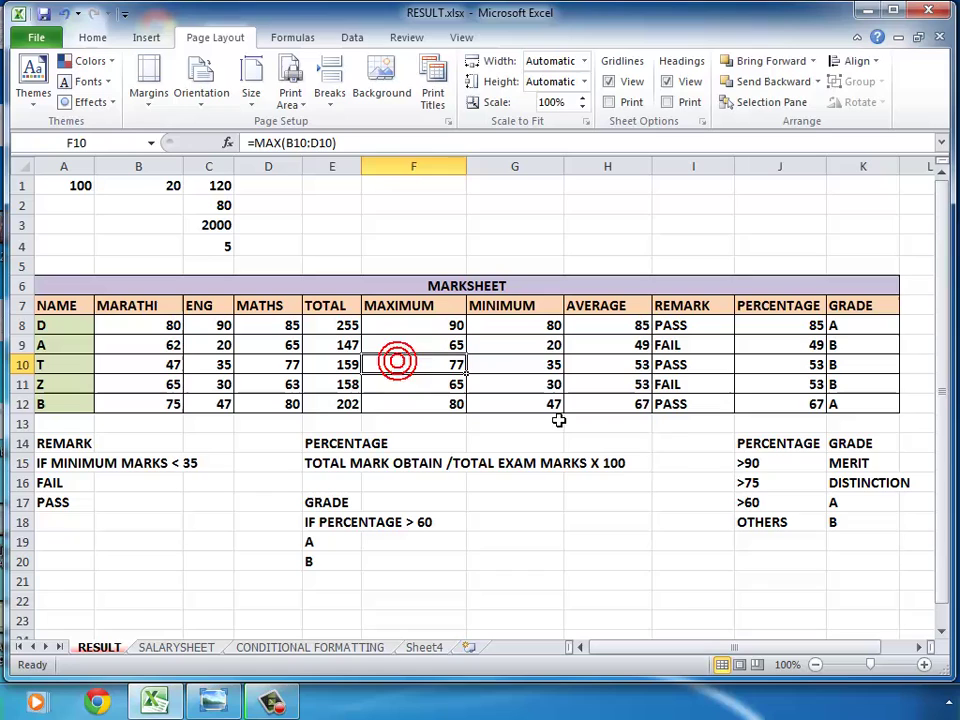
pyautogui.click(920, 648)
pyautogui.click(920, 648)
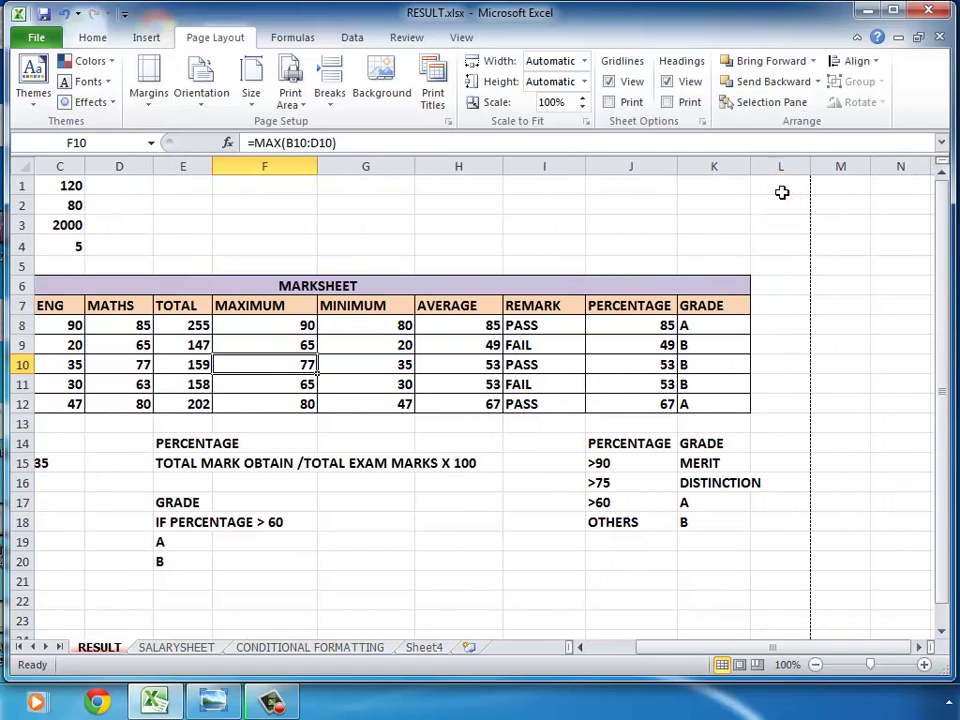
pyautogui.moveTo(782, 192); pyautogui.dragTo(36, 562)
pyautogui.click(320, 522)
pyautogui.scroll(-1, 407, 449)
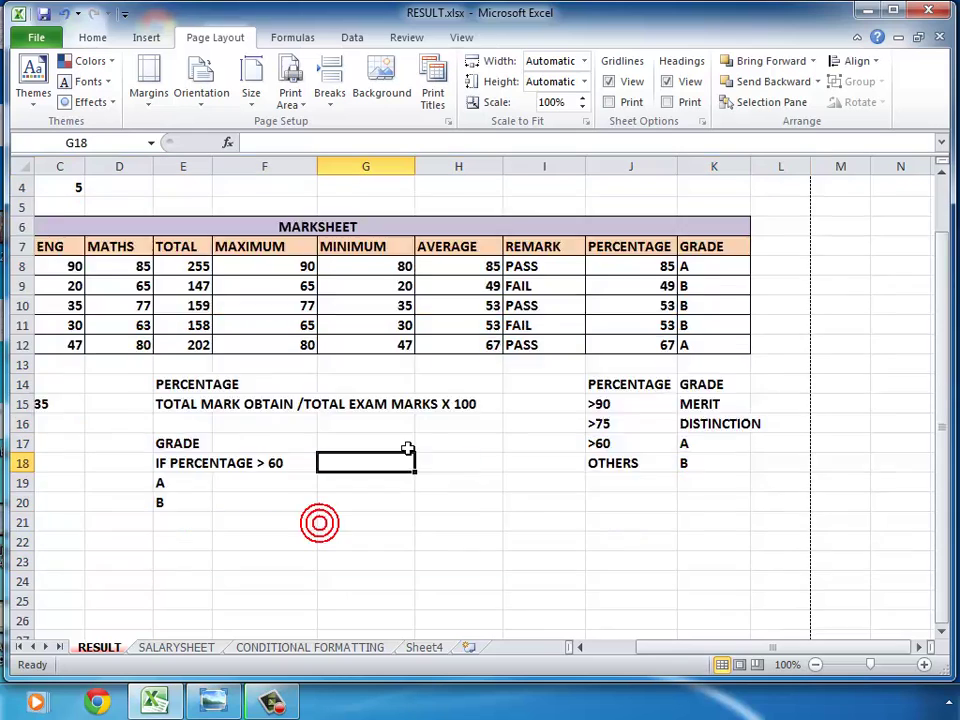
pyautogui.scroll(-2, 405, 437)
pyautogui.scroll(3, 391, 414)
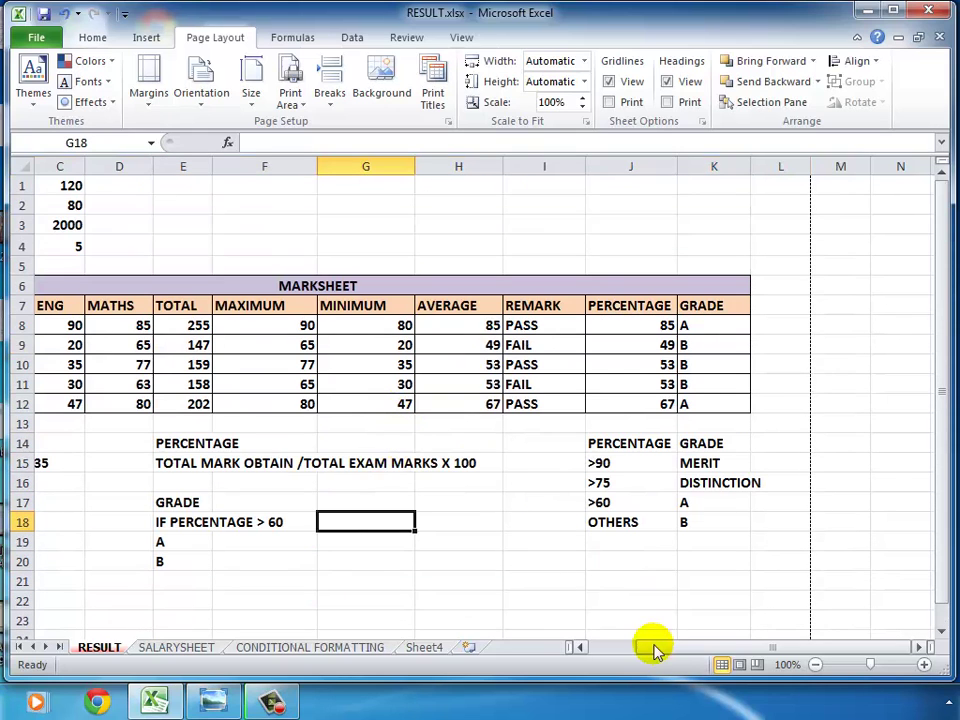
pyautogui.moveTo(656, 650); pyautogui.dragTo(563, 648)
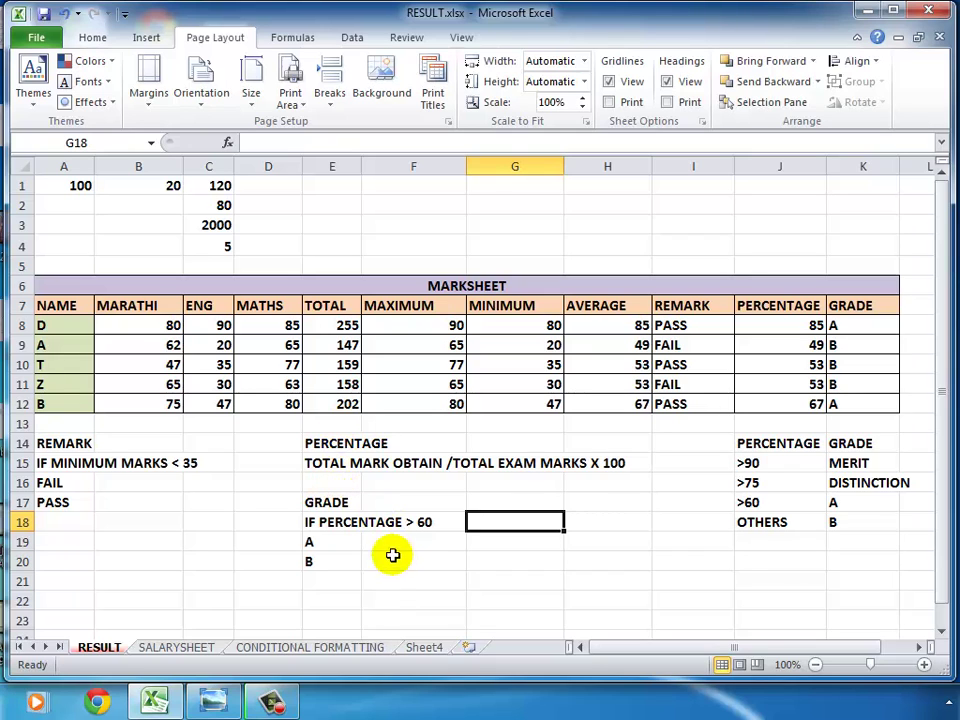
# Check the landscape marksheet in the print preview and return to the worksheet's page layout options
pyautogui.click(36, 40)
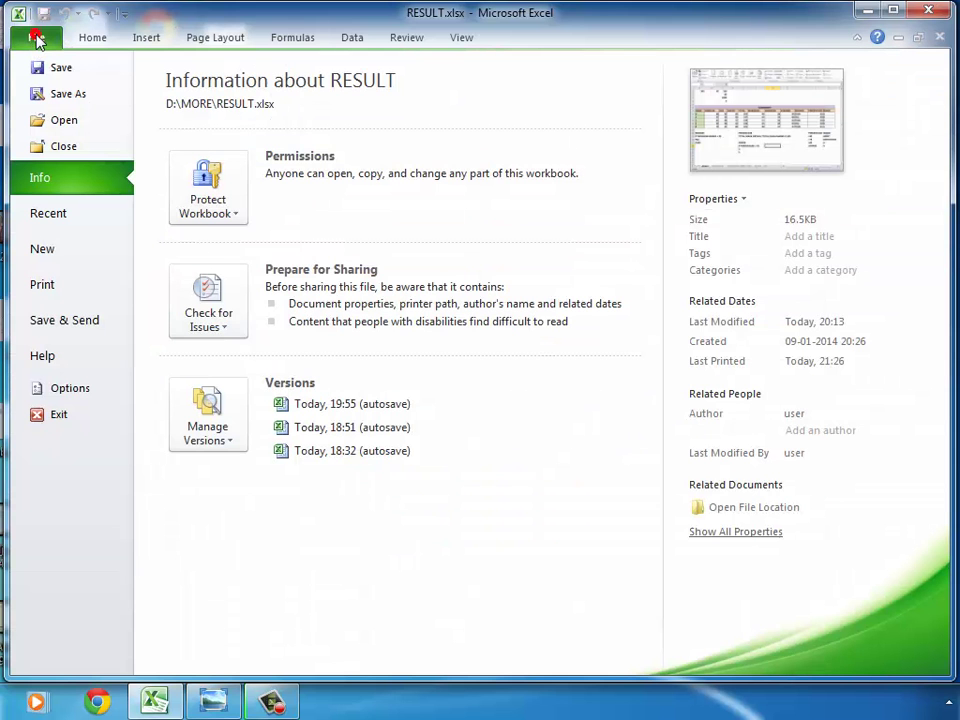
pyautogui.click(42, 286)
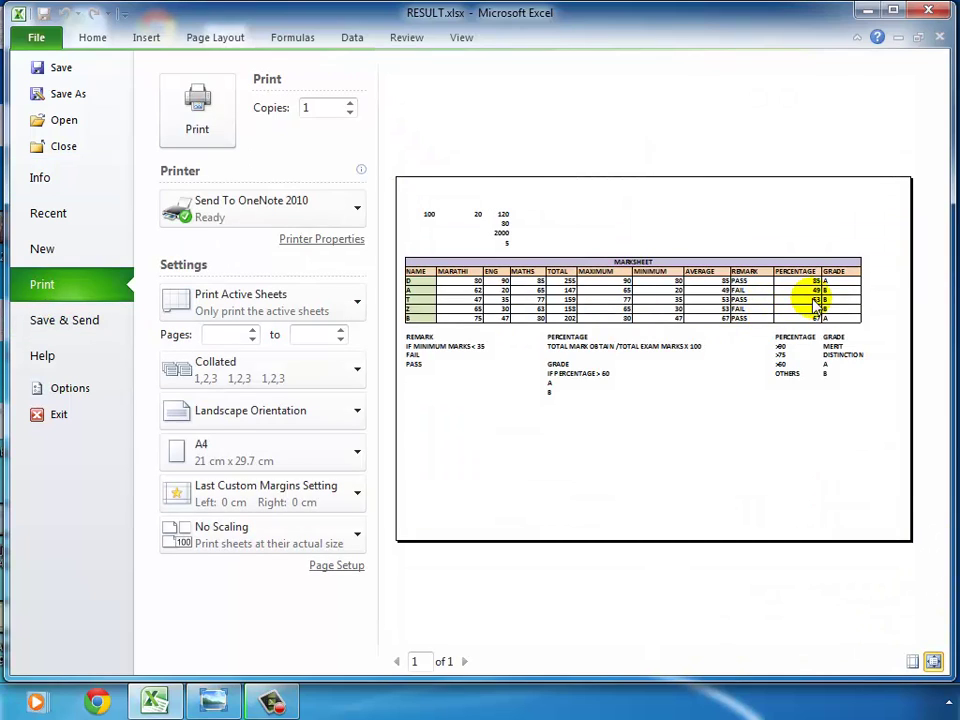
pyautogui.click(218, 40)
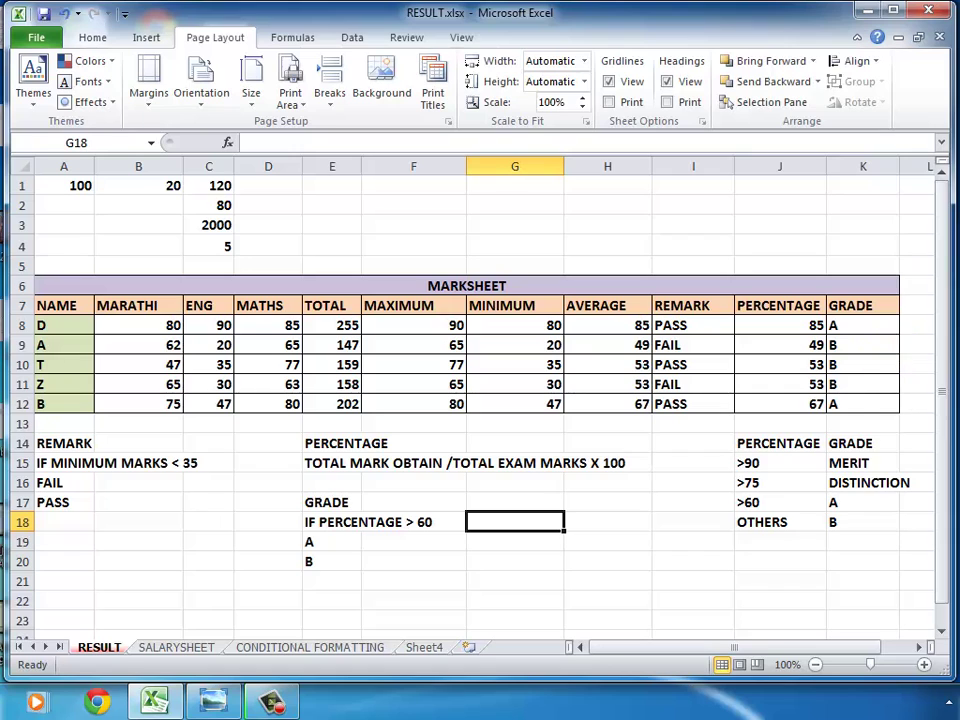
# Copy the marksheet's PERCENTAGE and GRADE columns, J7:K13, and paste them beside the table starting at cell L7
pyautogui.click(918, 647)
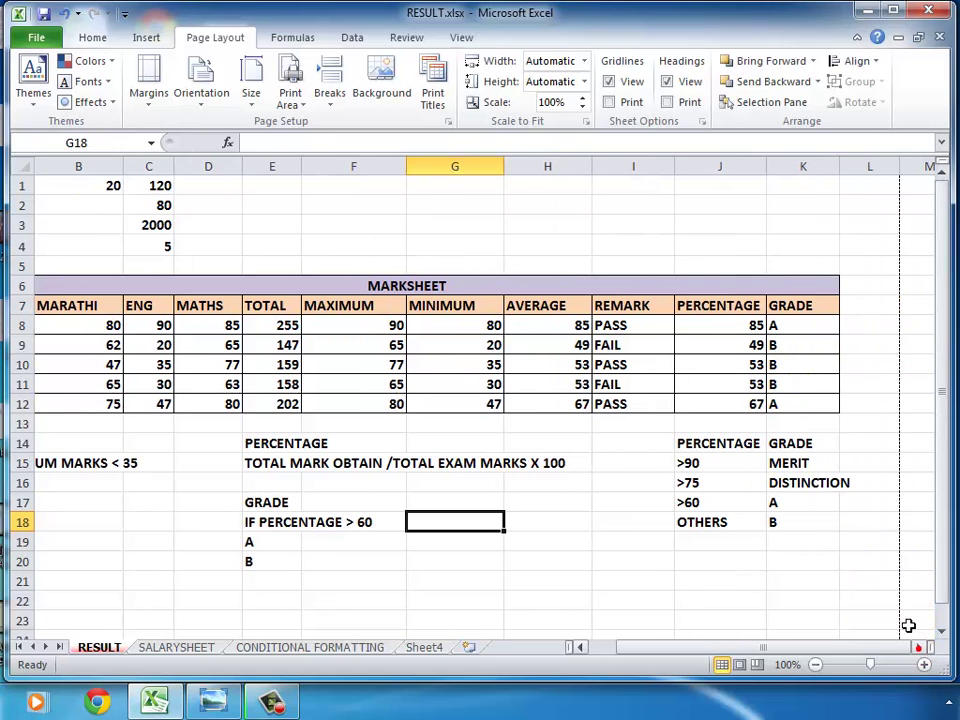
pyautogui.click(755, 388)
pyautogui.moveTo(722, 308); pyautogui.dragTo(793, 418)
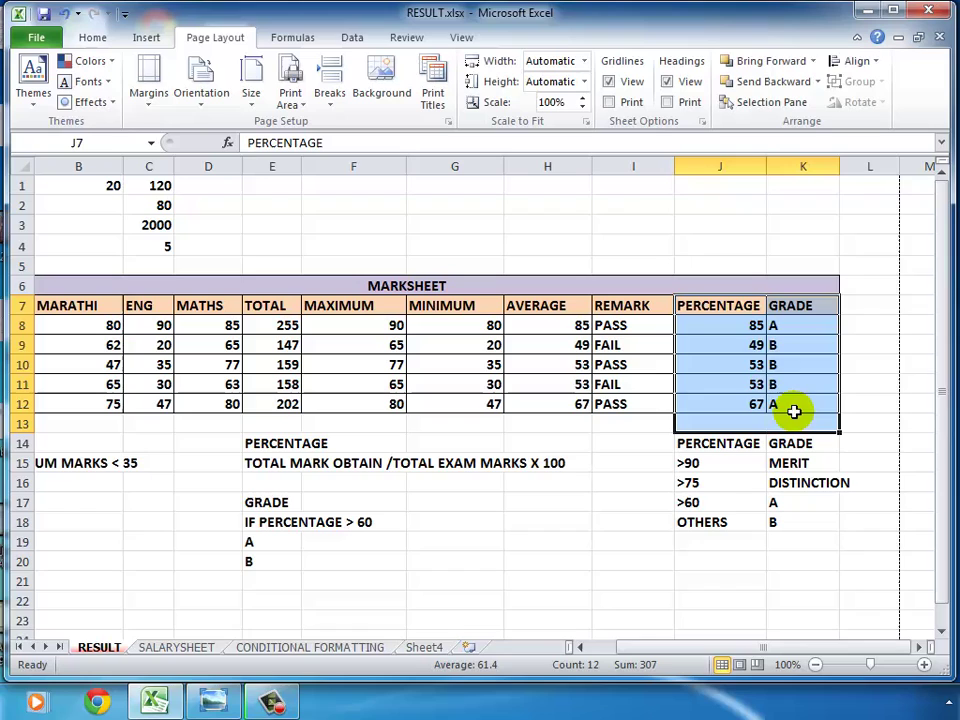
pyautogui.click(93, 38)
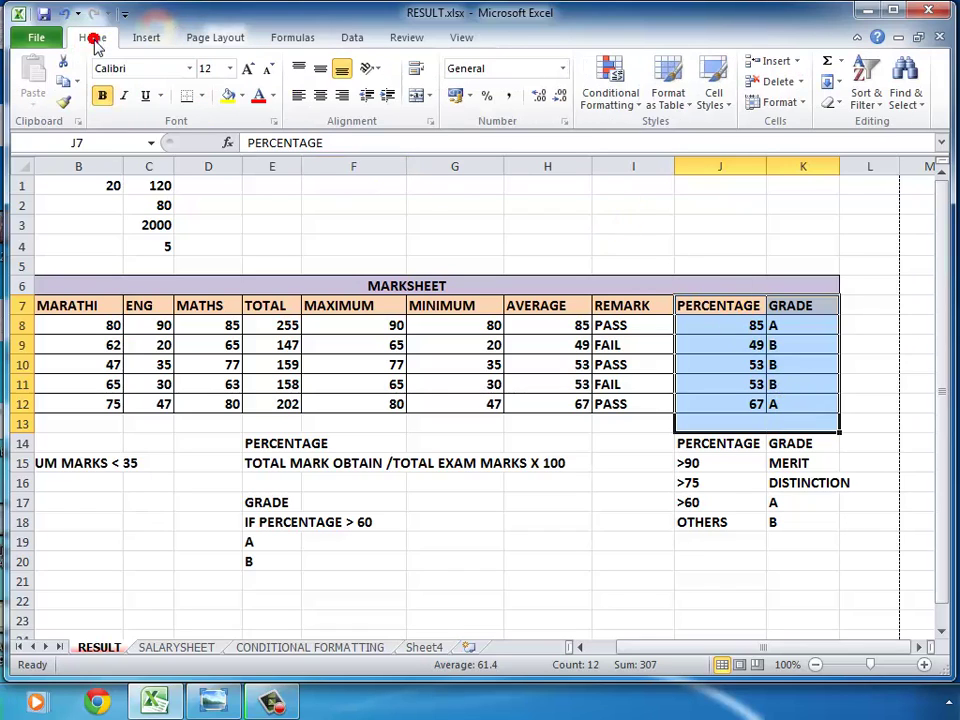
pyautogui.click(64, 84)
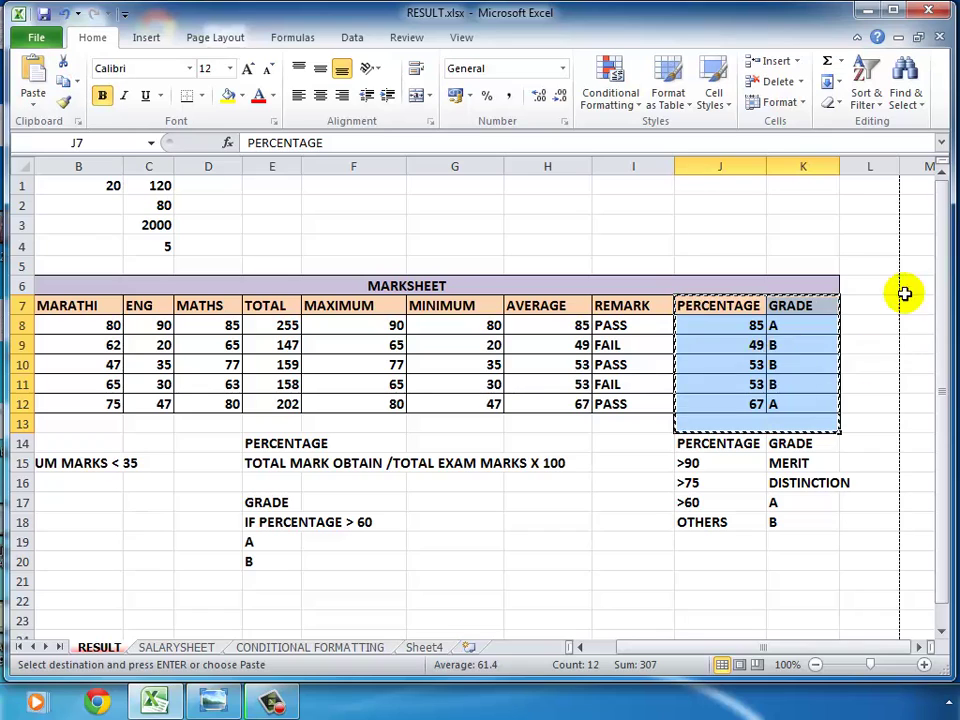
pyautogui.click(864, 303)
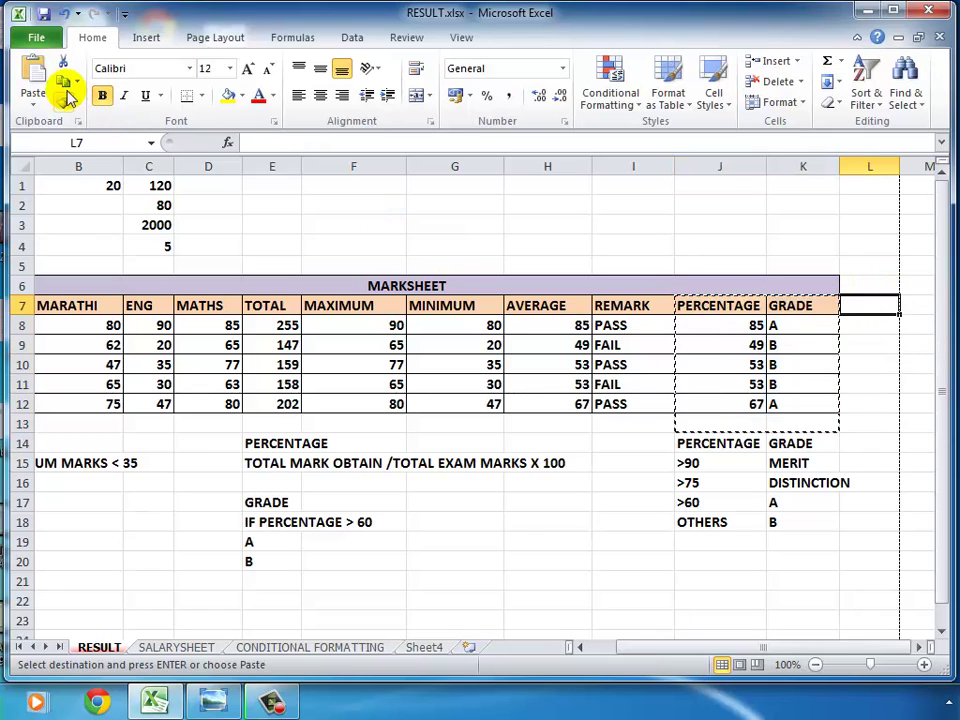
pyautogui.click(33, 78)
pyautogui.click(480, 424)
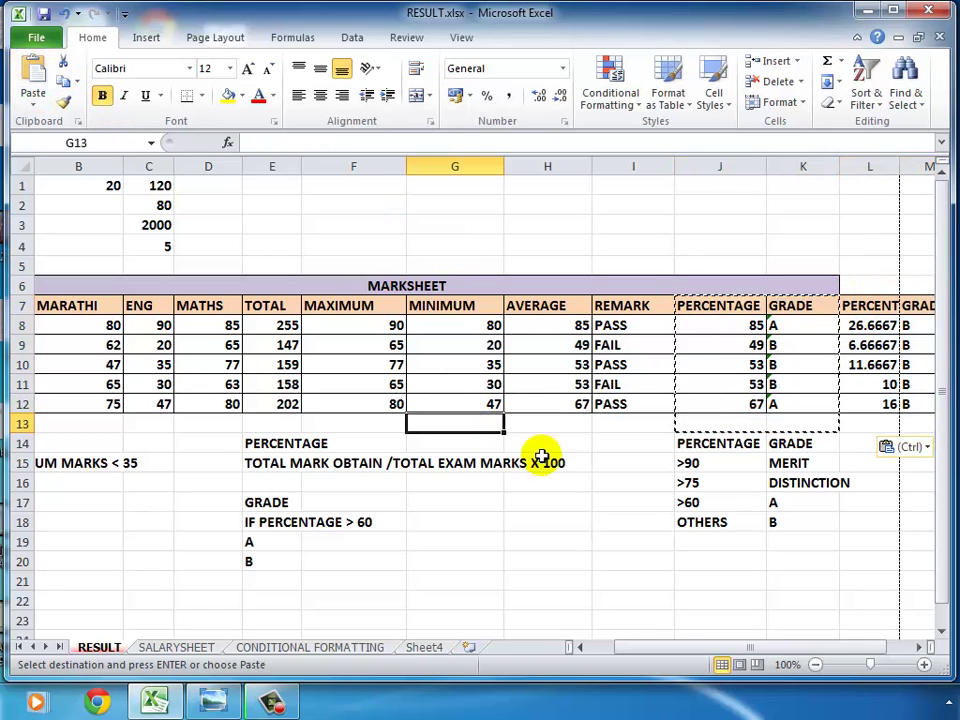
pyautogui.click(815, 664)
pyautogui.press('Escape')
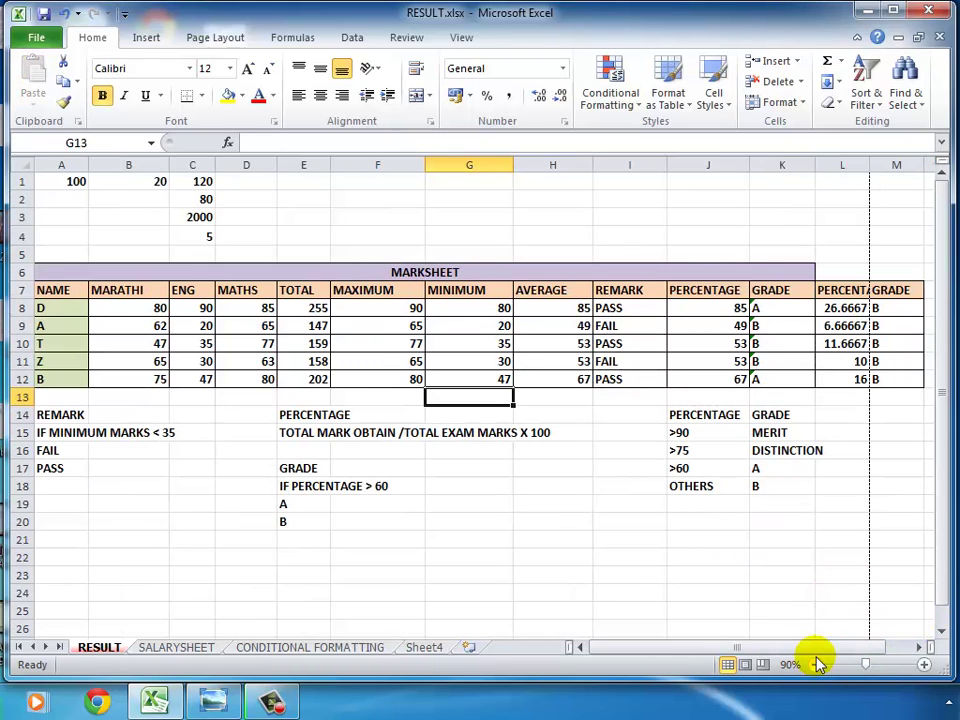
# Zoom the sheet out to 70% and check in the print preview which columns of the widened marksheet fit on page one
pyautogui.click(815, 664)
pyautogui.click(815, 664)
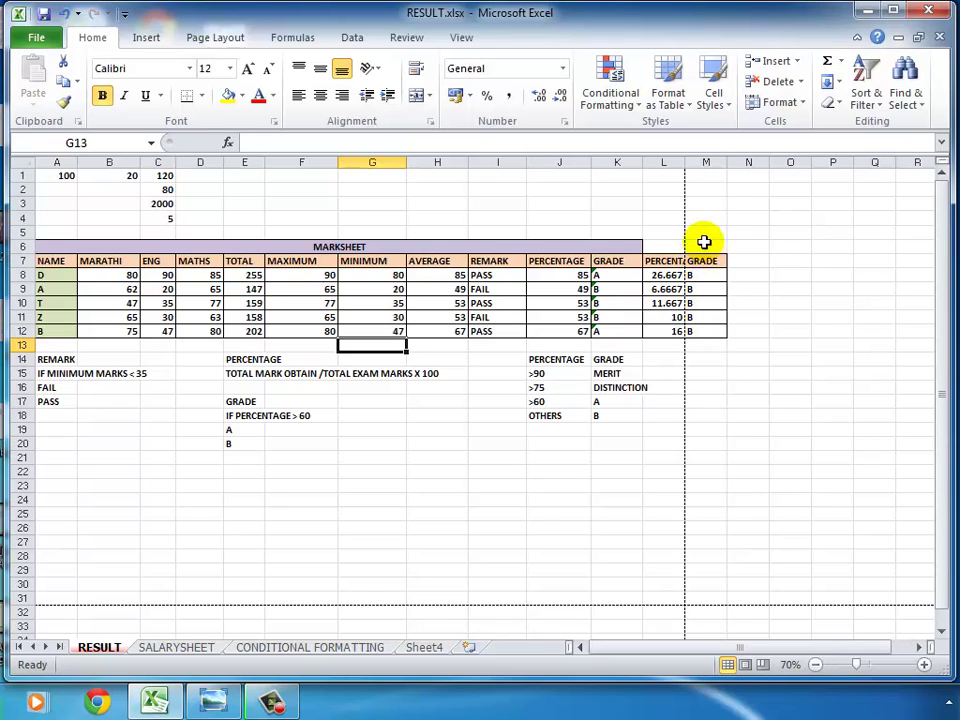
pyautogui.click(37, 40)
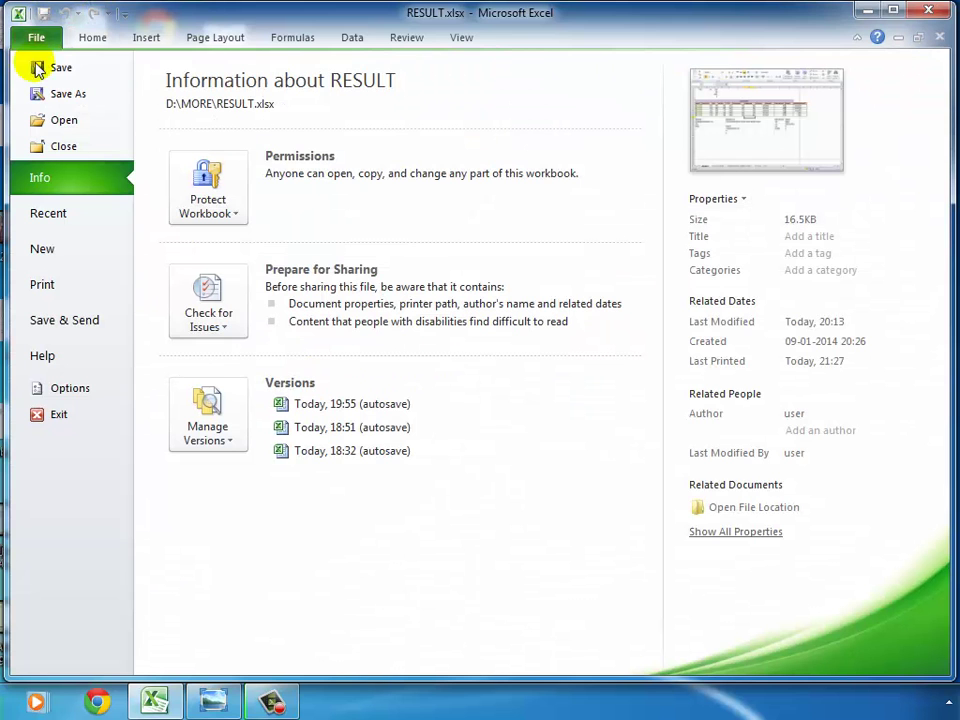
pyautogui.click(57, 290)
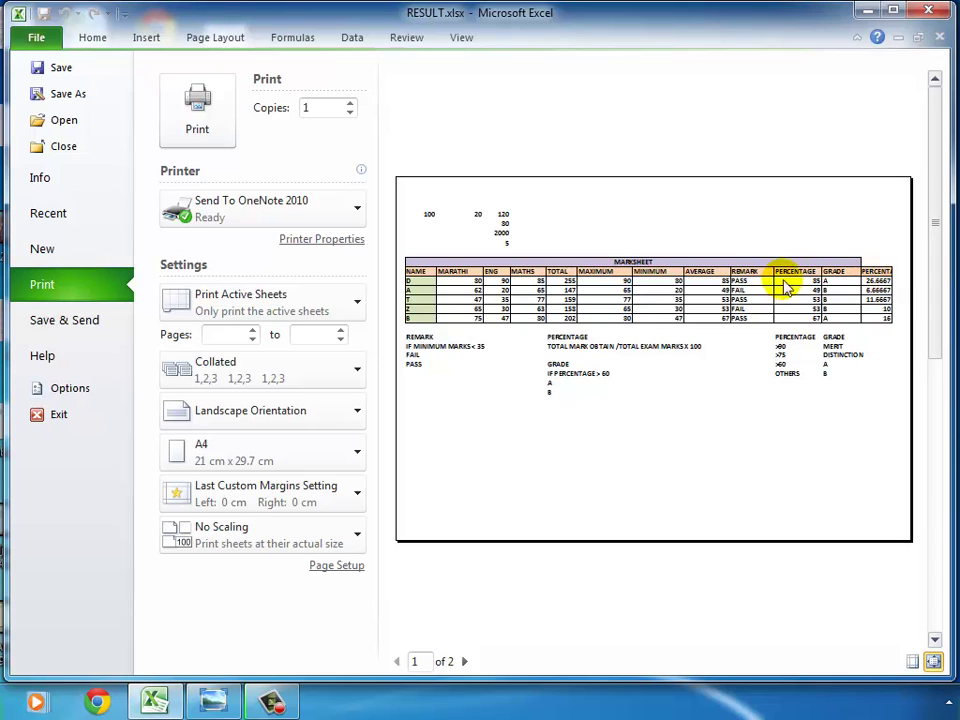
pyautogui.click(224, 38)
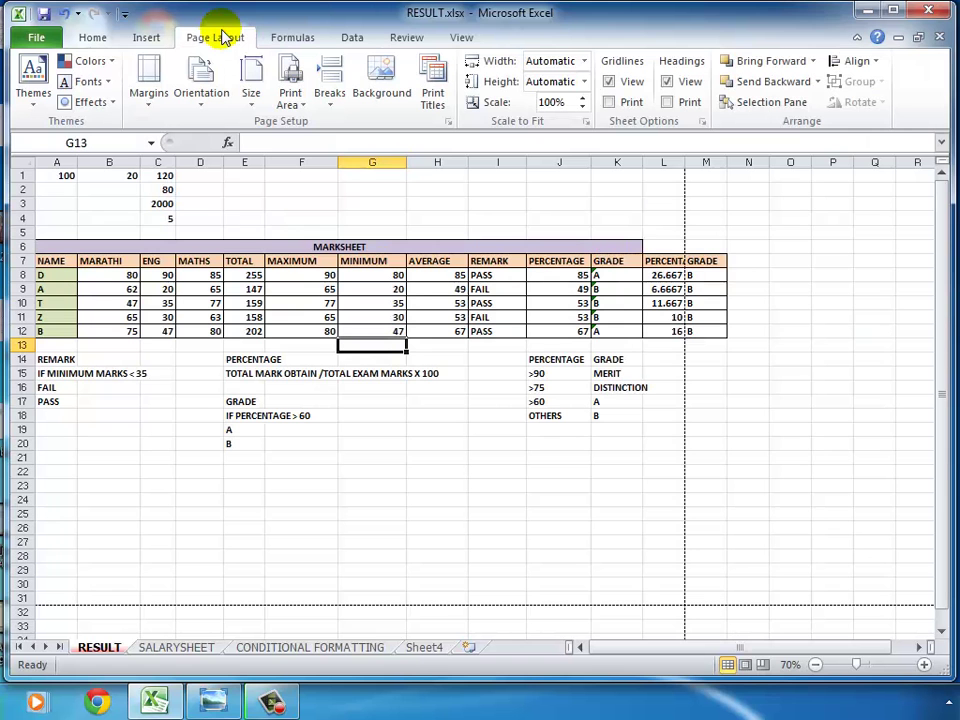
# Set the page scaling of the RESULT sheet to 90% of normal size in the Page Setup options
pyautogui.click(447, 124)
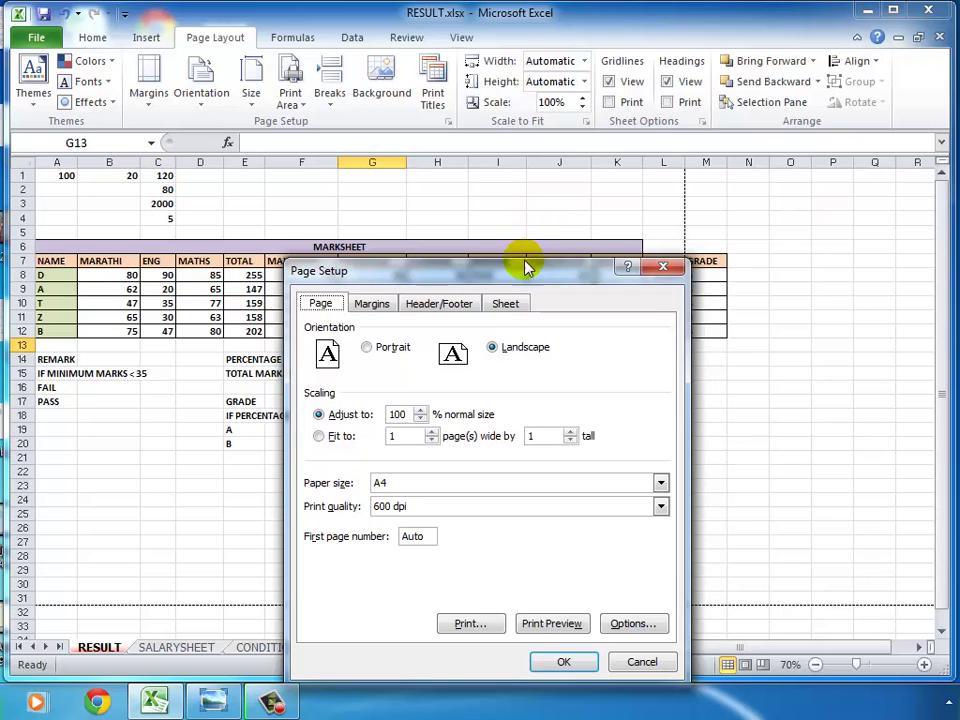
pyautogui.moveTo(516, 285); pyautogui.dragTo(338, 131)
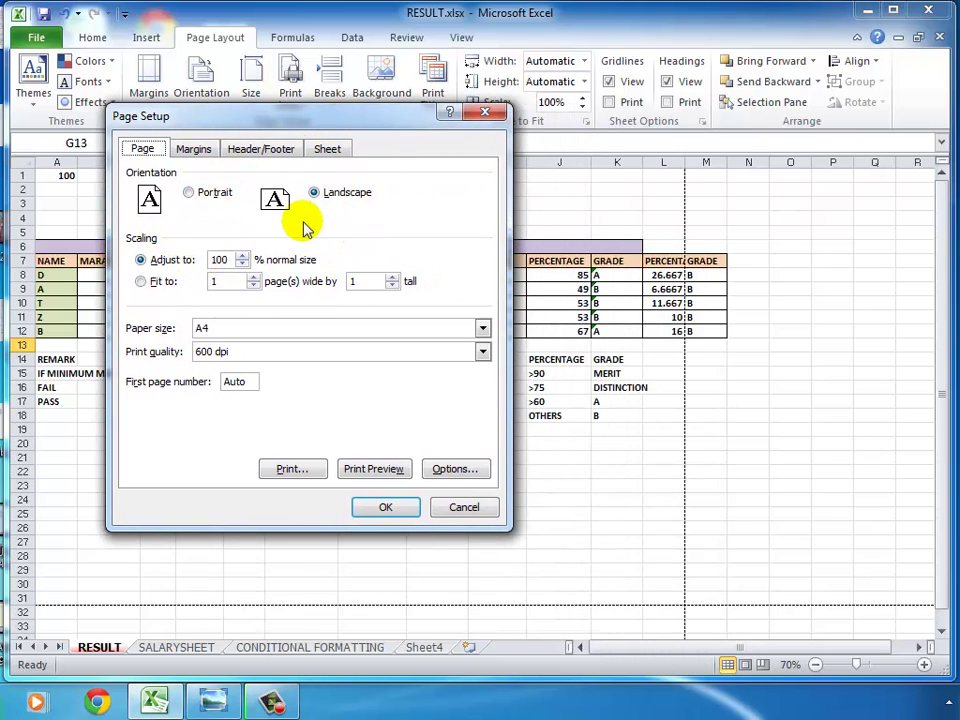
pyautogui.doubleClick(226, 259)
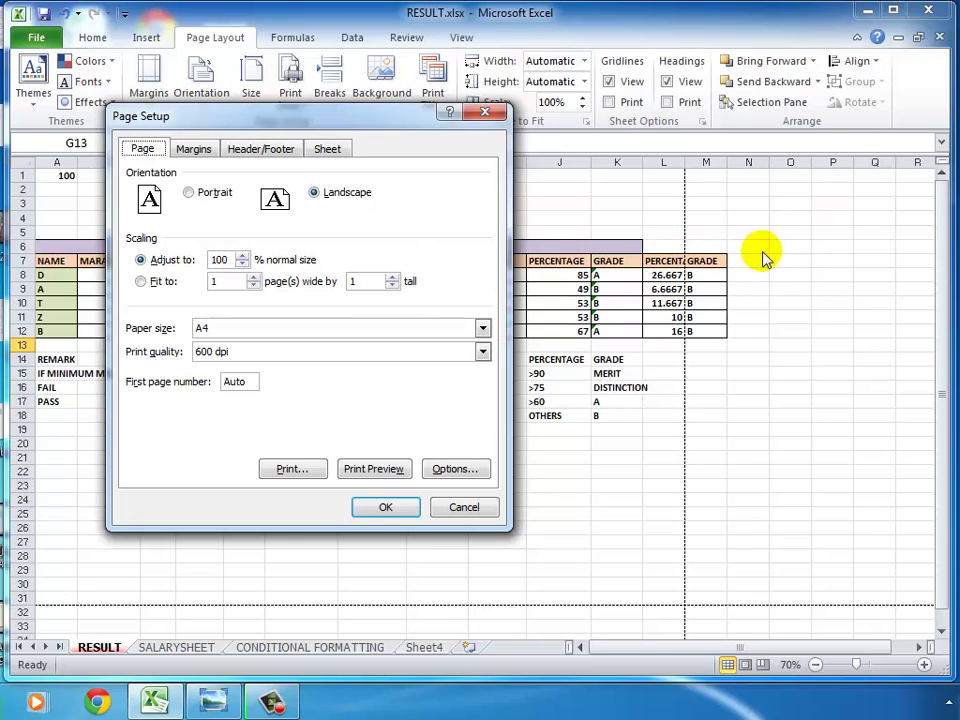
pyautogui.click(243, 266)
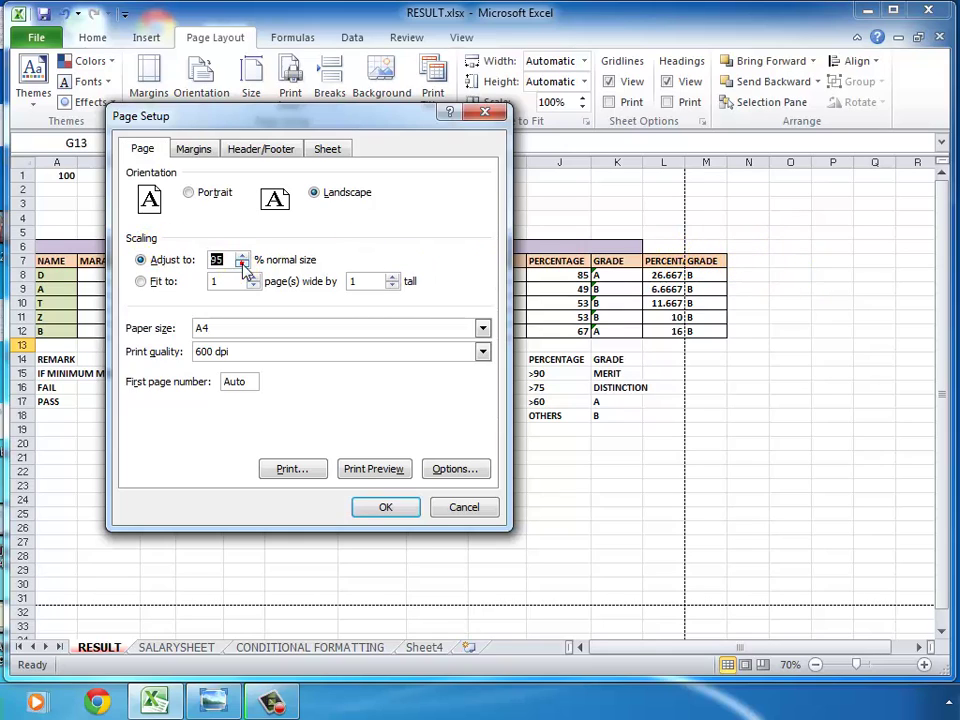
pyautogui.click(243, 266)
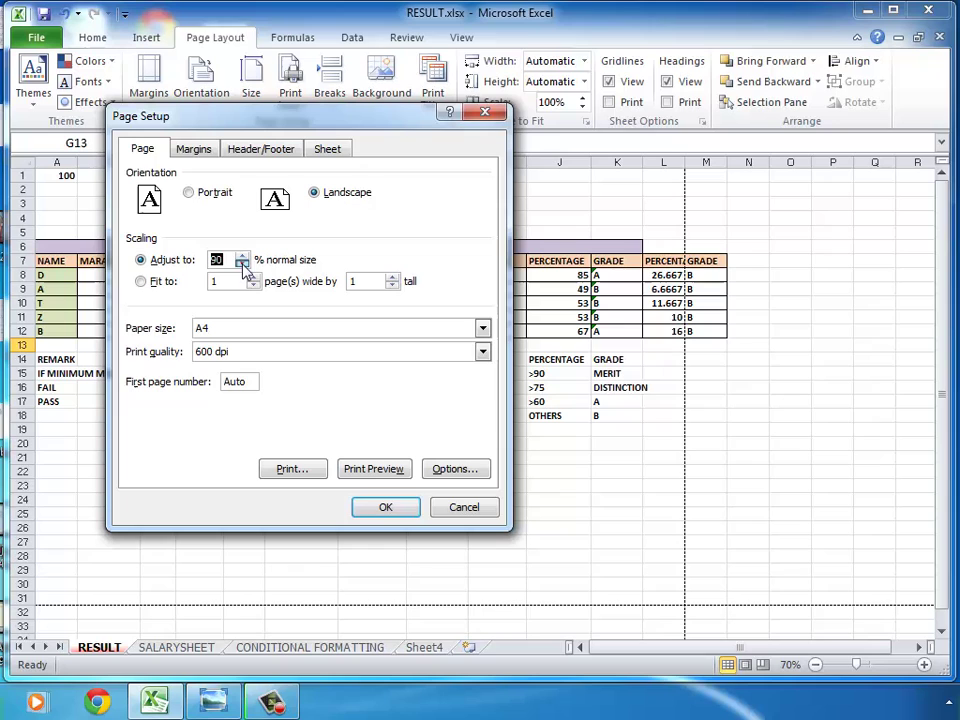
pyautogui.click(375, 505)
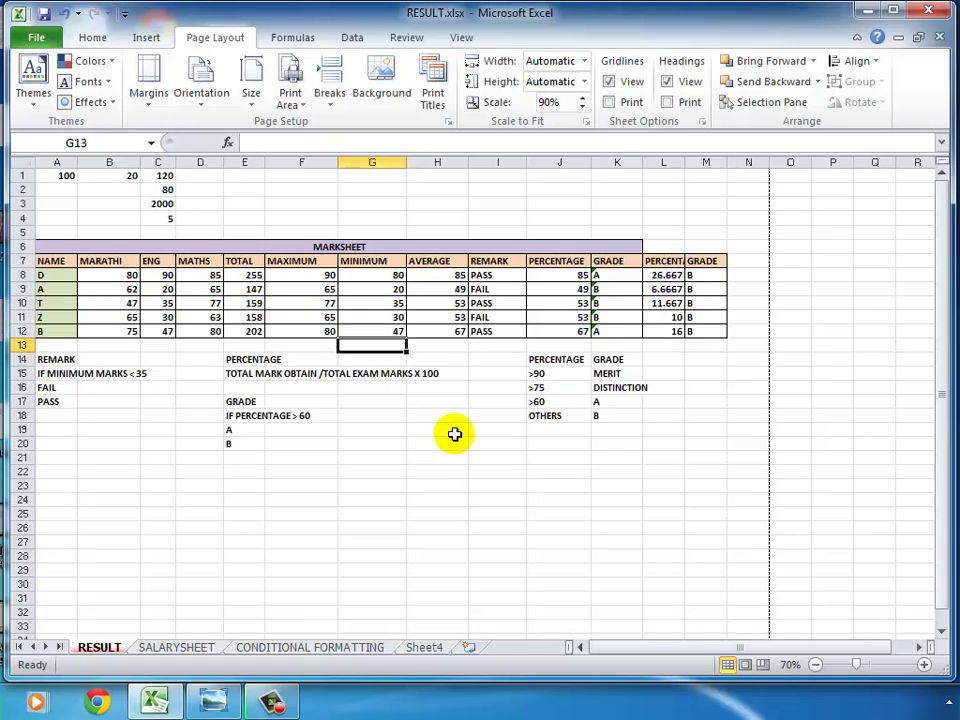
# Set Penguins.jpg from the Sample Pictures folder as the RESULT sheet's background picture
pyautogui.click(380, 75)
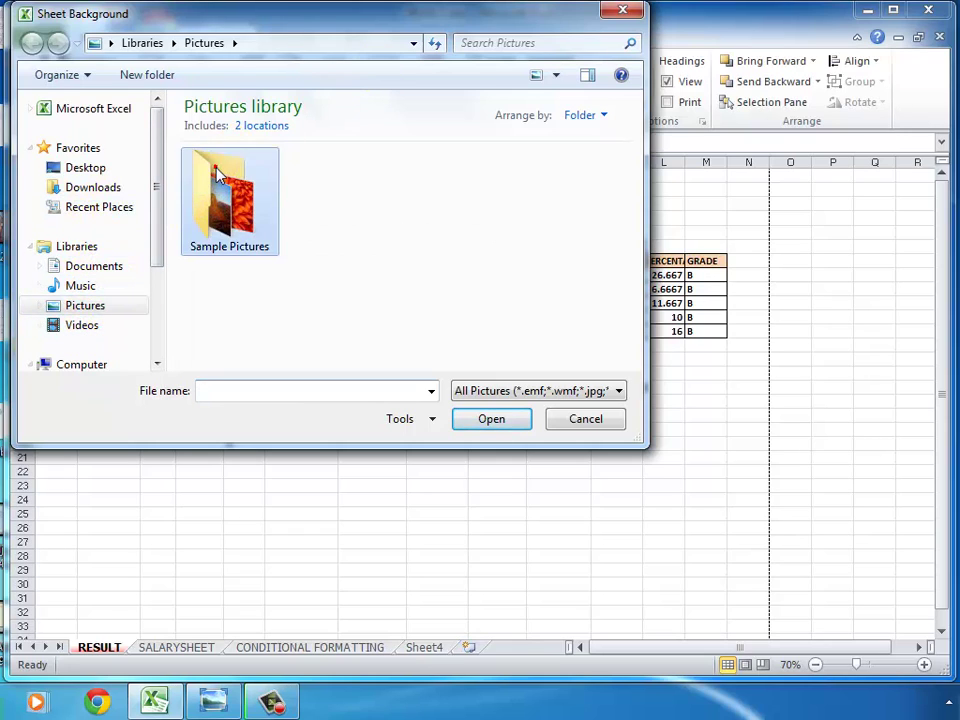
pyautogui.doubleClick(232, 190)
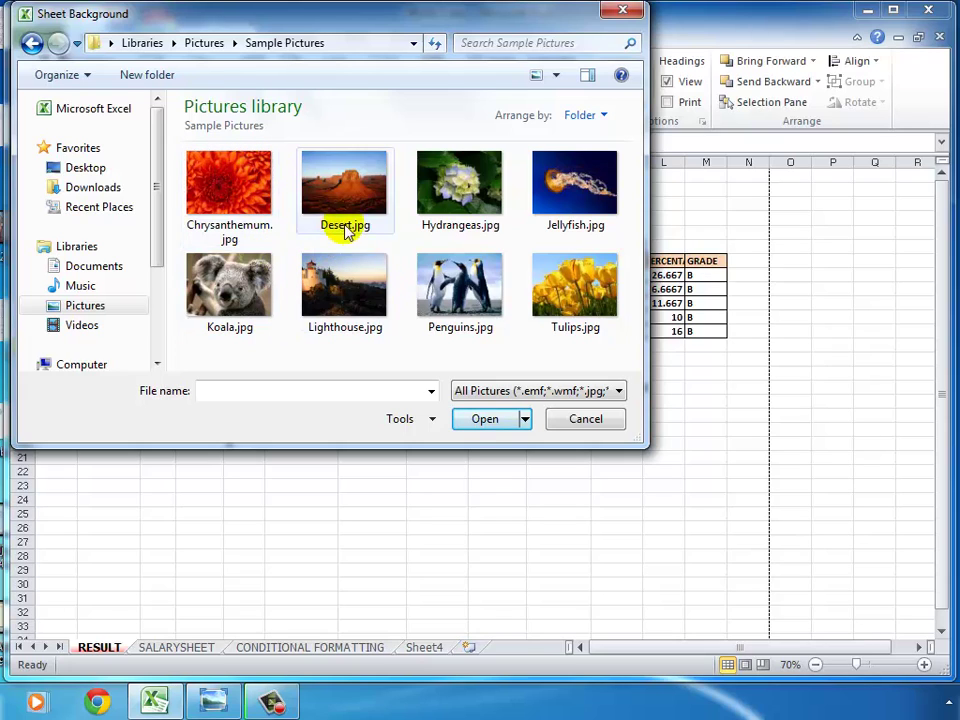
pyautogui.click(482, 262)
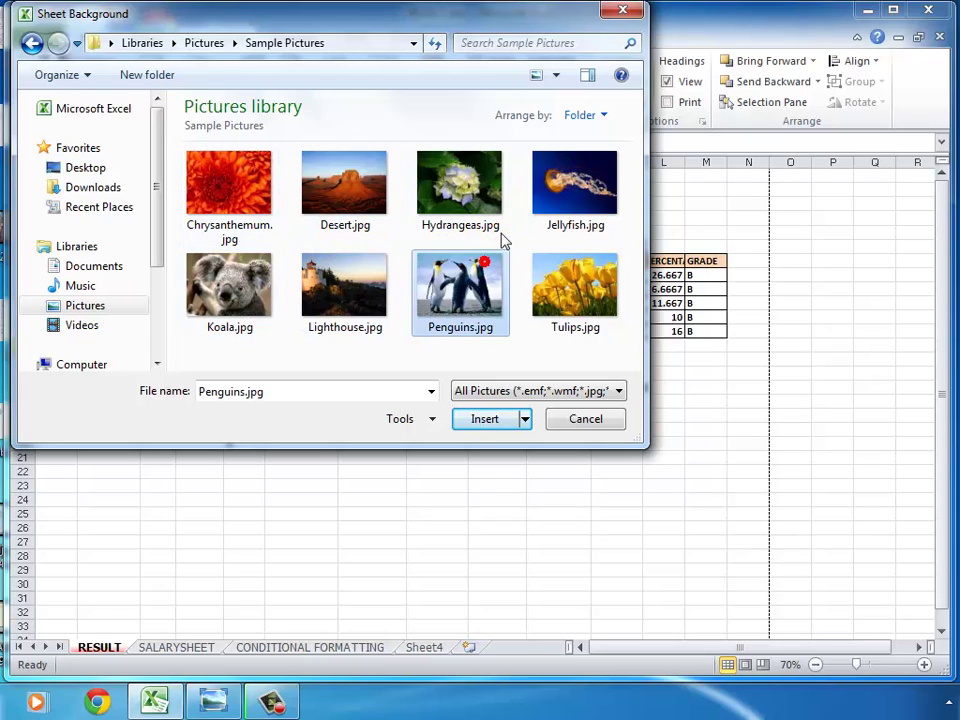
pyautogui.click(487, 418)
pyautogui.click(262, 359)
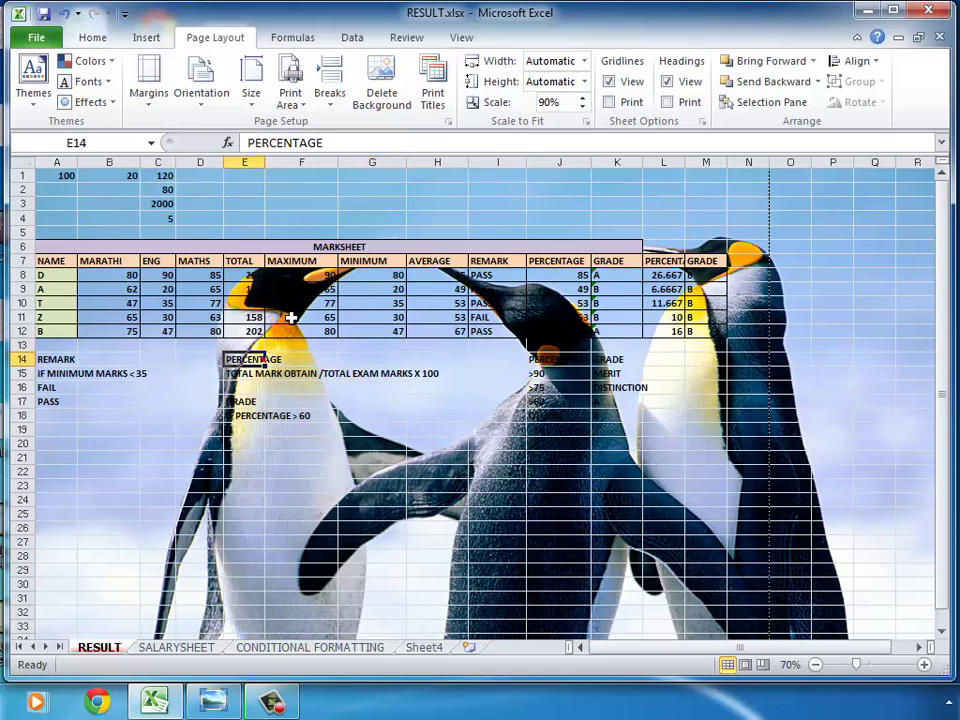
pyautogui.moveTo(223, 231); pyautogui.dragTo(535, 445)
pyautogui.click(716, 431)
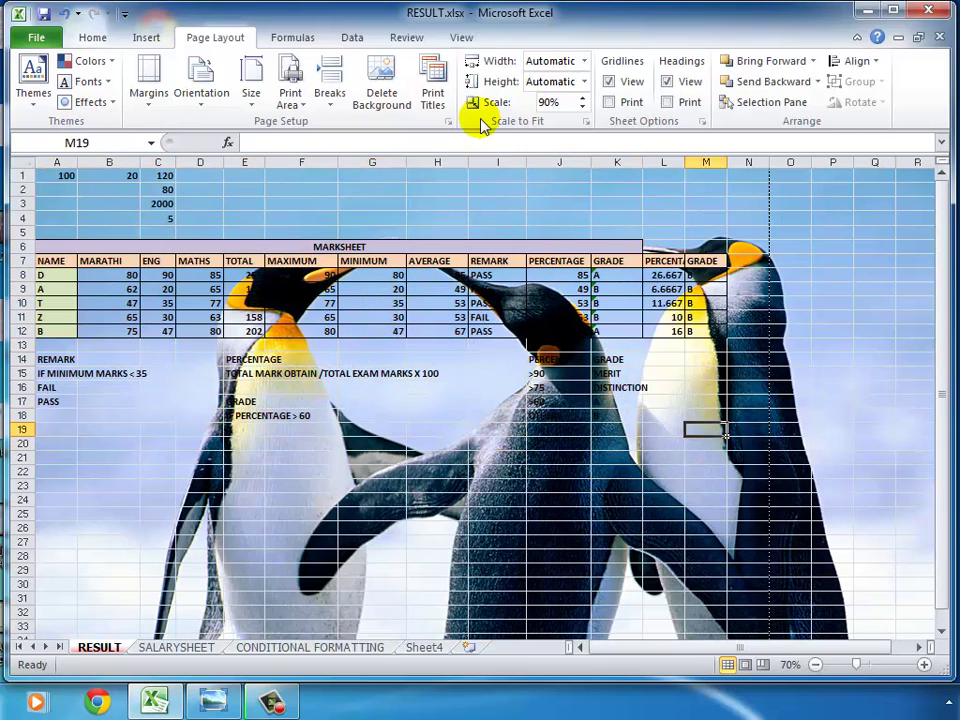
# Delete the background picture from the RESULT sheet
pyautogui.click(382, 80)
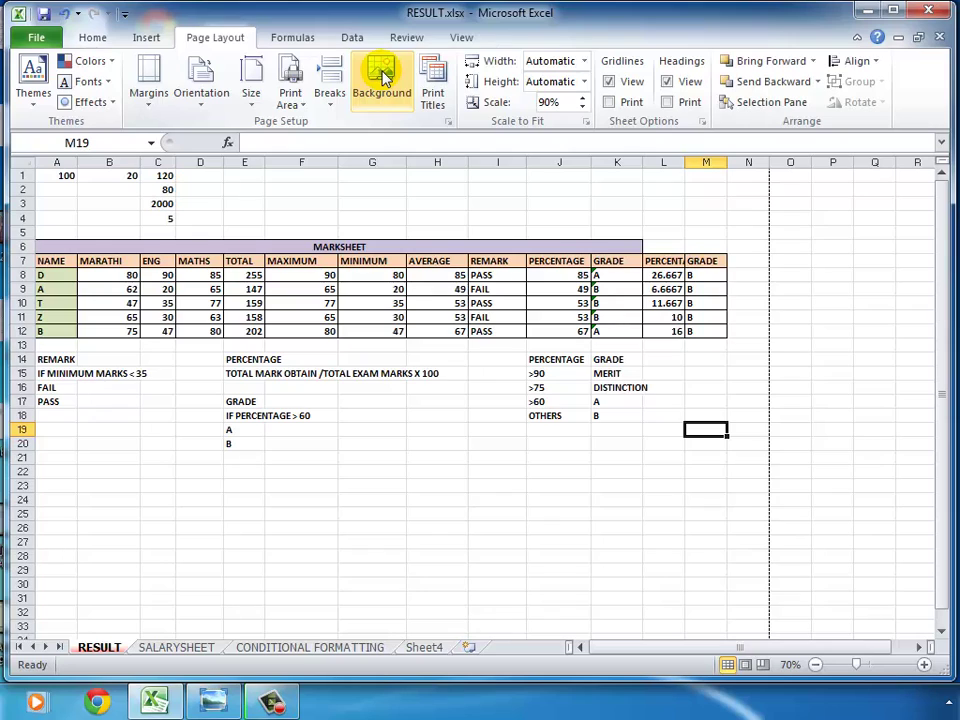
pyautogui.click(472, 389)
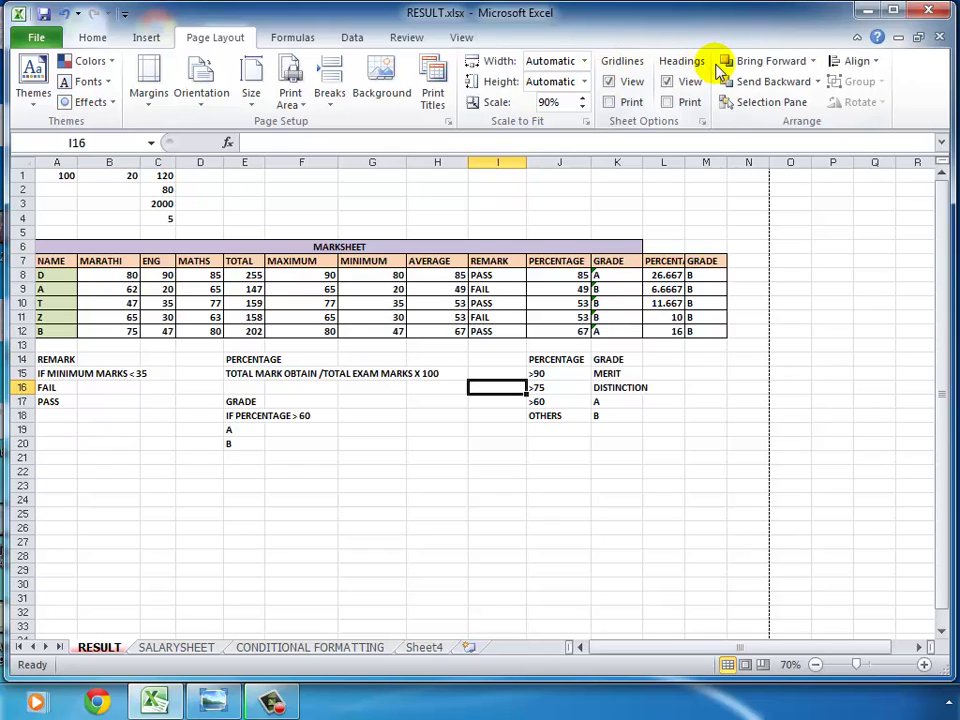
# Hide the gridlines of the RESULT sheet, inspect the empty cells below the marksheet, and show the gridlines again
pyautogui.click(632, 82)
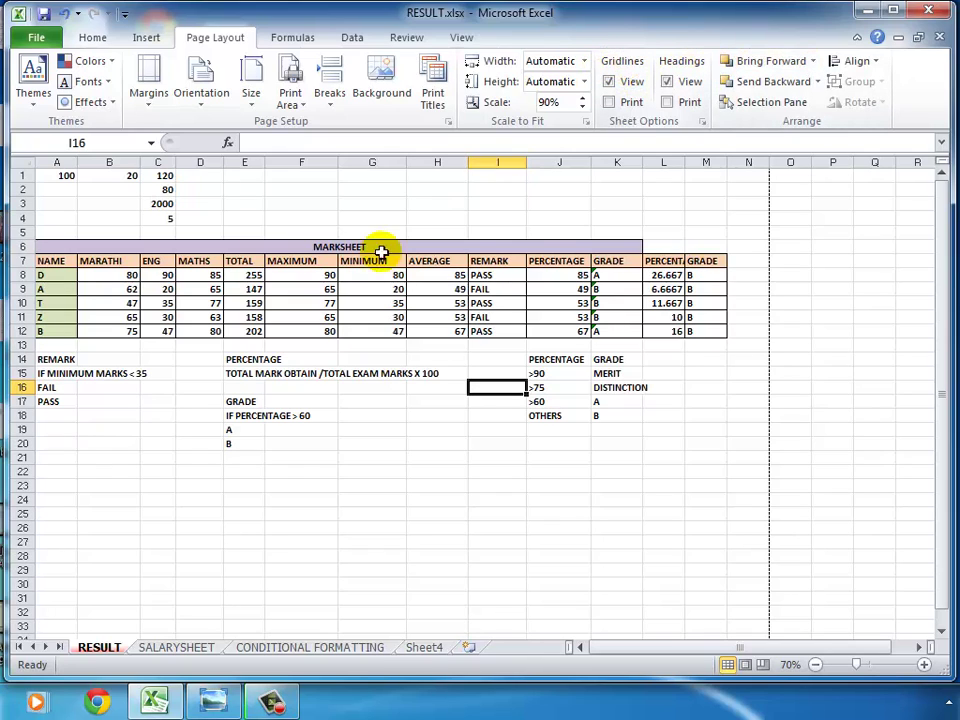
pyautogui.moveTo(258, 457); pyautogui.dragTo(560, 596)
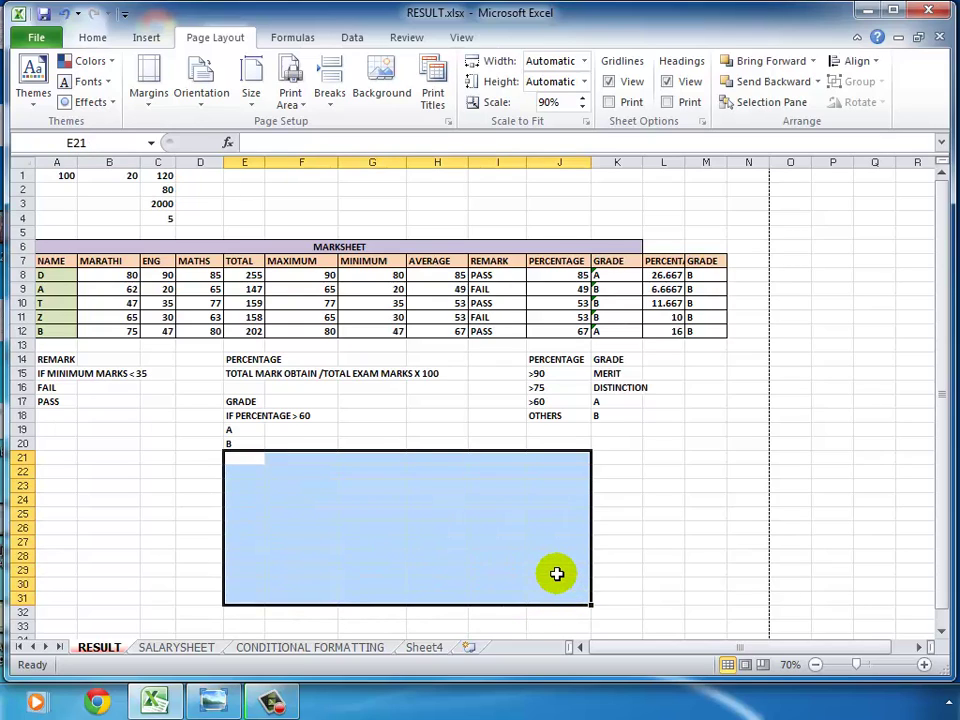
pyautogui.click(664, 527)
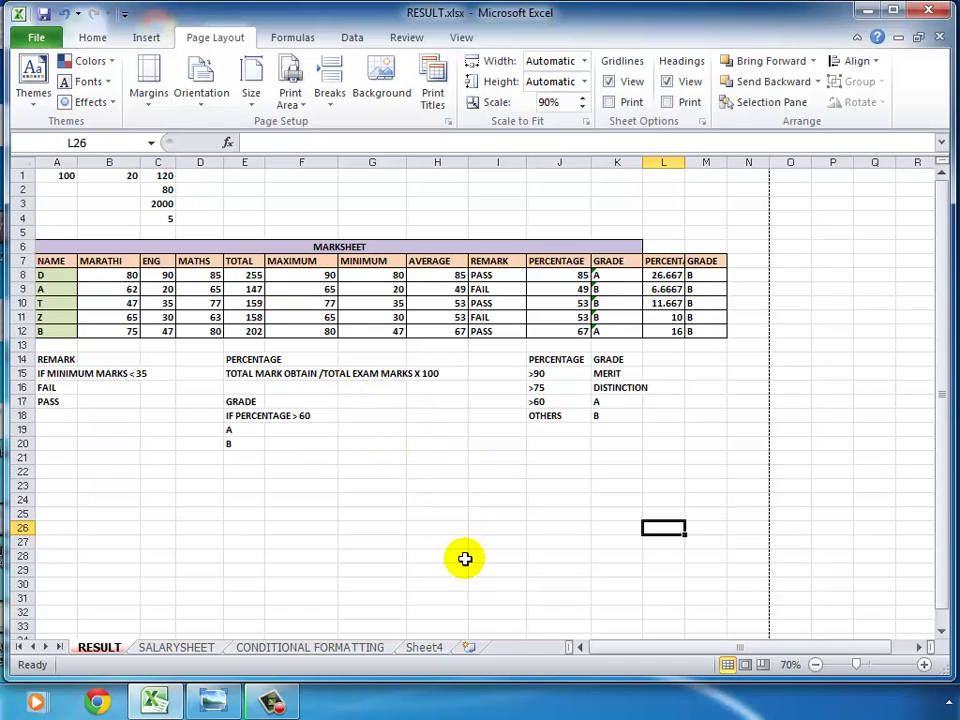
pyautogui.click(608, 82)
pyautogui.click(262, 538)
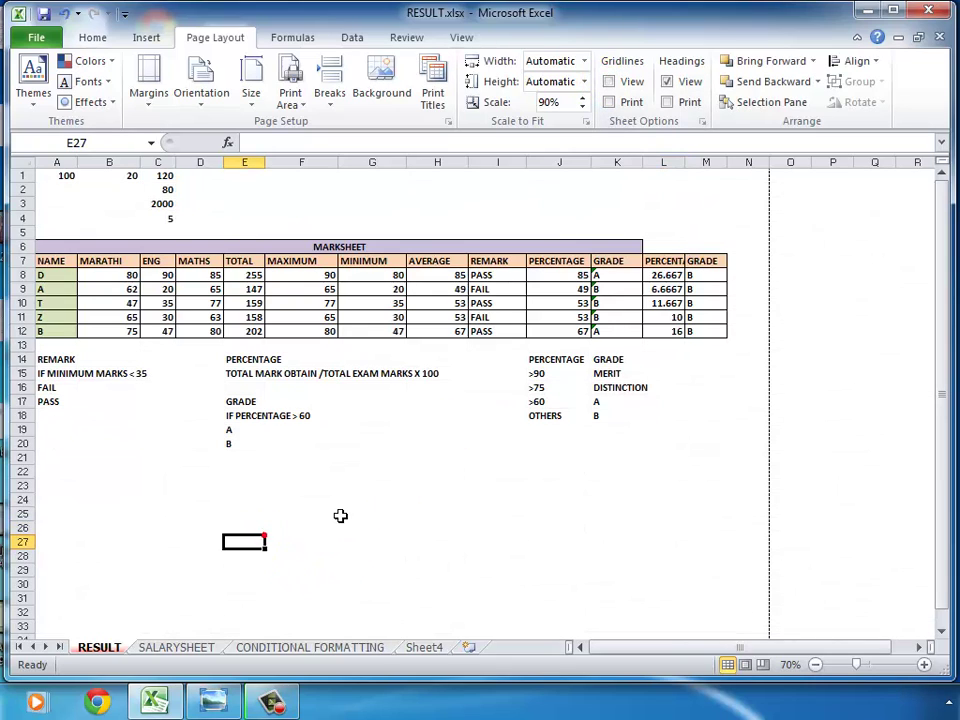
pyautogui.click(463, 515)
pyautogui.click(314, 551)
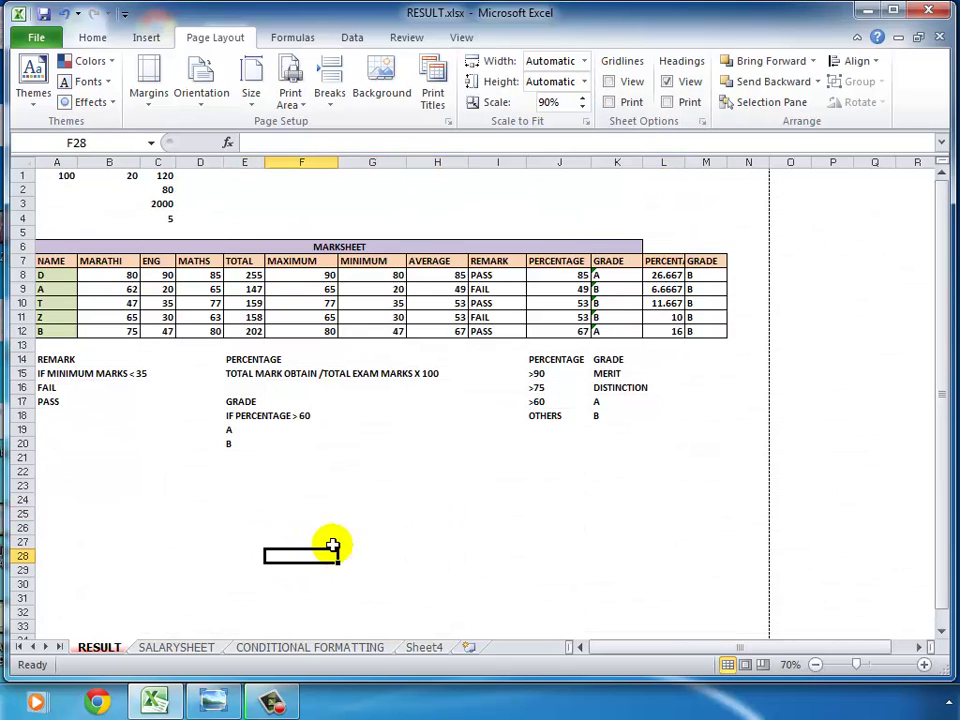
pyautogui.click(610, 82)
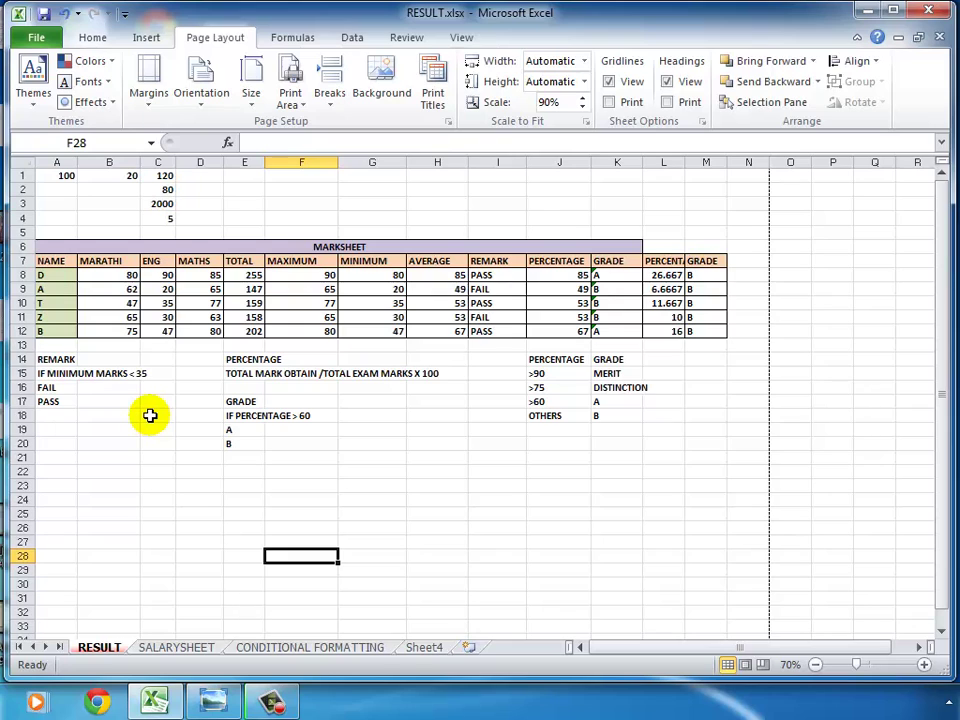
# Hide the row and column headings of the RESULT sheet and show them again
pyautogui.click(669, 83)
pyautogui.click(438, 417)
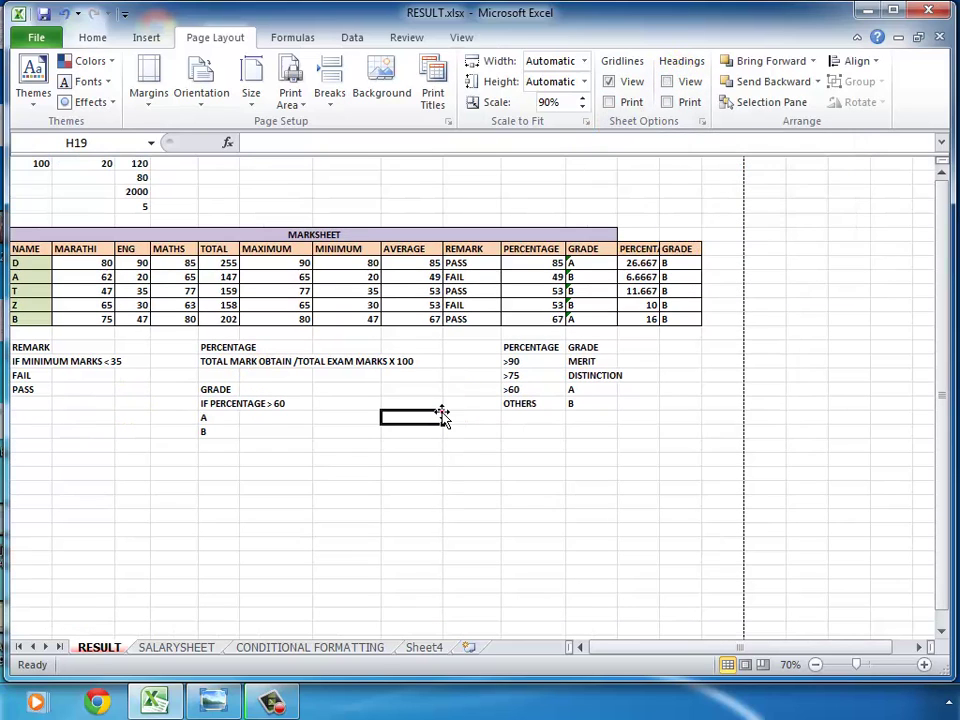
pyautogui.click(375, 193)
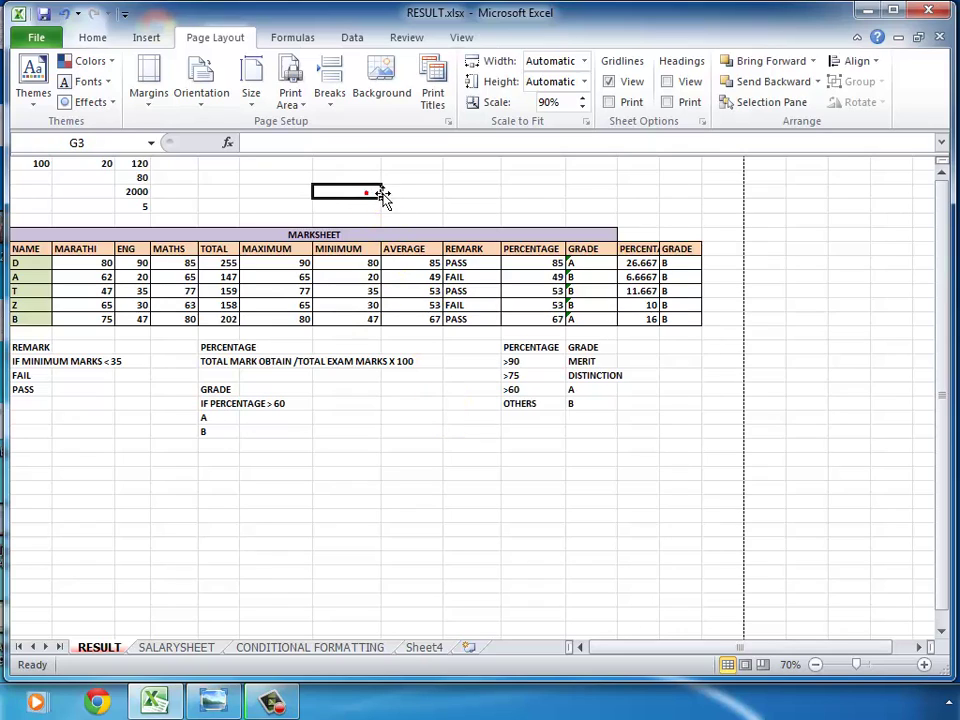
pyautogui.click(510, 192)
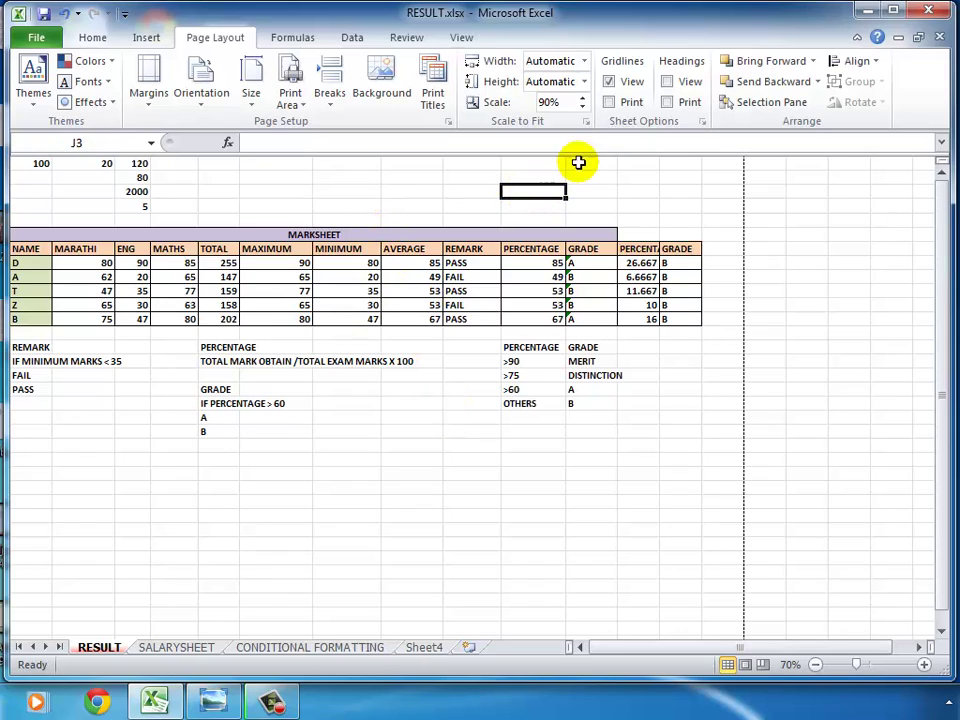
pyautogui.click(667, 83)
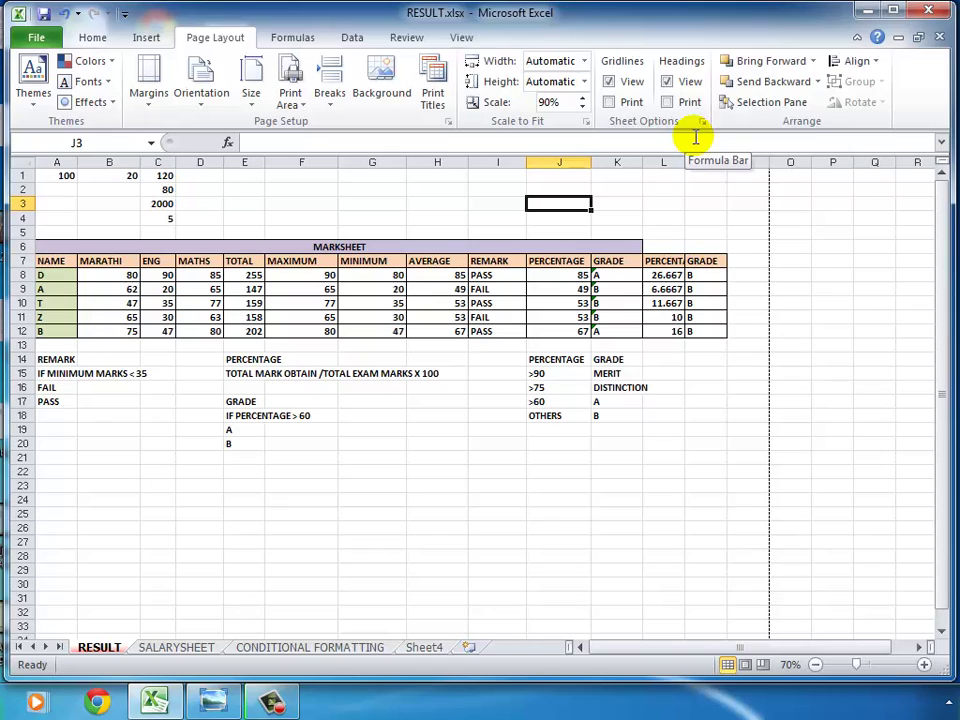
# Check in the print preview whether gridlines and headings are printed, and return to the page layout options
pyautogui.click(36, 38)
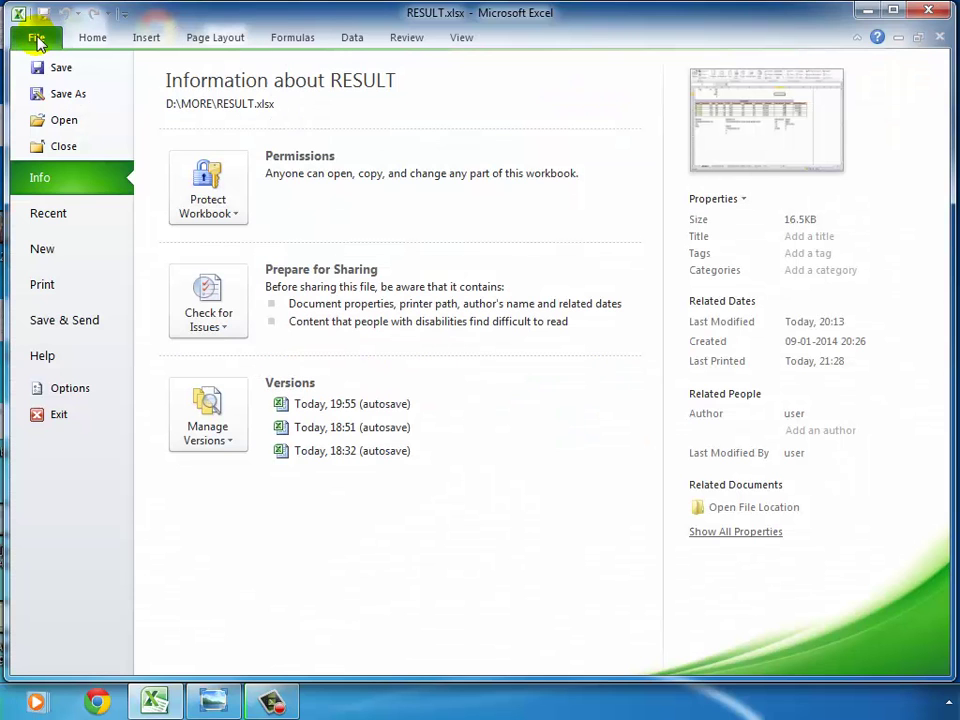
pyautogui.click(44, 287)
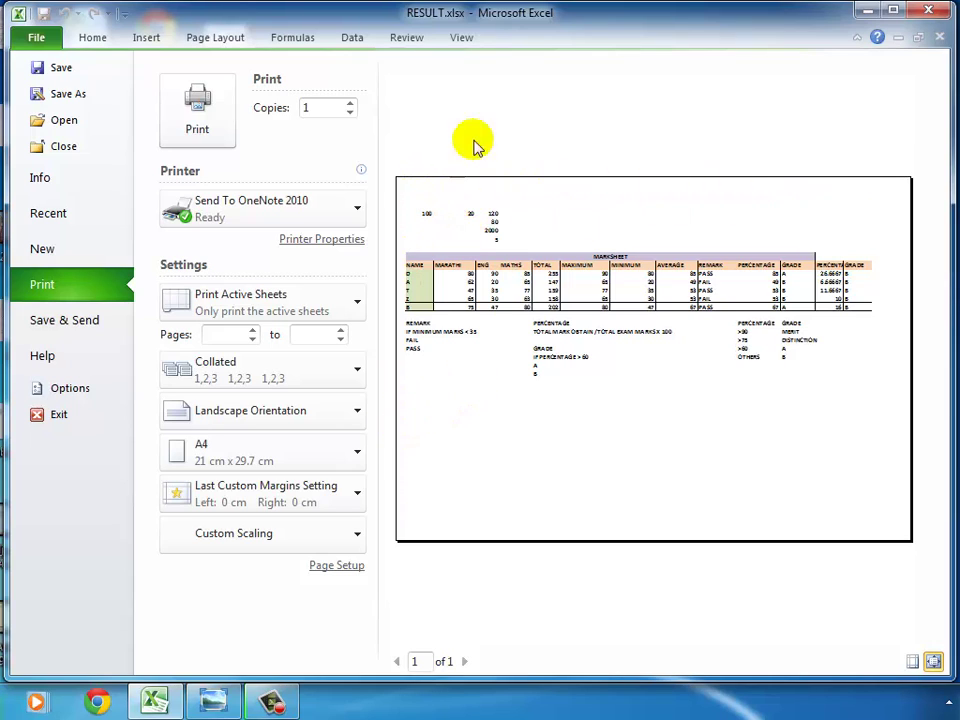
pyautogui.click(214, 38)
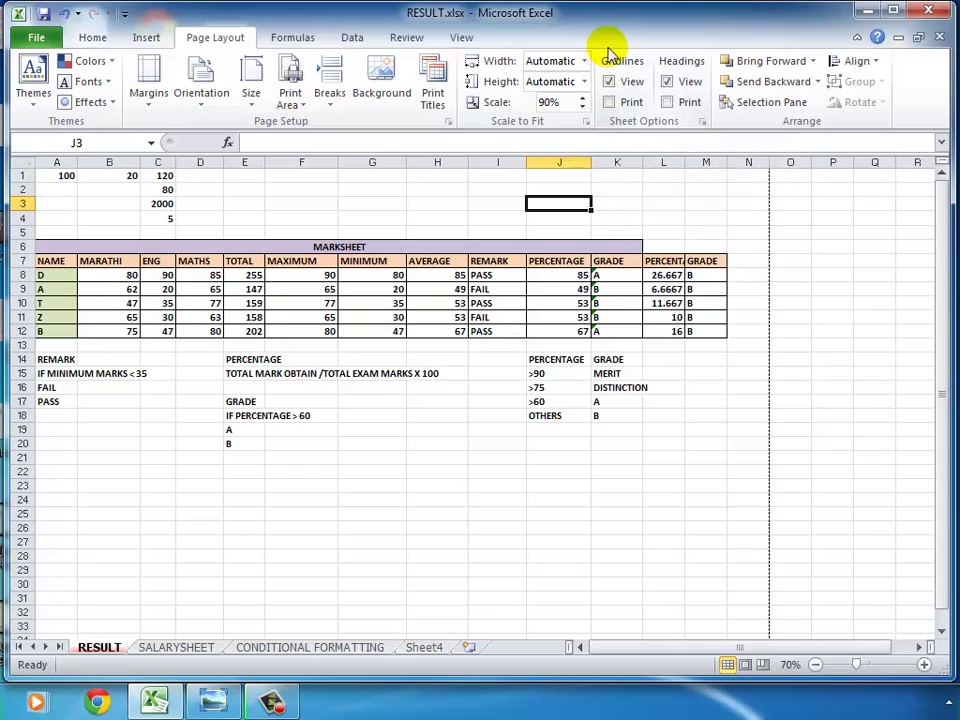
# Turn on printing of both gridlines and headings for the RESULT sheet and check the page in the print preview
pyautogui.click(609, 103)
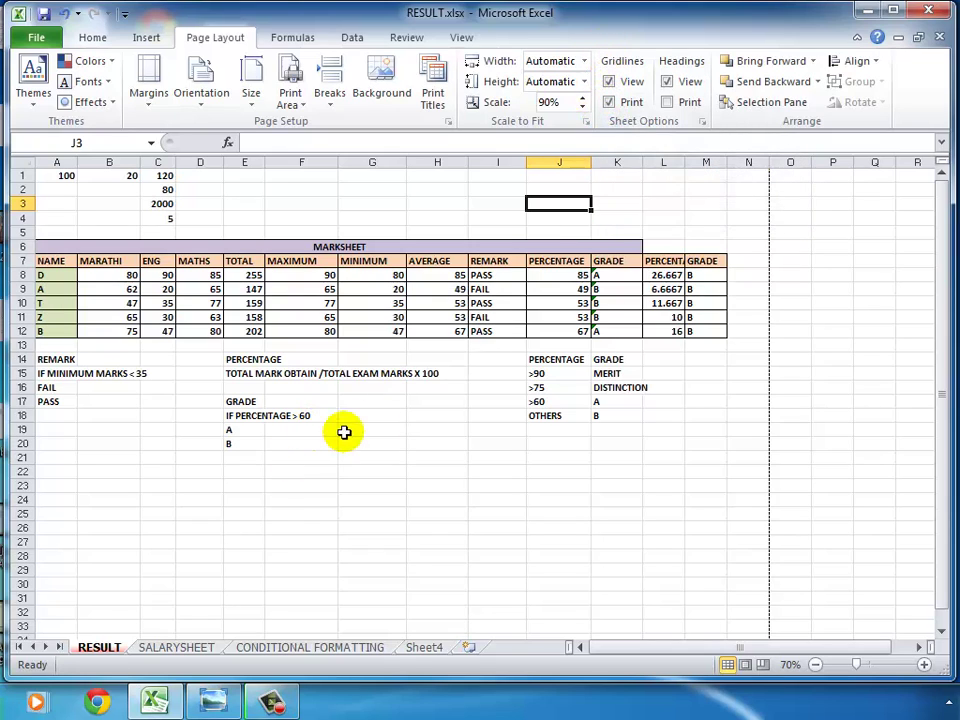
pyautogui.click(667, 102)
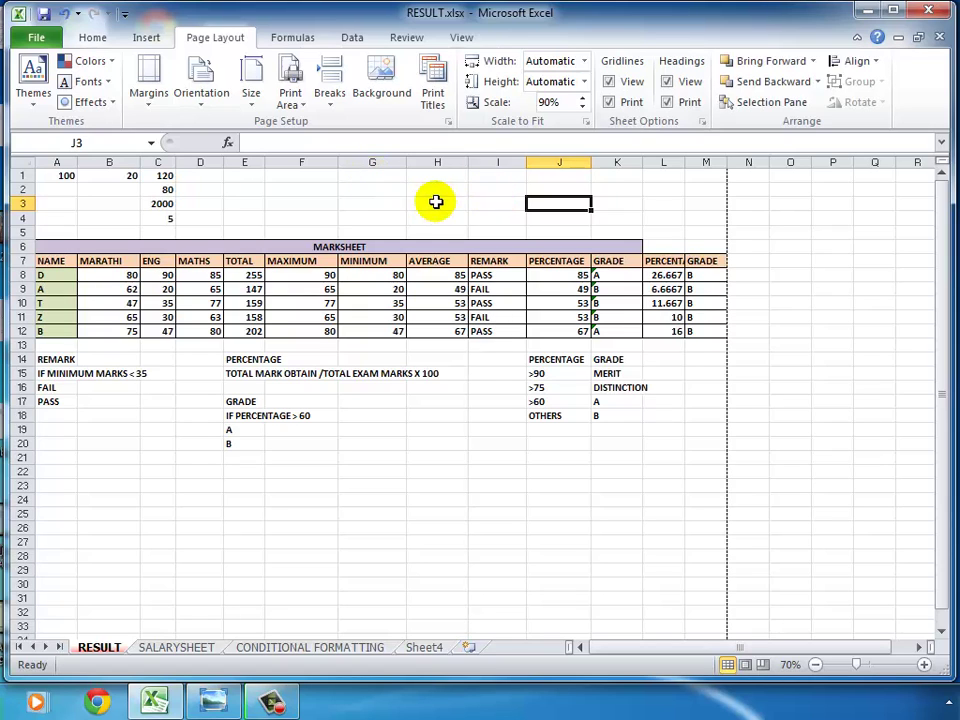
pyautogui.click(36, 40)
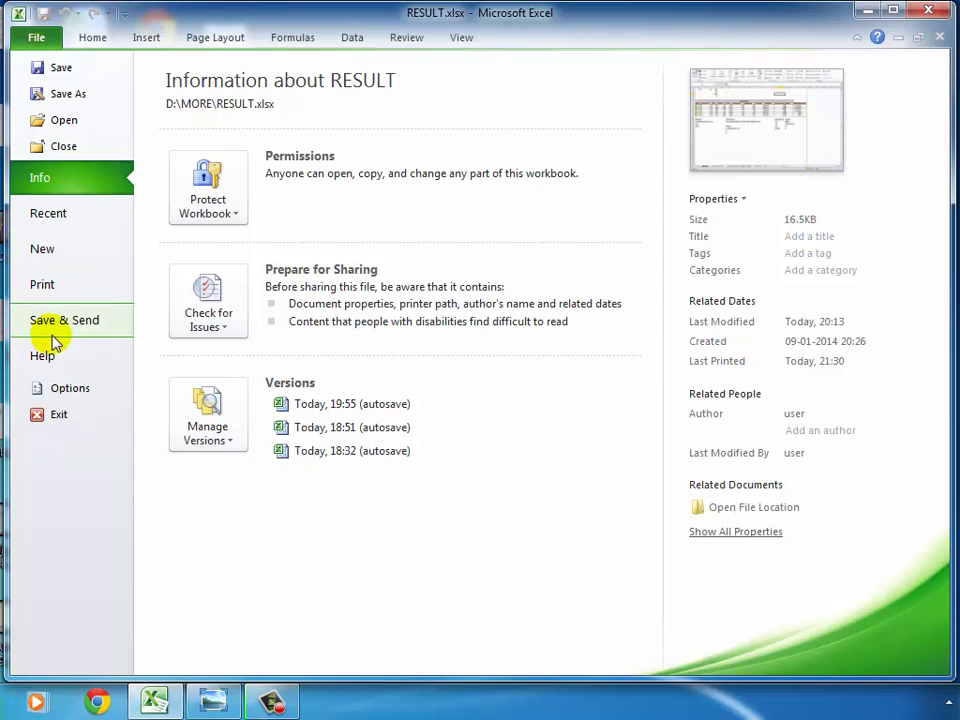
pyautogui.click(56, 287)
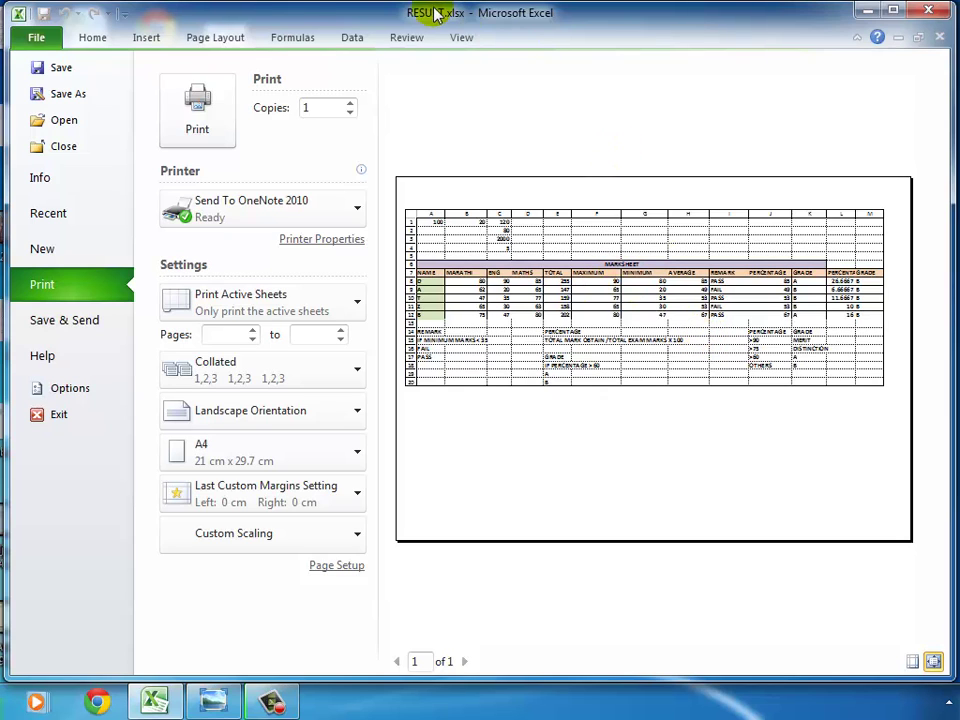
pyautogui.click(215, 40)
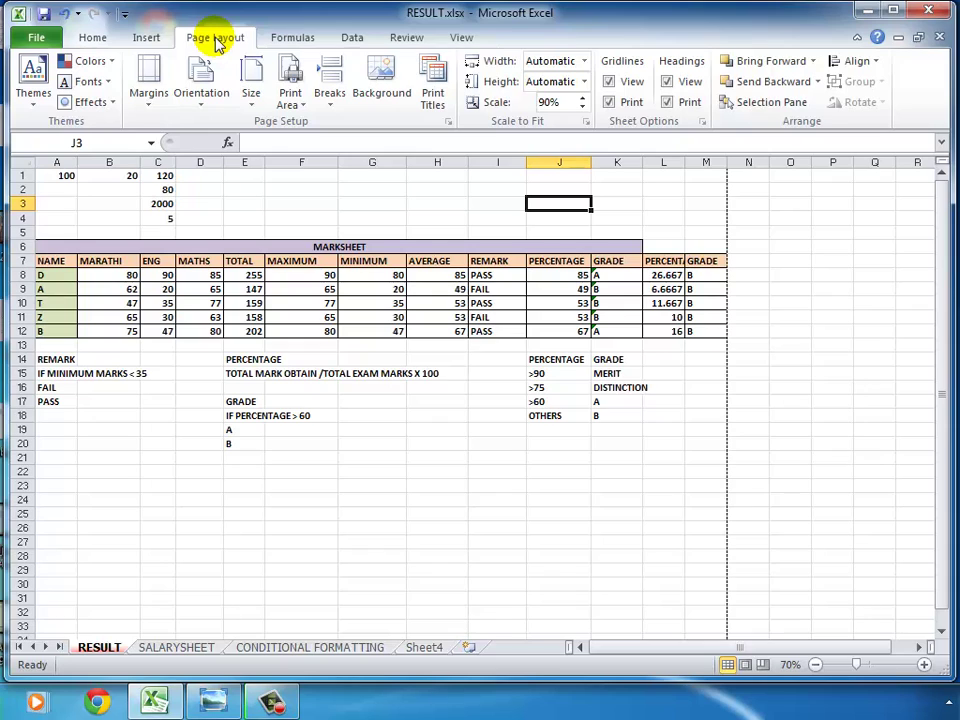
pyautogui.click(325, 304)
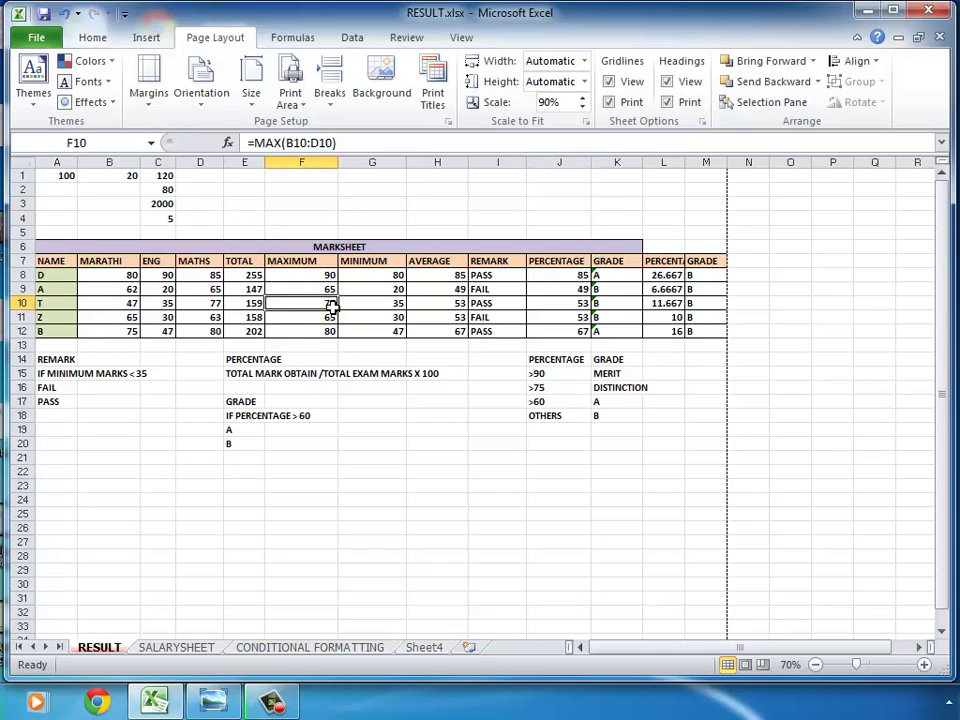
# Examine where the page breaks fall to the side of and below the marksheet in Normal view
pyautogui.click(463, 40)
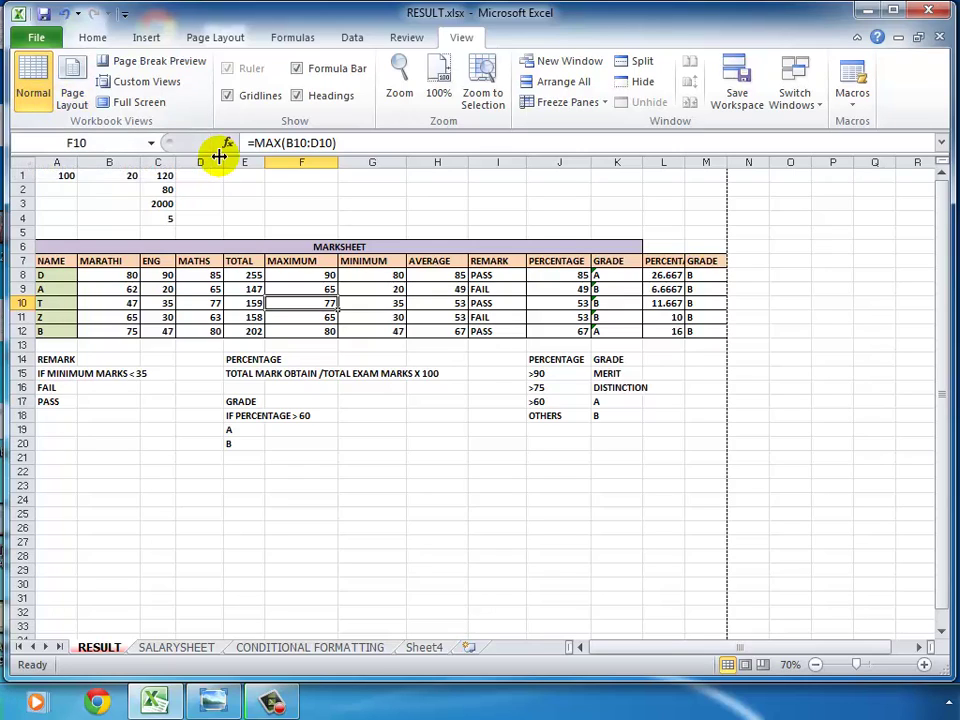
pyautogui.click(279, 320)
pyautogui.scroll(-5, 285, 326)
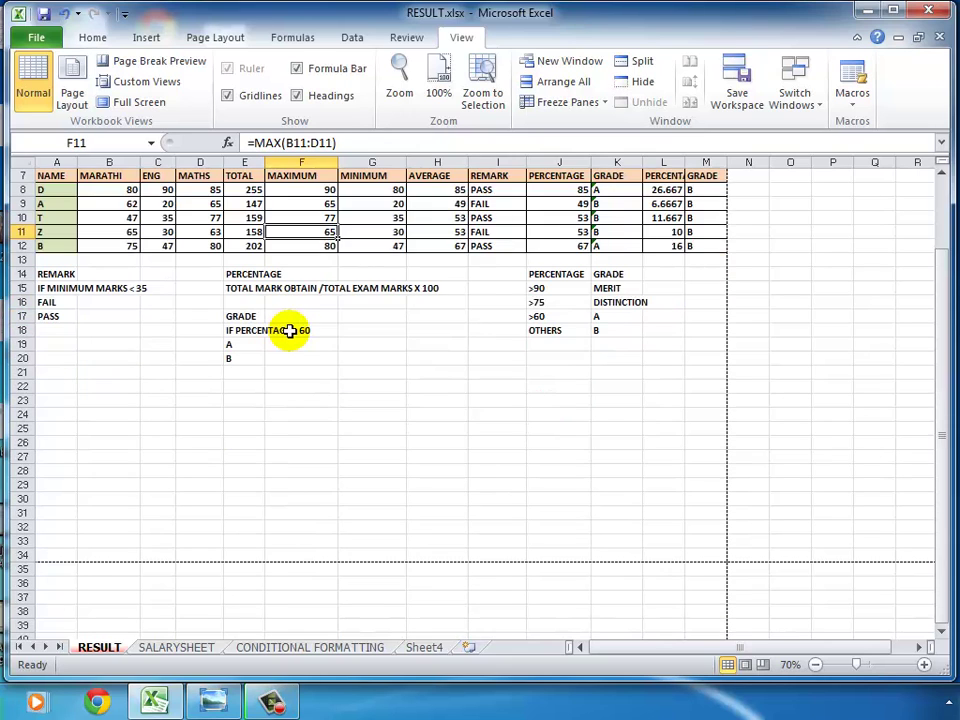
pyautogui.scroll(5, 304, 364)
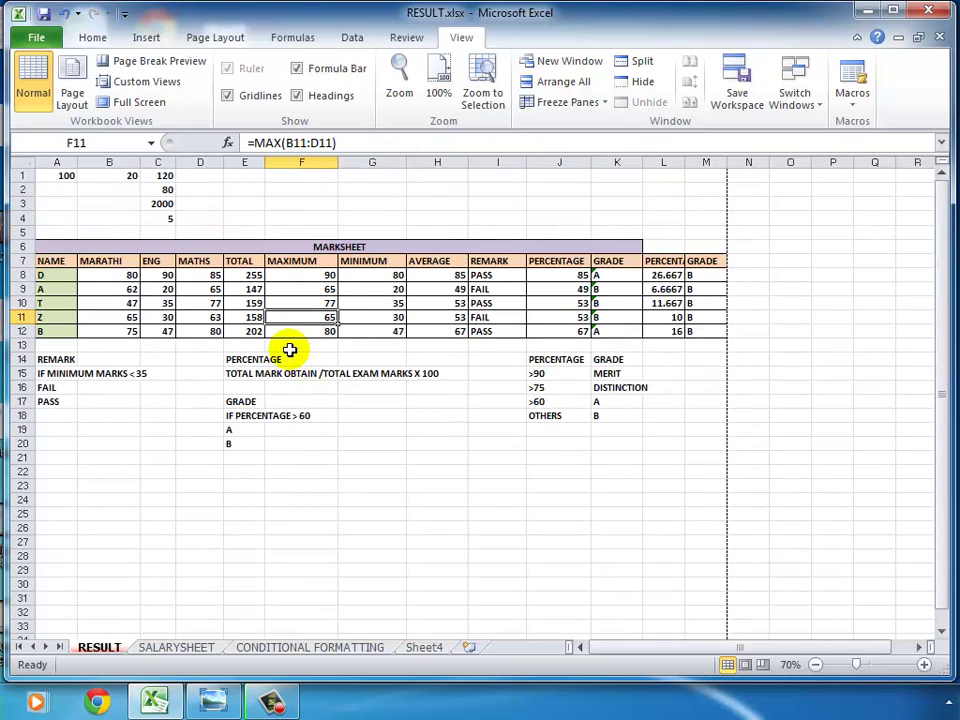
pyautogui.scroll(-5, 289, 349)
pyautogui.moveTo(39, 424); pyautogui.dragTo(46, 448)
pyautogui.click(115, 446)
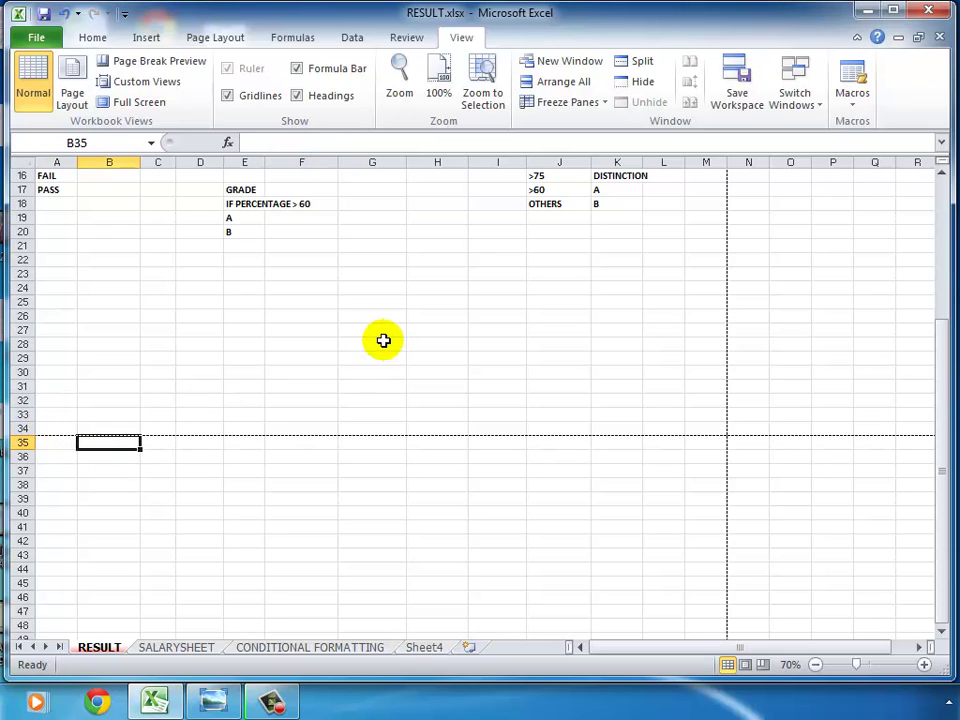
pyautogui.scroll(5, 335, 290)
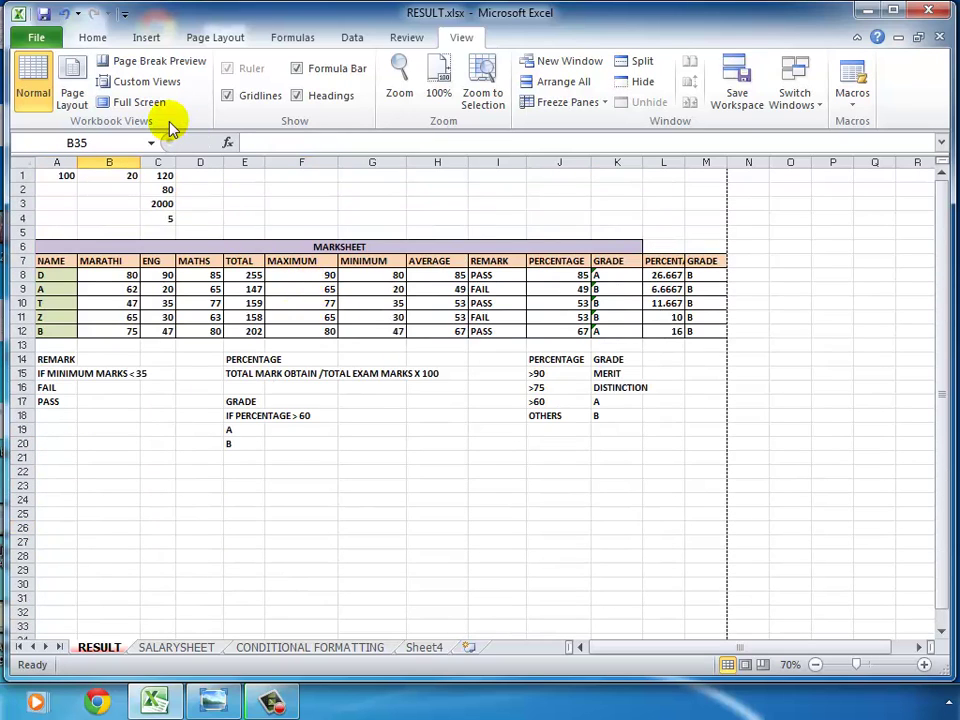
pyautogui.scroll(2, 154, 124)
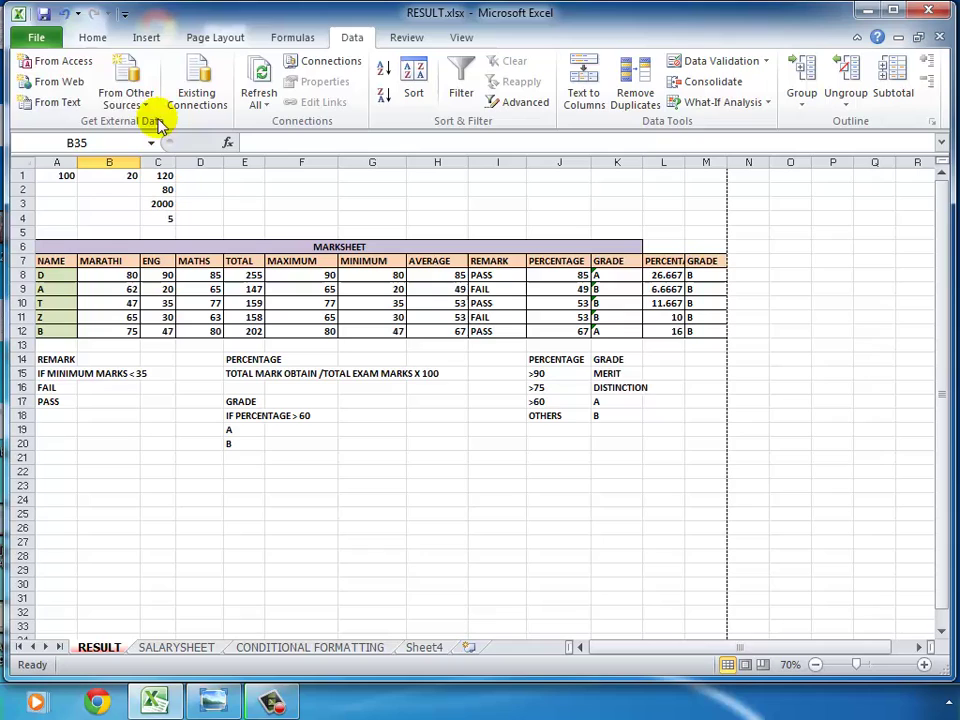
# Switch the RESULT sheet to Page Layout view and select cell A34 in the last row of the first page
pyautogui.click(459, 37)
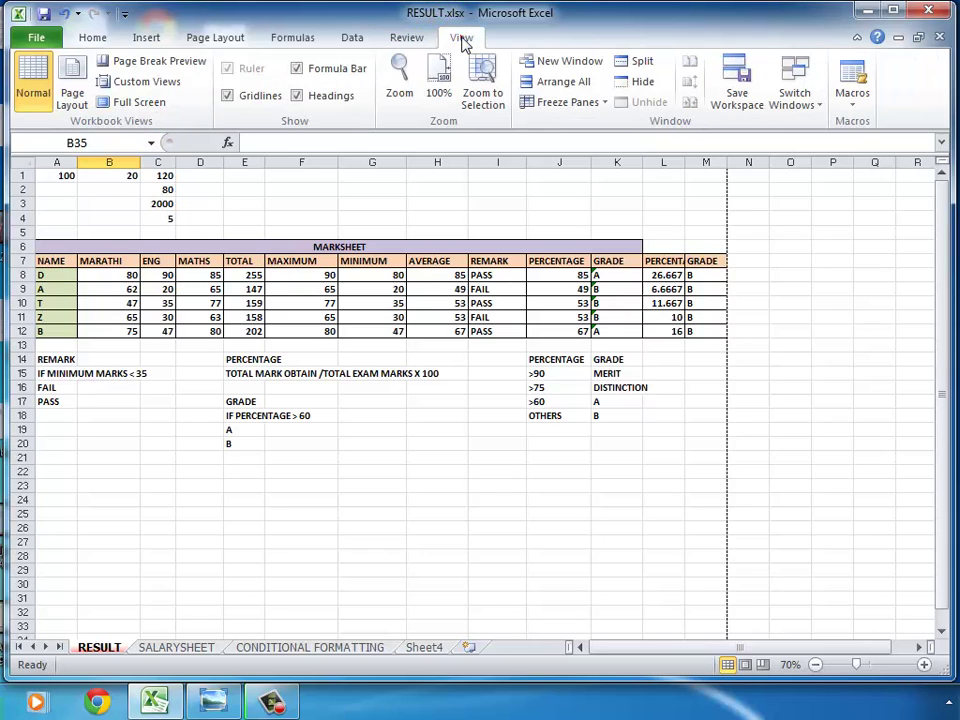
pyautogui.click(72, 76)
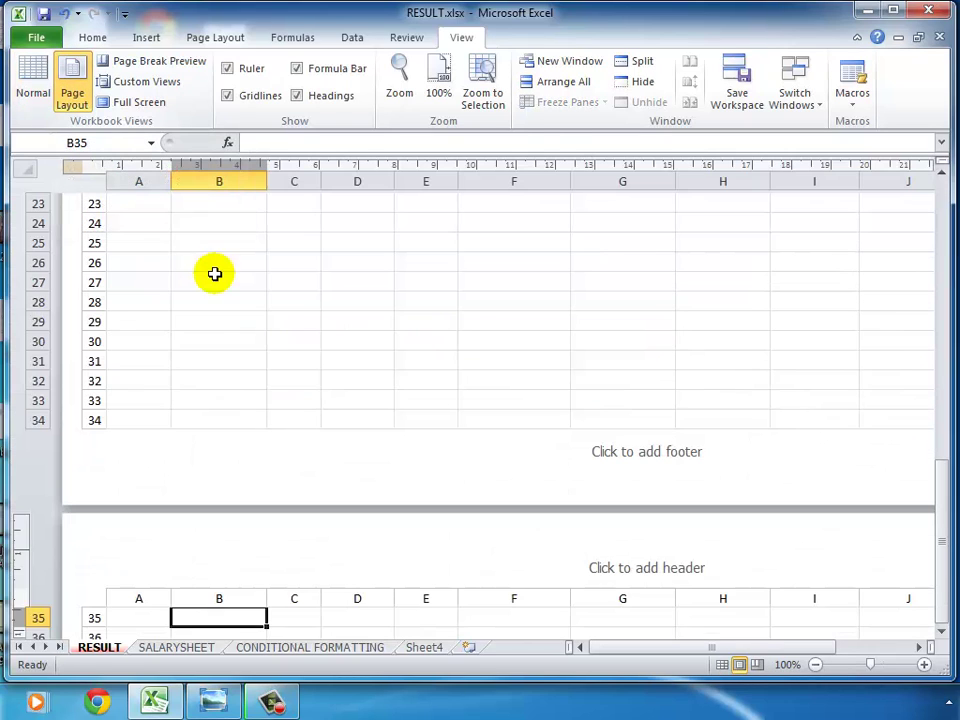
pyautogui.click(214, 274)
pyautogui.click(118, 420)
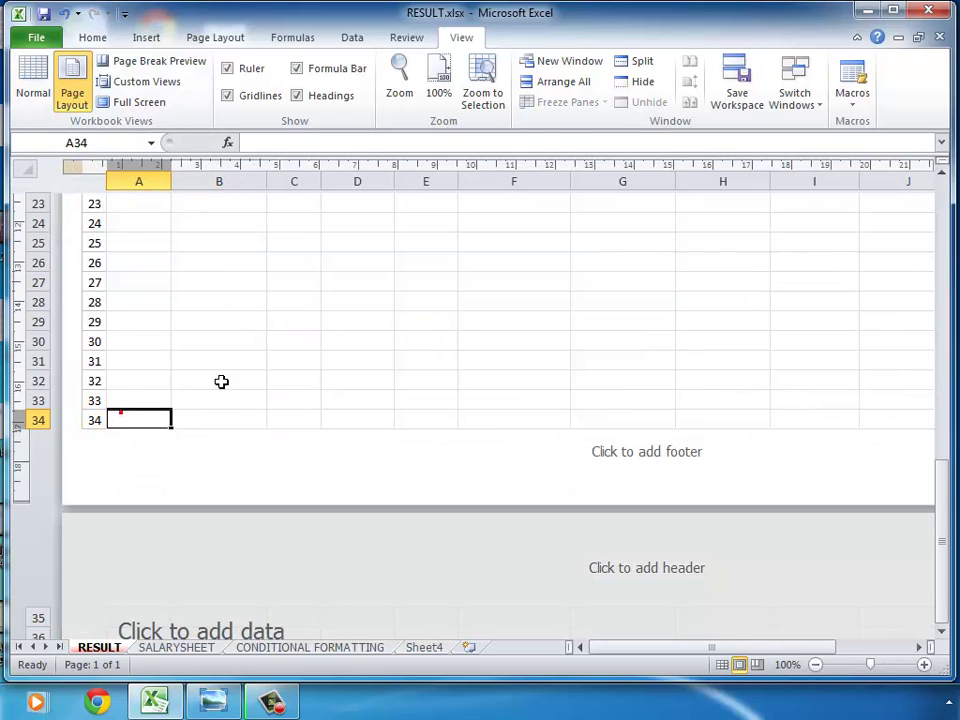
# Activate cell A35 on the second page in Page Layout view, then select cell C19 and return to the top of the sheet
pyautogui.scroll(-5, 250, 330)
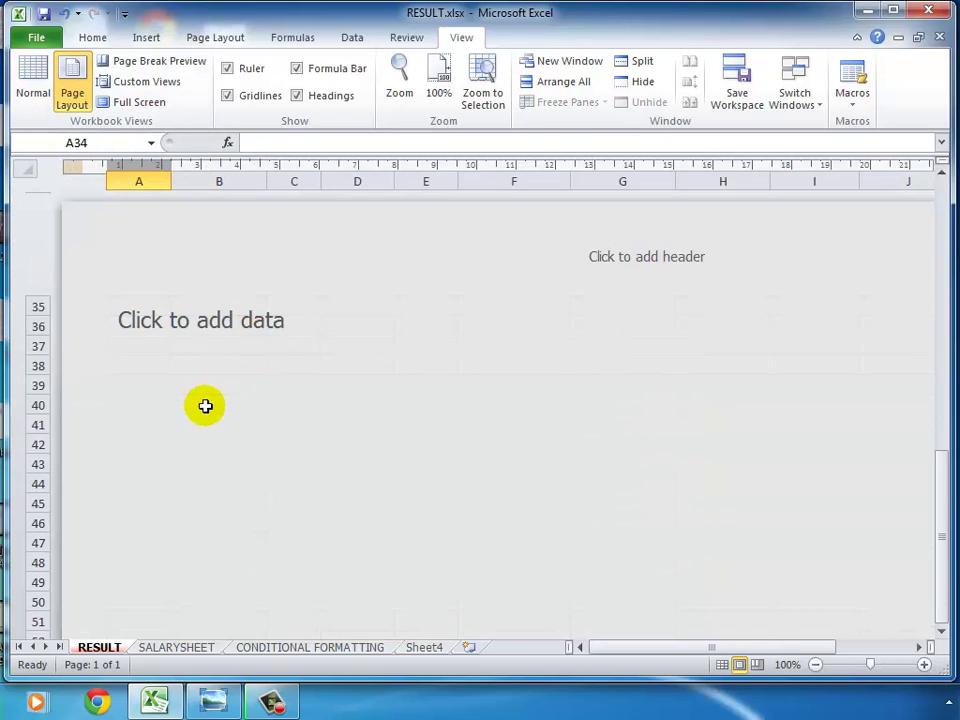
pyautogui.click(122, 313)
pyautogui.scroll(10, 201, 336)
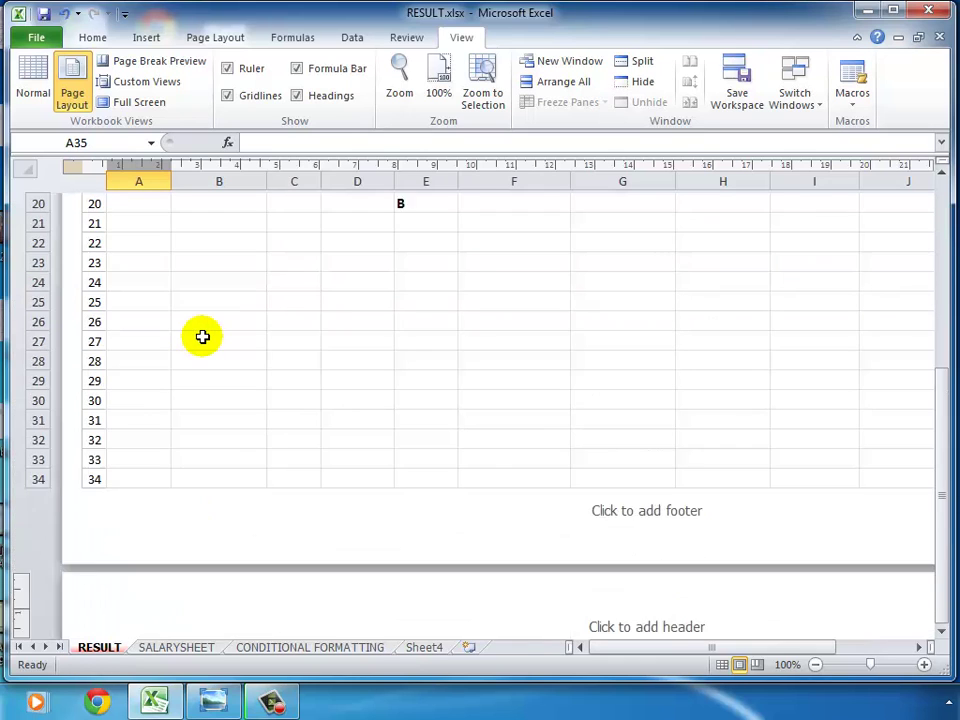
pyautogui.click(266, 366)
pyautogui.scroll(3, 262, 320)
pyautogui.scroll(3, 257, 277)
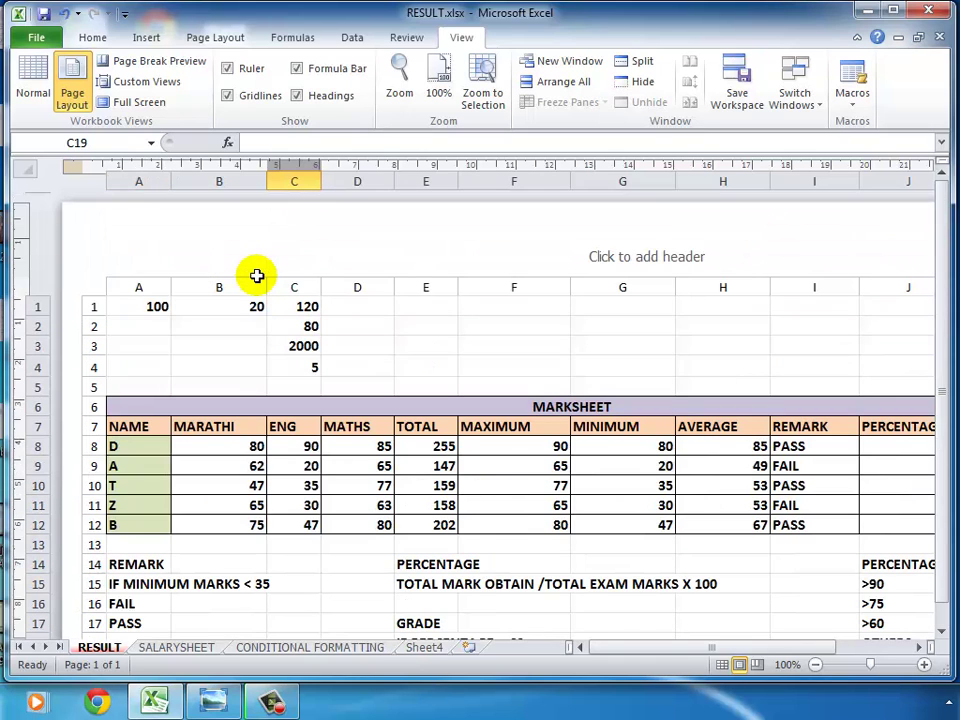
# Open the centre, left and right header sections of the first page in turn, then leave the header by selecting cell D8
pyautogui.click(616, 259)
pyautogui.click(317, 253)
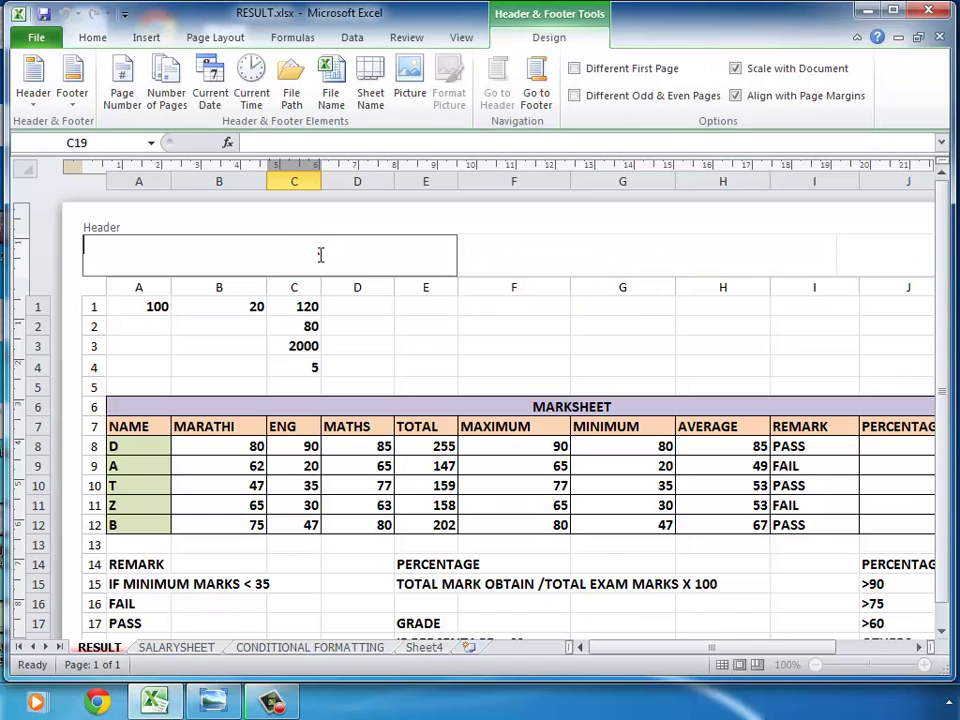
pyautogui.click(854, 251)
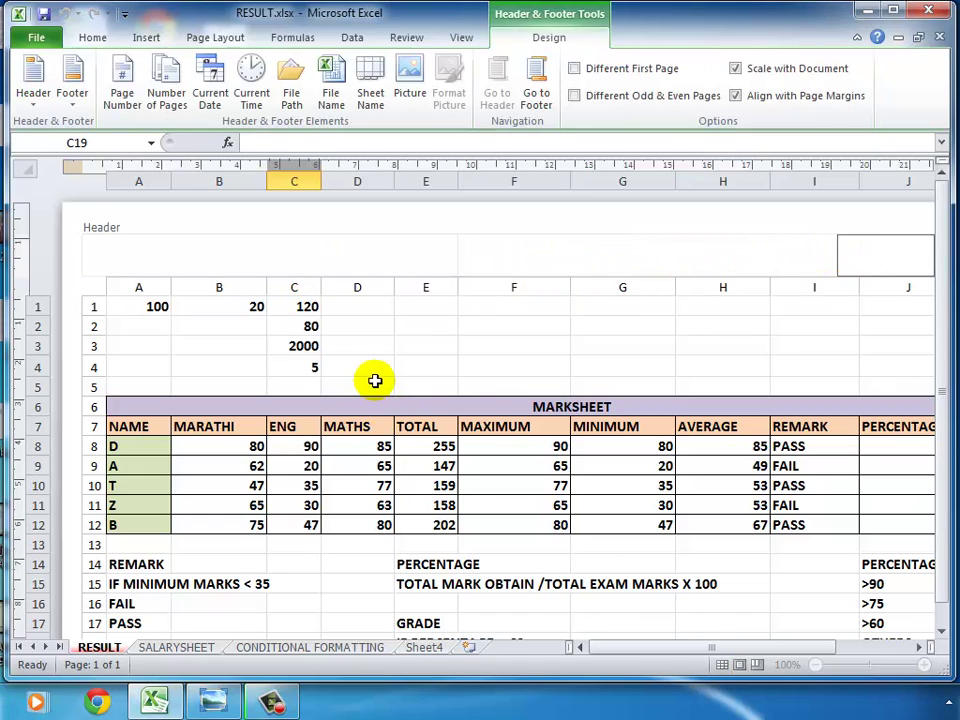
pyautogui.click(386, 444)
# Open the centre, left and right footer sections of the first page in turn, then leave the footer by selecting cell F33
pyautogui.scroll(-7, 392, 422)
pyautogui.scroll(-2, 392, 402)
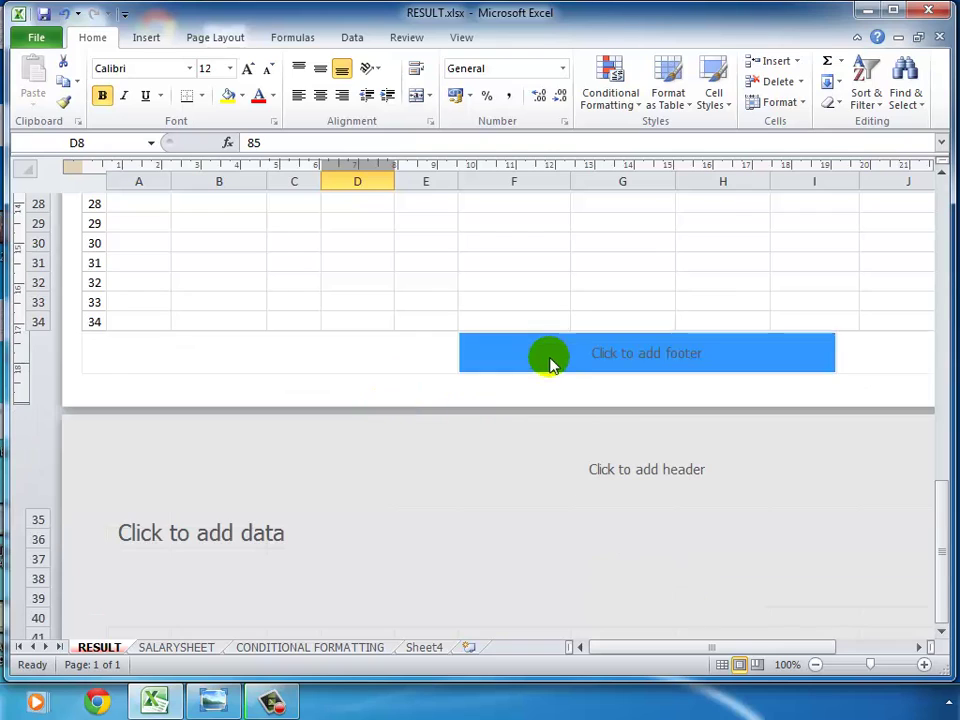
pyautogui.click(556, 357)
pyautogui.click(330, 351)
pyautogui.click(851, 357)
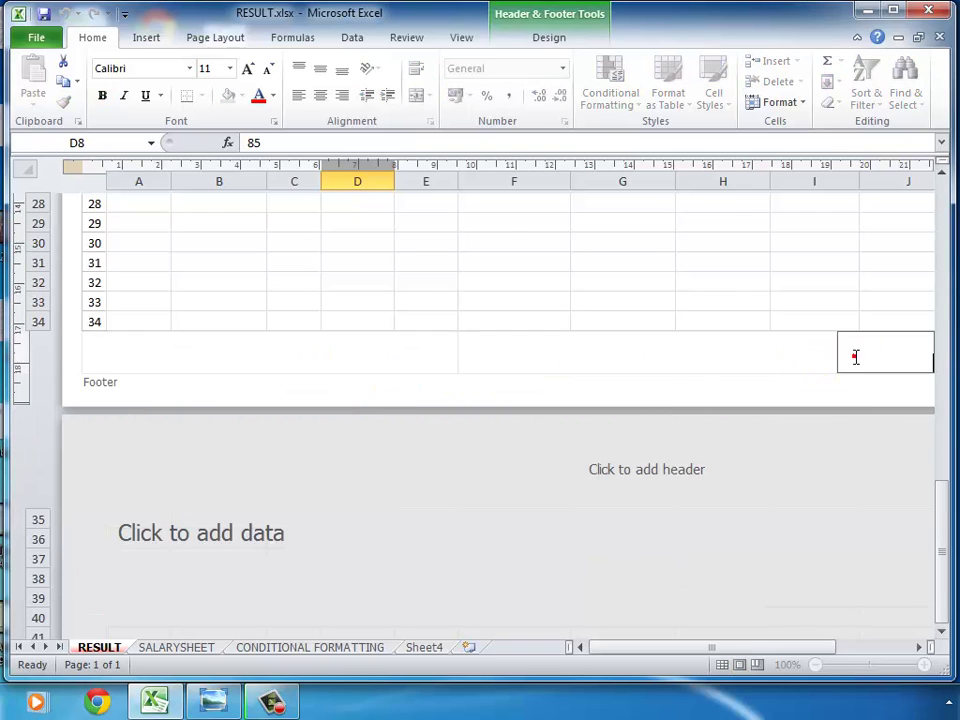
pyautogui.click(560, 294)
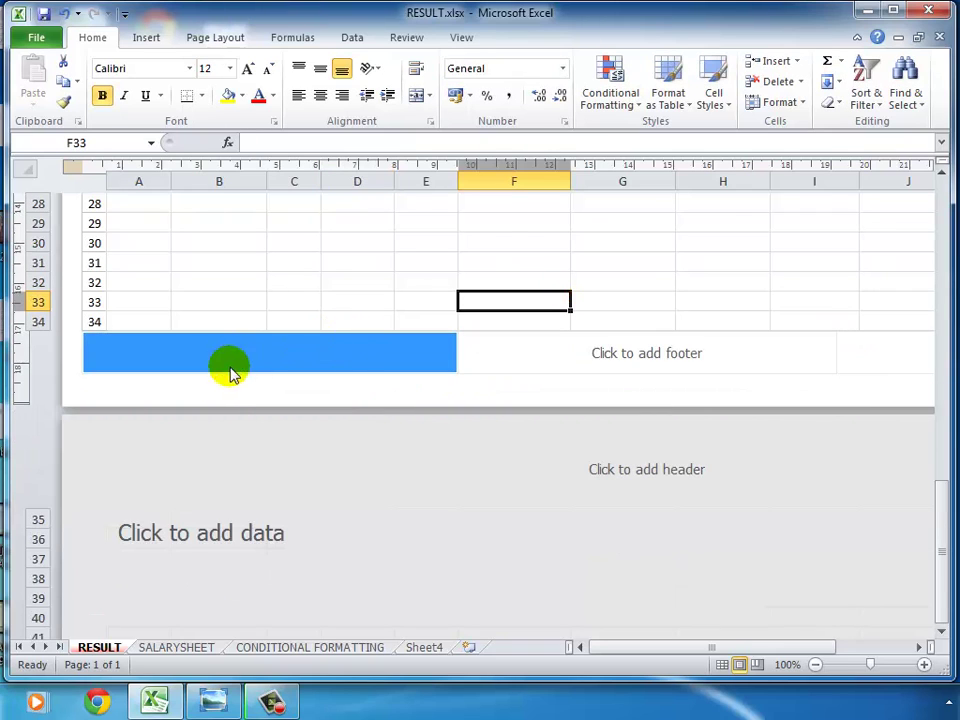
# Select cell B32 and switch the RESULT sheet back to Normal view
pyautogui.click(240, 278)
pyautogui.scroll(6, 306, 313)
pyautogui.scroll(5, 307, 311)
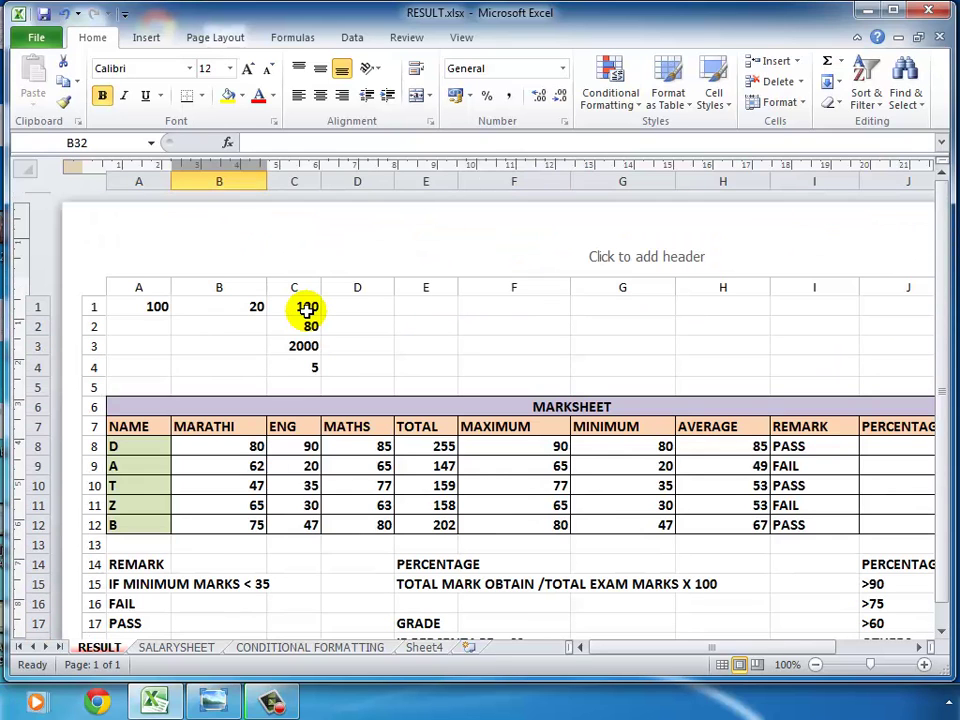
pyautogui.click(466, 38)
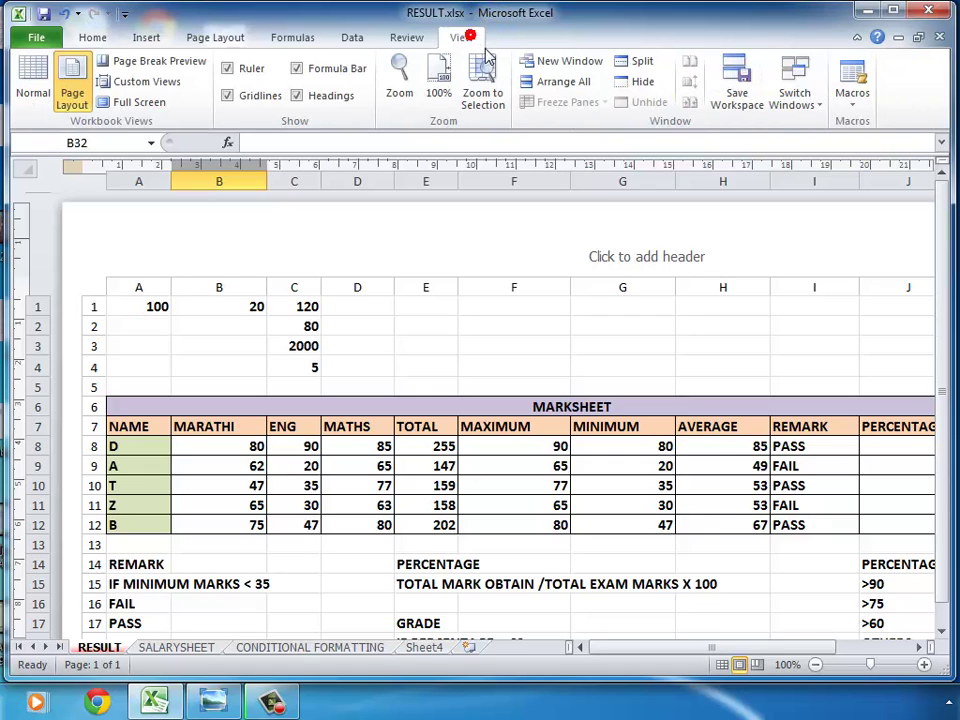
pyautogui.click(37, 70)
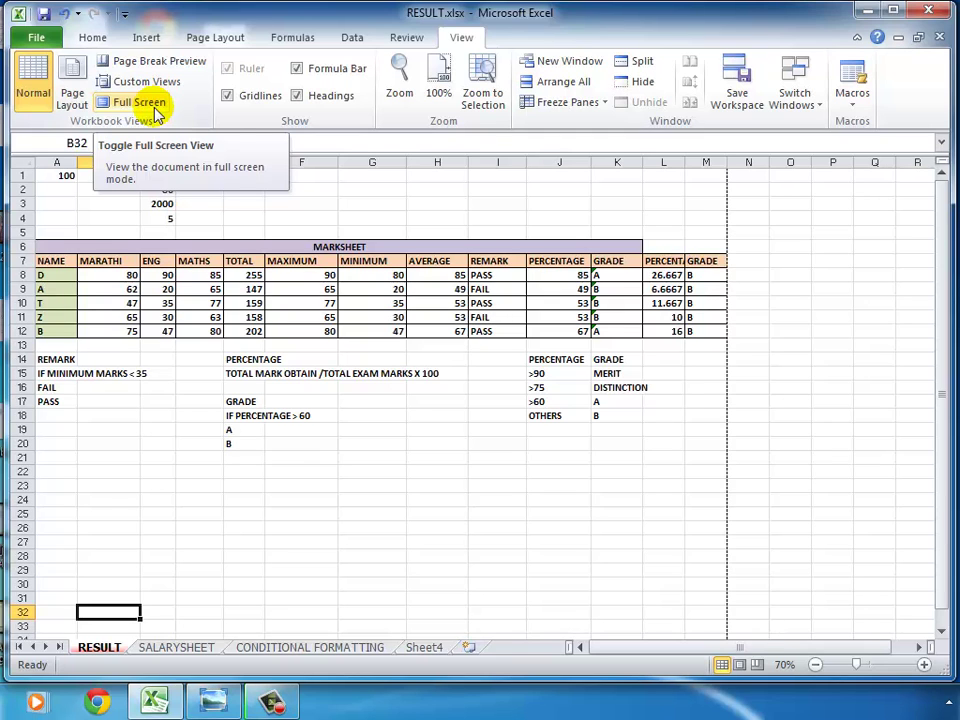
# Look at the keyboard picture Q.jpg in Windows Photo Viewer and minimise it to return to Excel
pyautogui.click(208, 699)
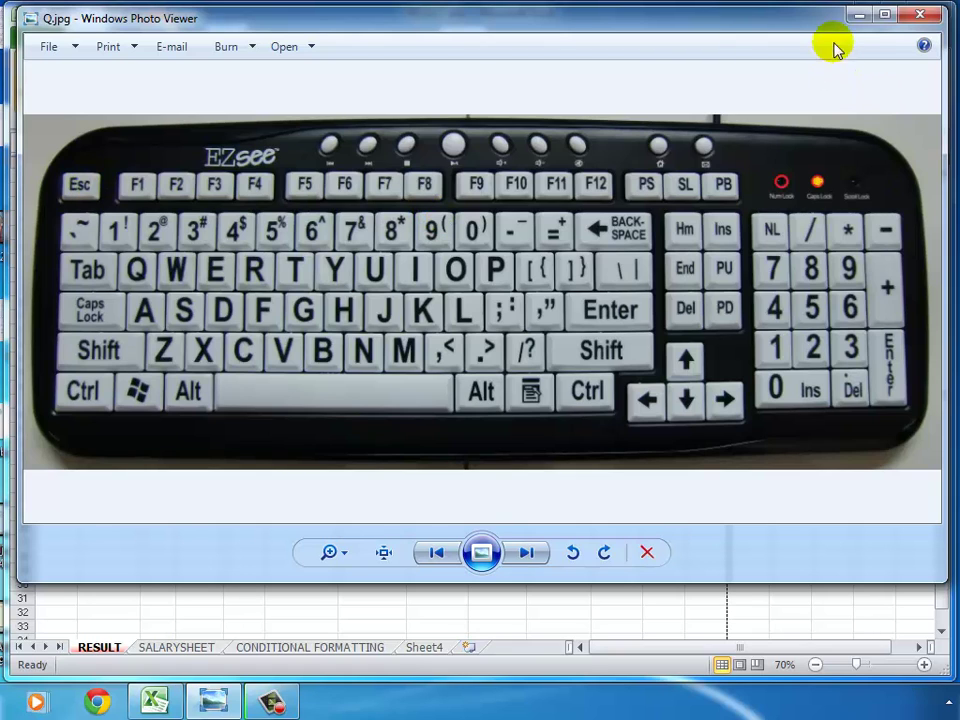
pyautogui.click(857, 15)
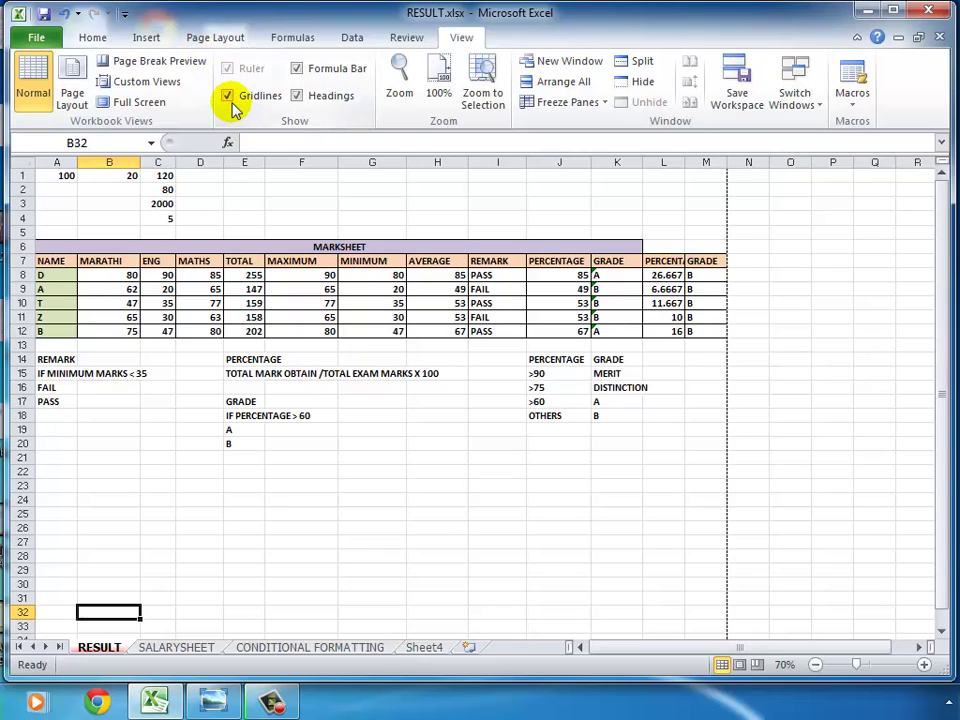
# Select cell F25, hide and show the worksheet gridlines, and do the same with the row and column headings
pyautogui.click(323, 514)
pyautogui.click(228, 97)
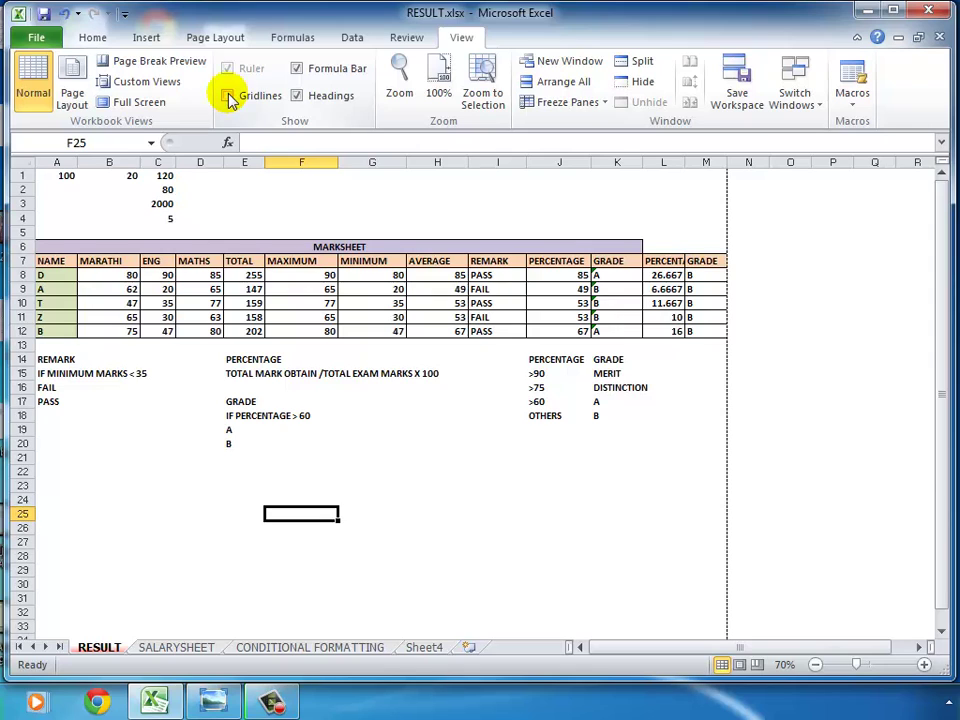
pyautogui.click(228, 96)
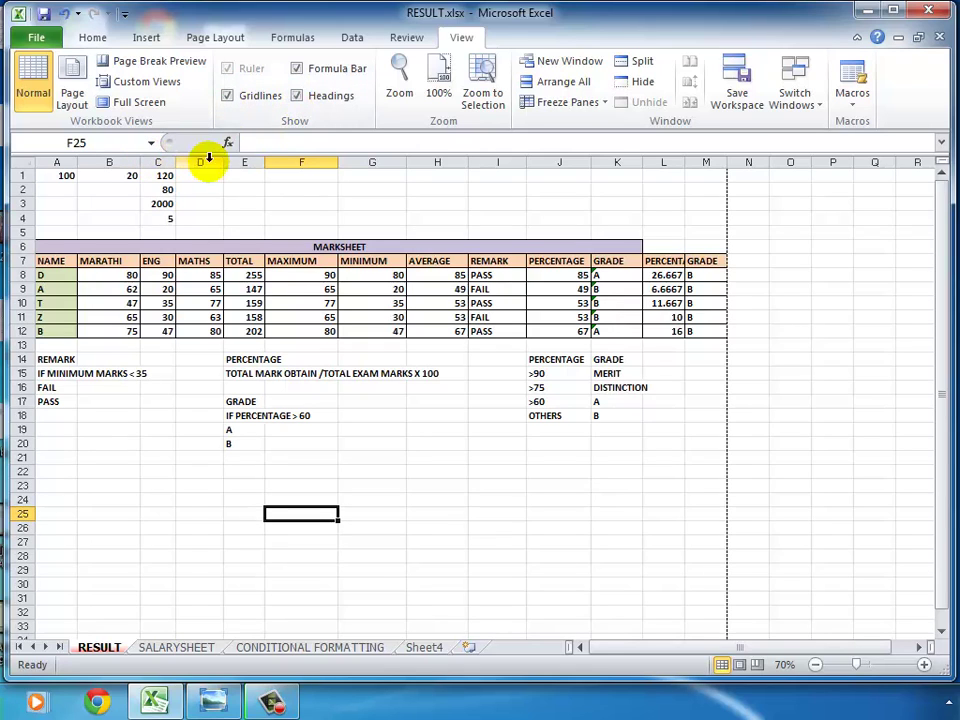
pyautogui.click(299, 94)
pyautogui.click(298, 95)
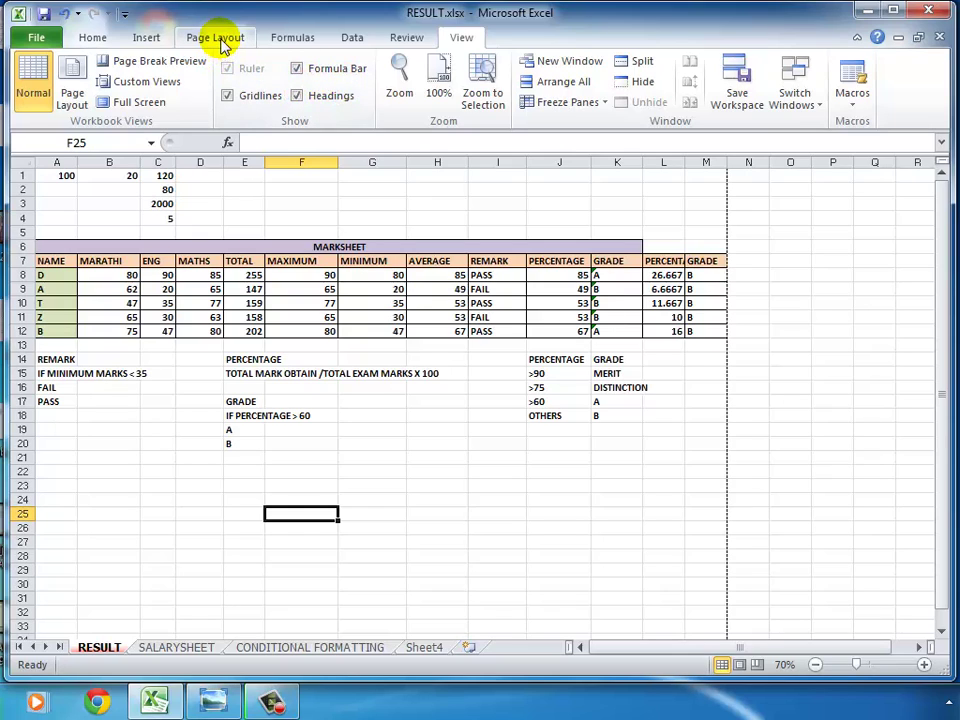
# Select the TOTAL cell E8 in the marksheet to view its formula in the formula bar
pyautogui.click(312, 388)
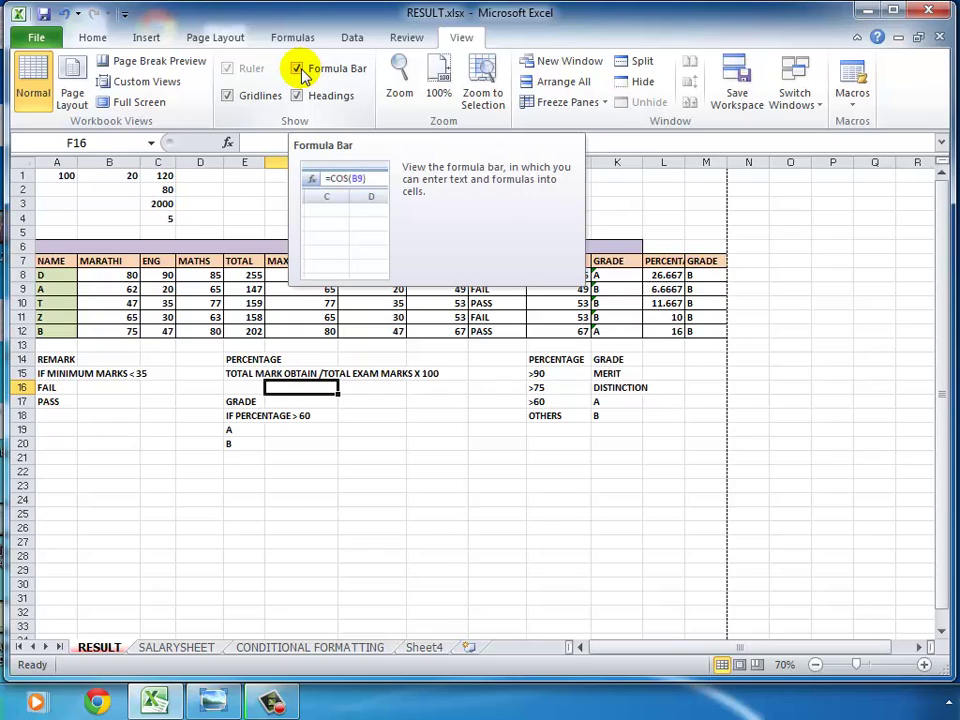
pyautogui.click(306, 418)
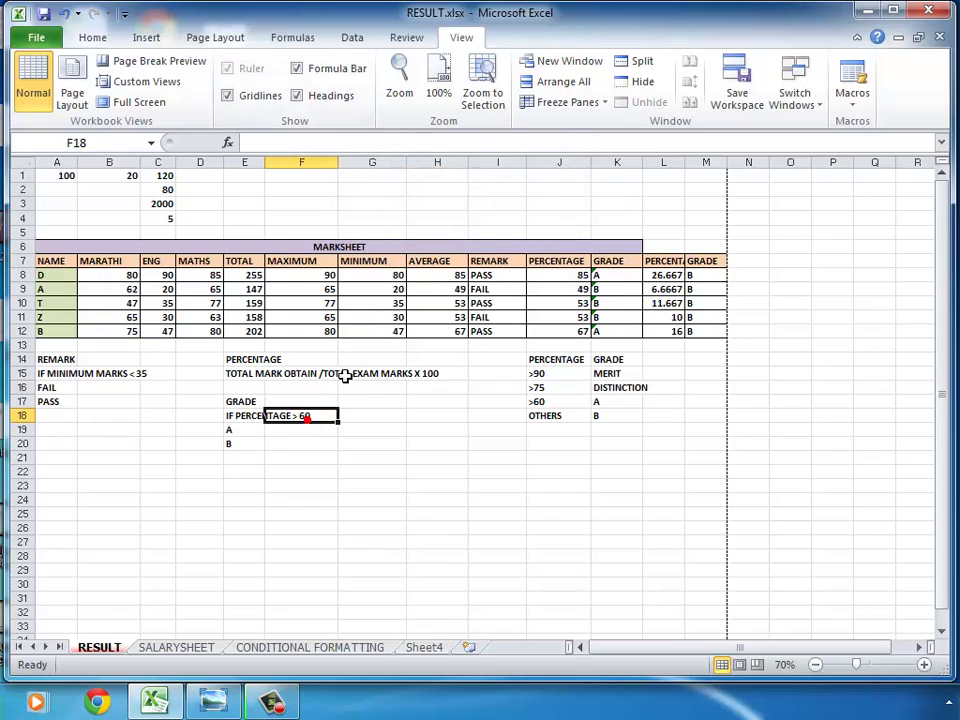
pyautogui.click(255, 276)
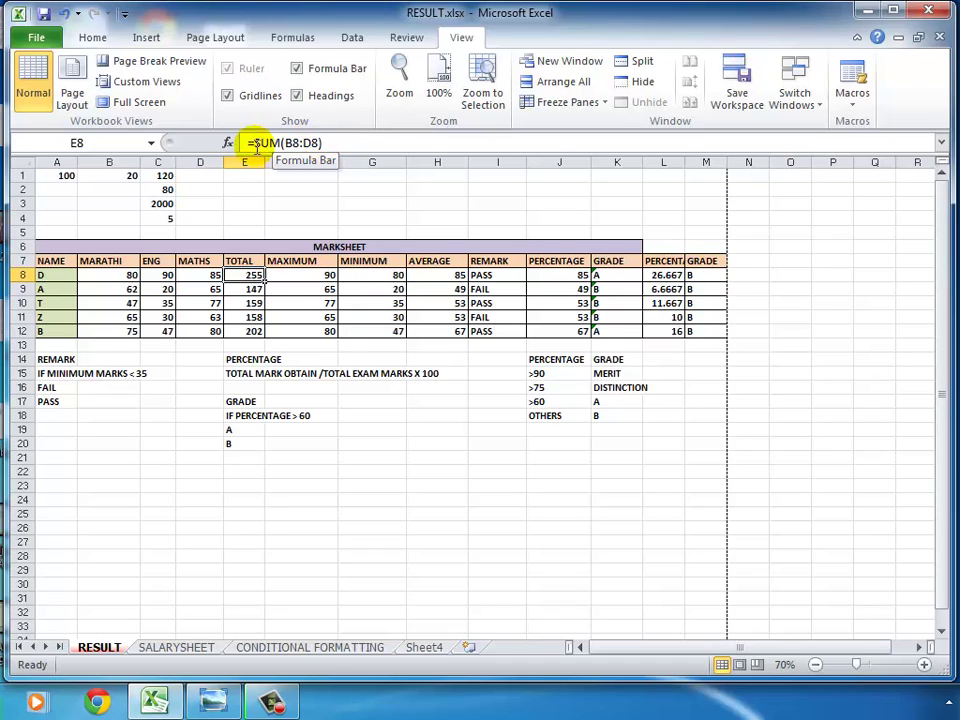
# Hide the formula bar, select cells F8 and E8 without it, and show the formula bar again
pyautogui.click(300, 72)
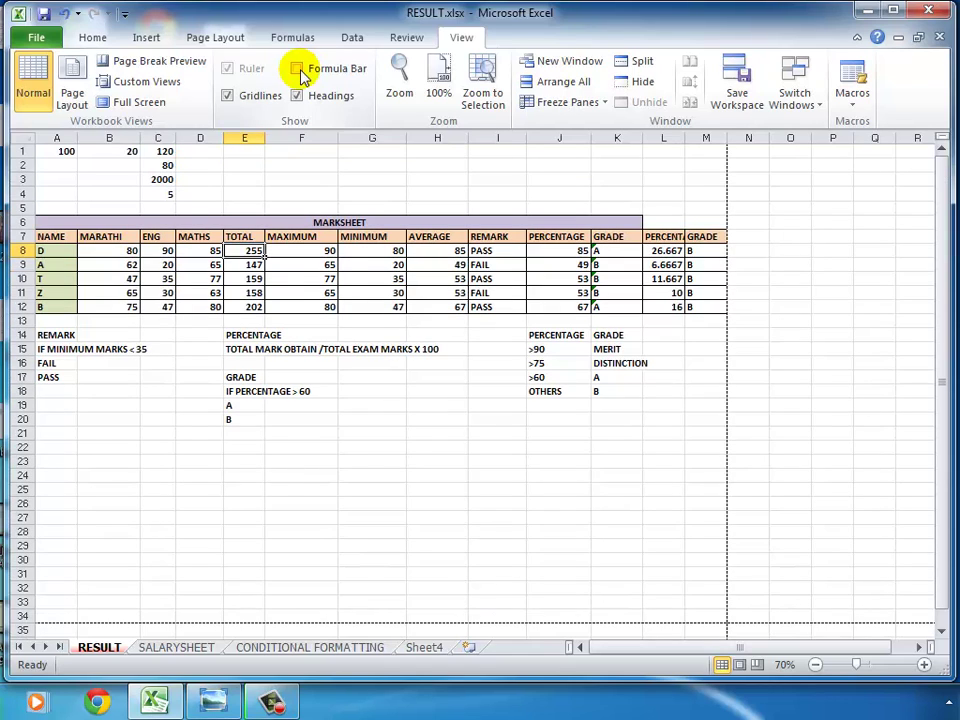
pyautogui.click(288, 251)
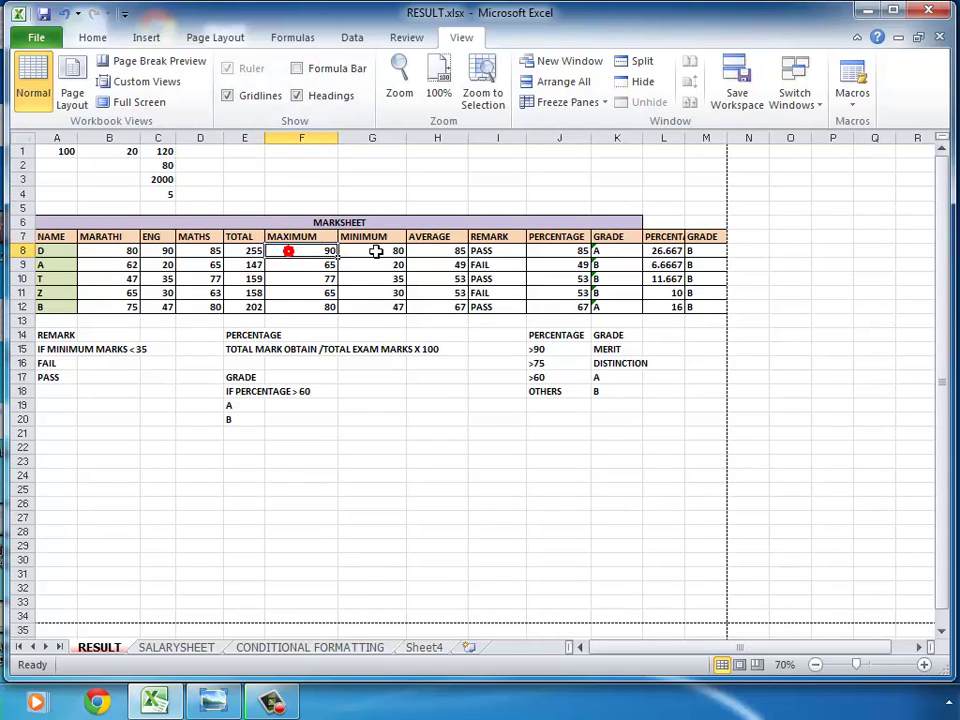
pyautogui.click(245, 251)
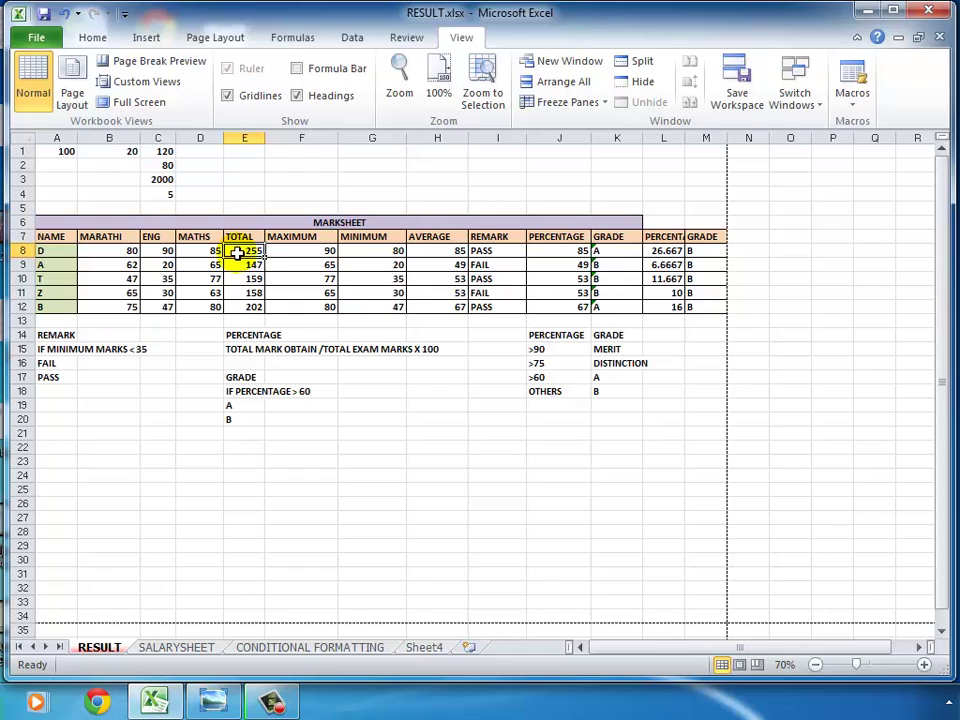
pyautogui.click(297, 69)
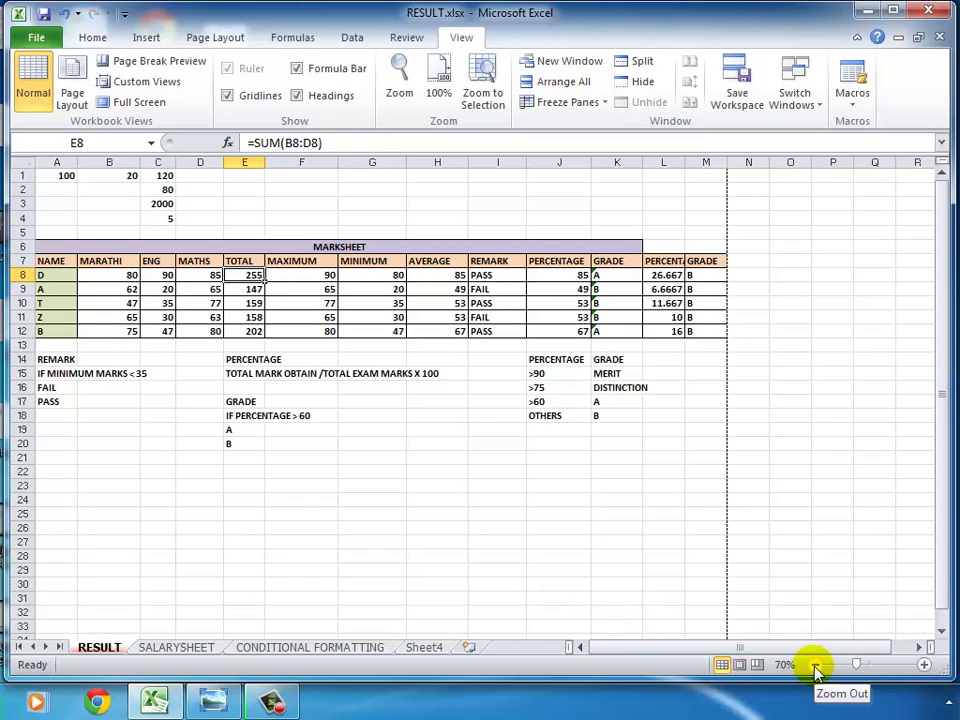
# Zoom the RESULT sheet to 100% and then magnify it to 200%
pyautogui.click(437, 80)
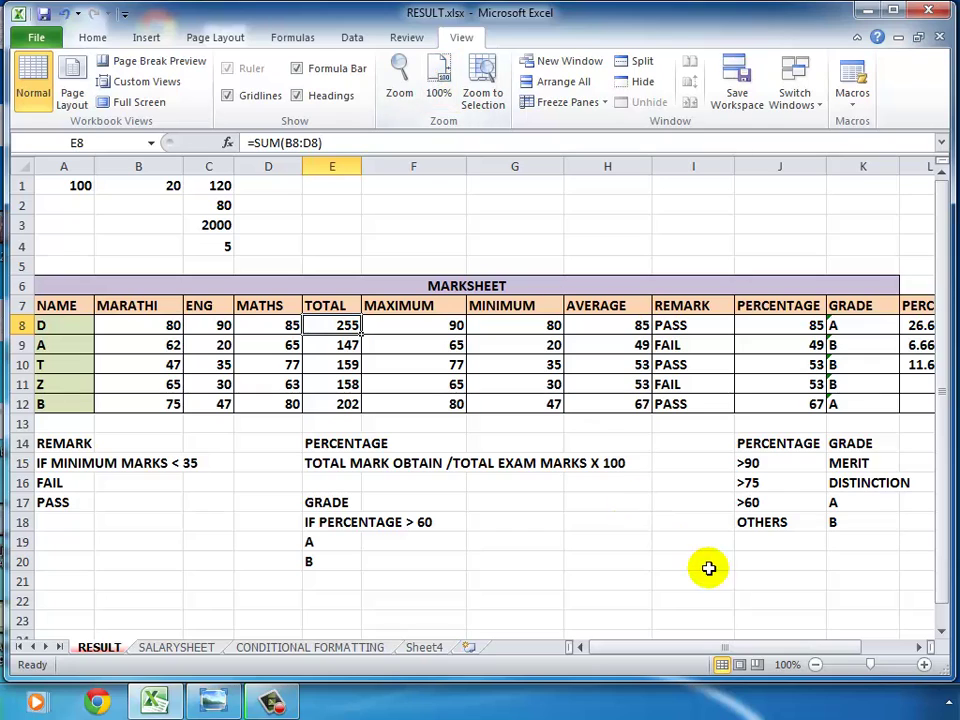
pyautogui.click(400, 80)
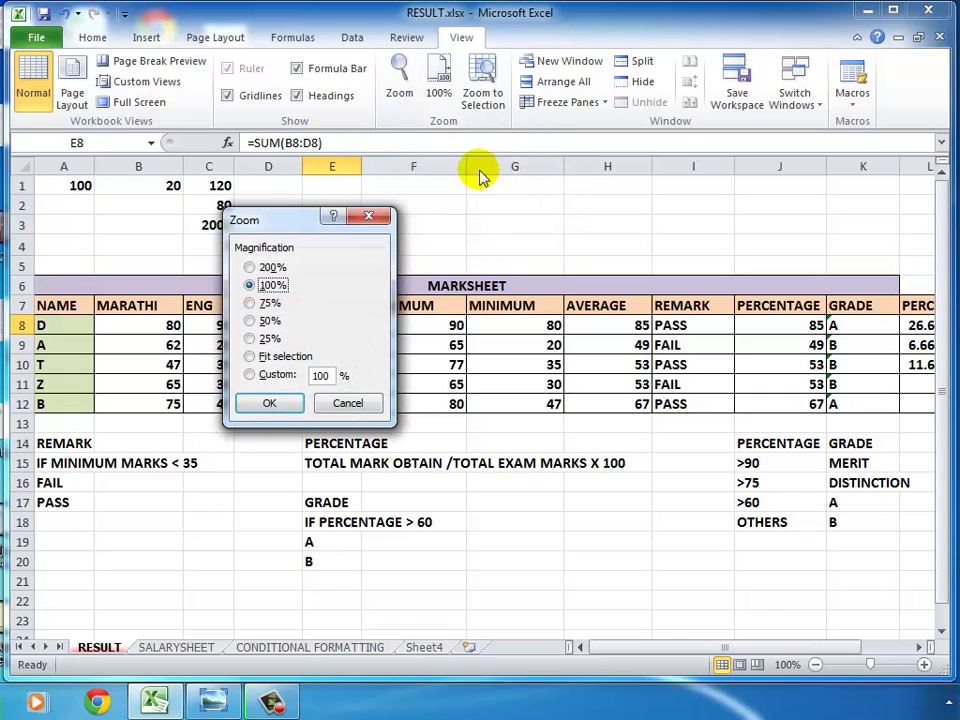
pyautogui.click(249, 267)
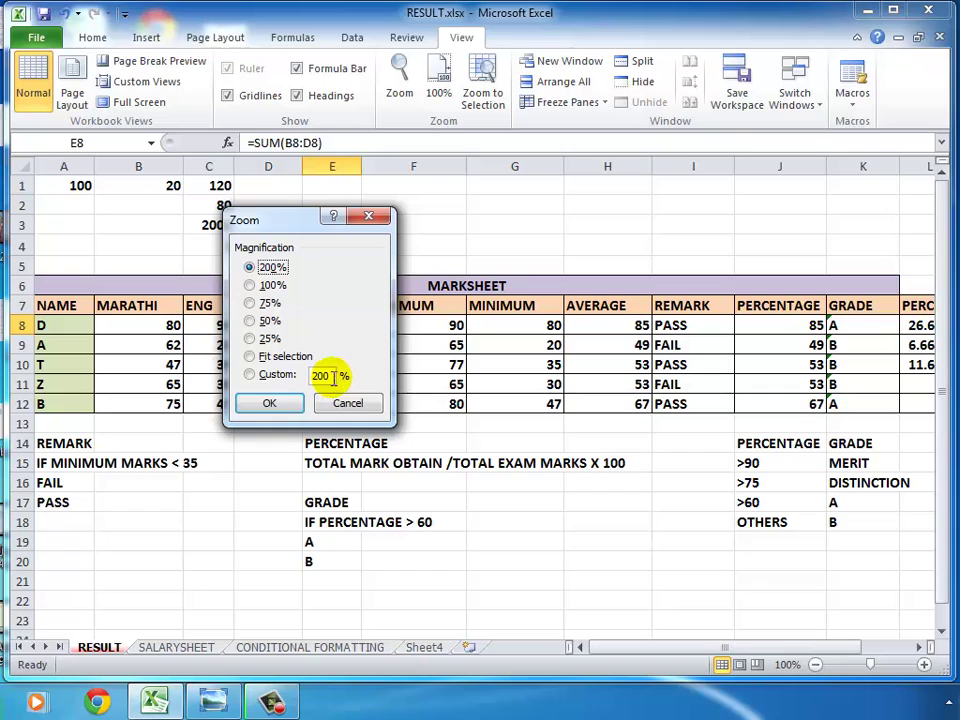
pyautogui.click(268, 402)
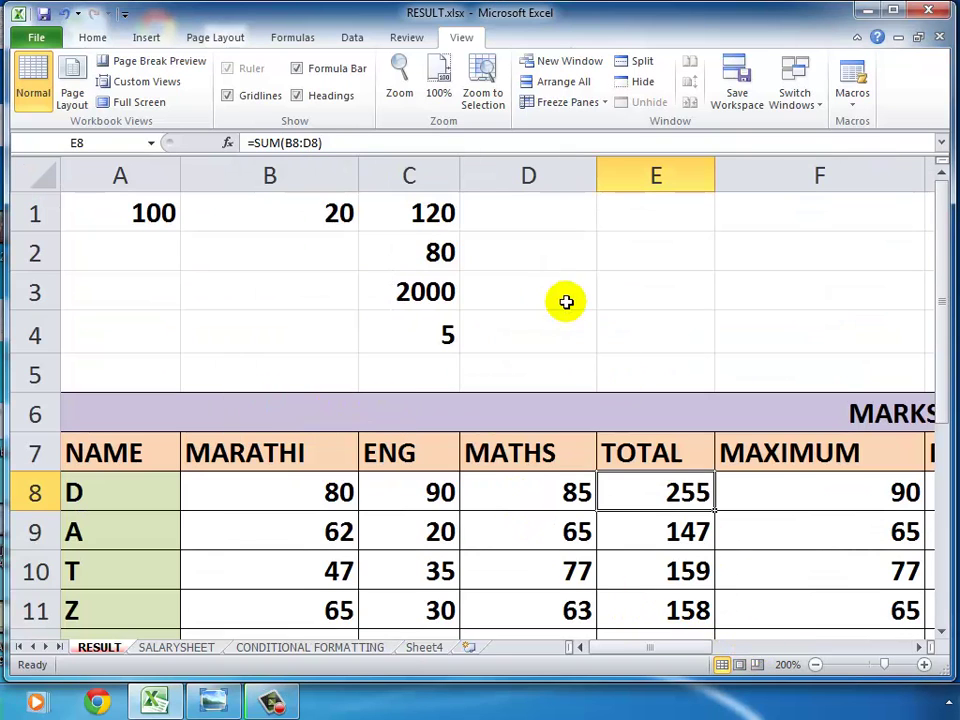
# Reset the zoom to 100%, select the marks and totals in B8:E12, and zoom the sheet to that selection
pyautogui.click(436, 80)
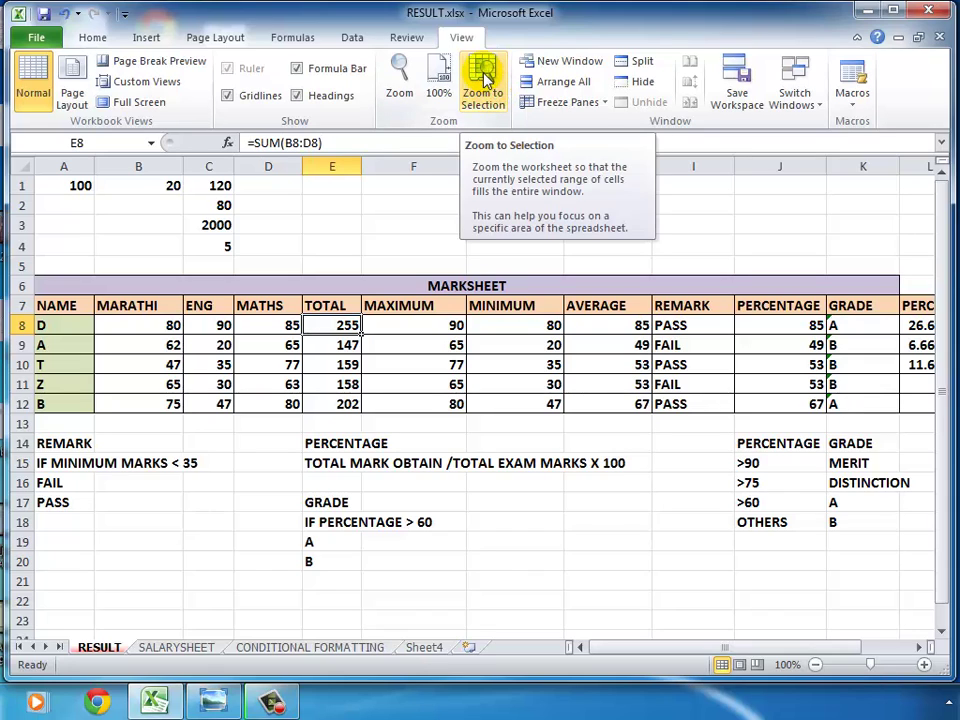
pyautogui.click(595, 484)
pyautogui.click(152, 320)
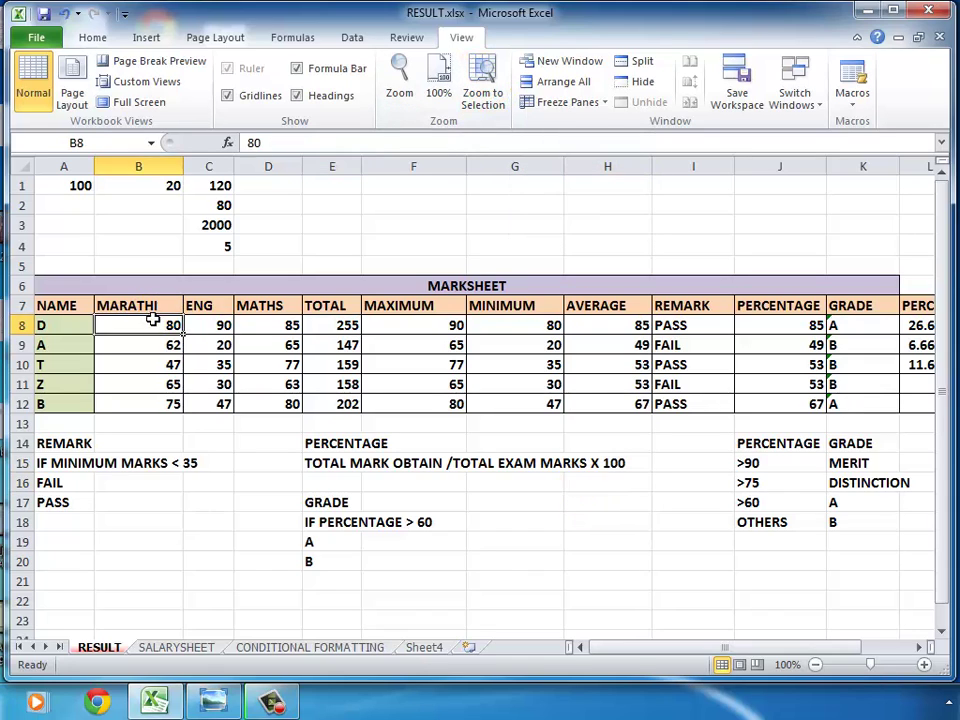
pyautogui.moveTo(152, 320); pyautogui.dragTo(315, 406)
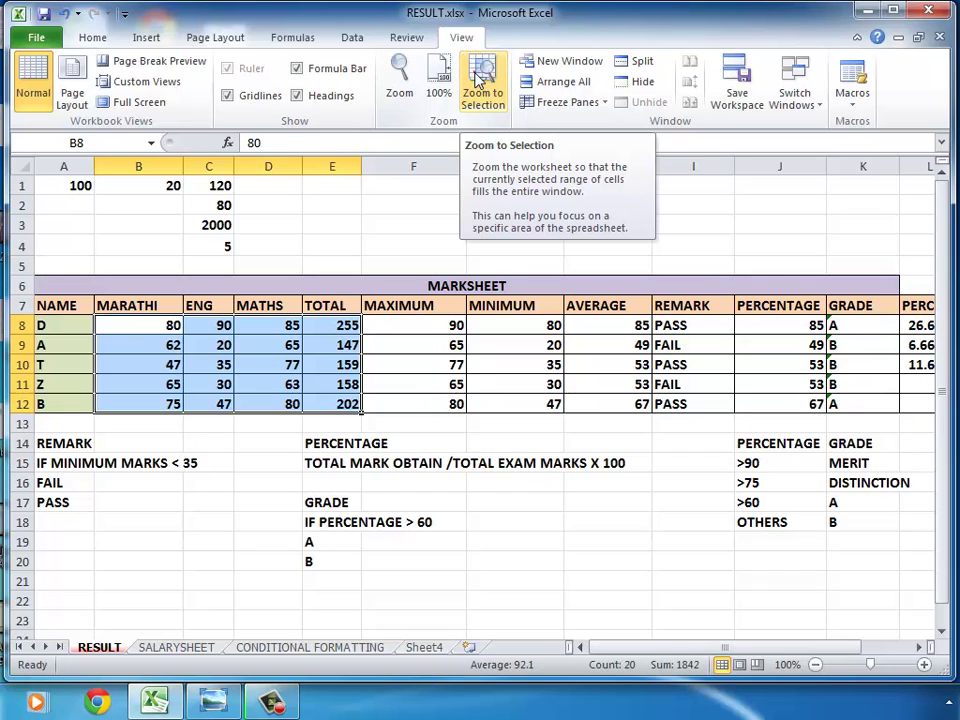
pyautogui.click(480, 82)
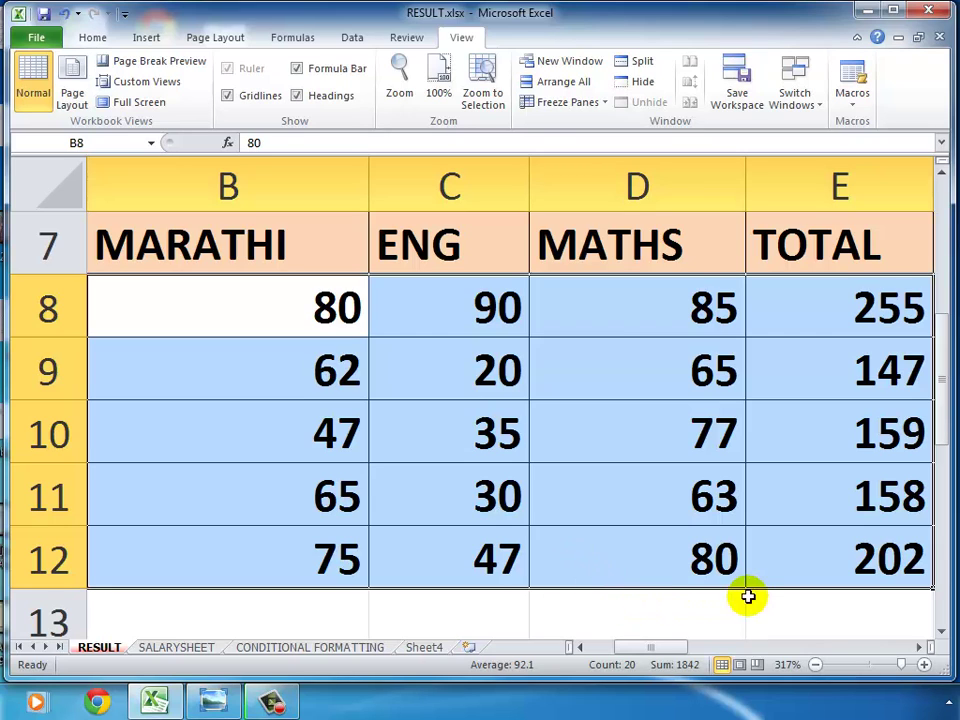
# Return the sheet to 100% zoom and select cell G18, bringing the marksheet's first rows back into view
pyautogui.click(440, 82)
pyautogui.click(435, 405)
pyautogui.scroll(2, 435, 410)
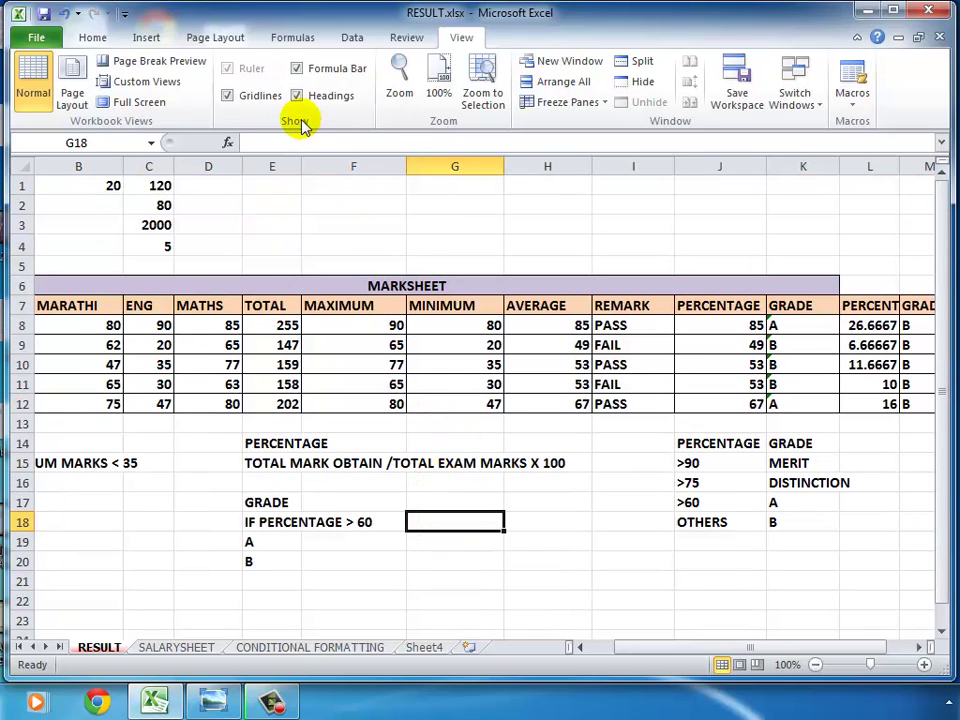
pyautogui.click(205, 38)
pyautogui.click(462, 39)
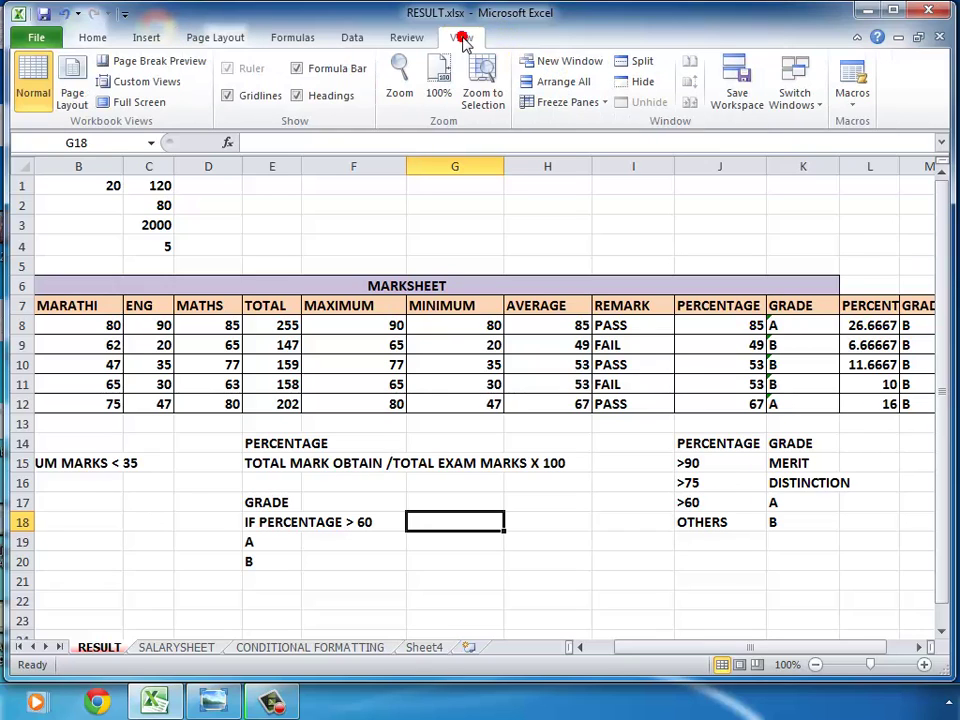
pyautogui.click(273, 699)
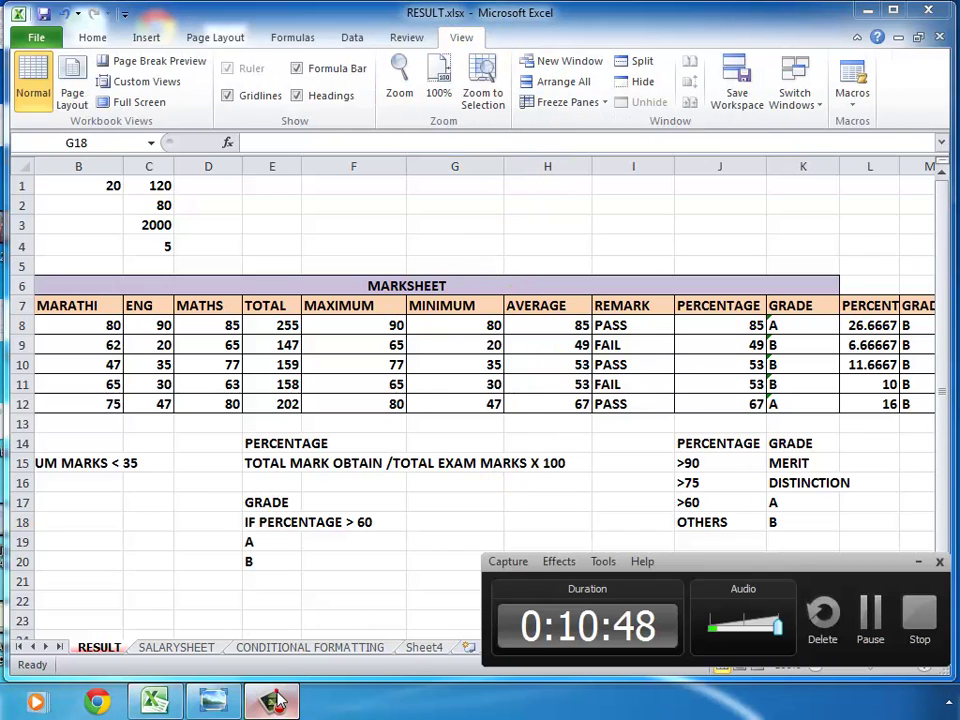